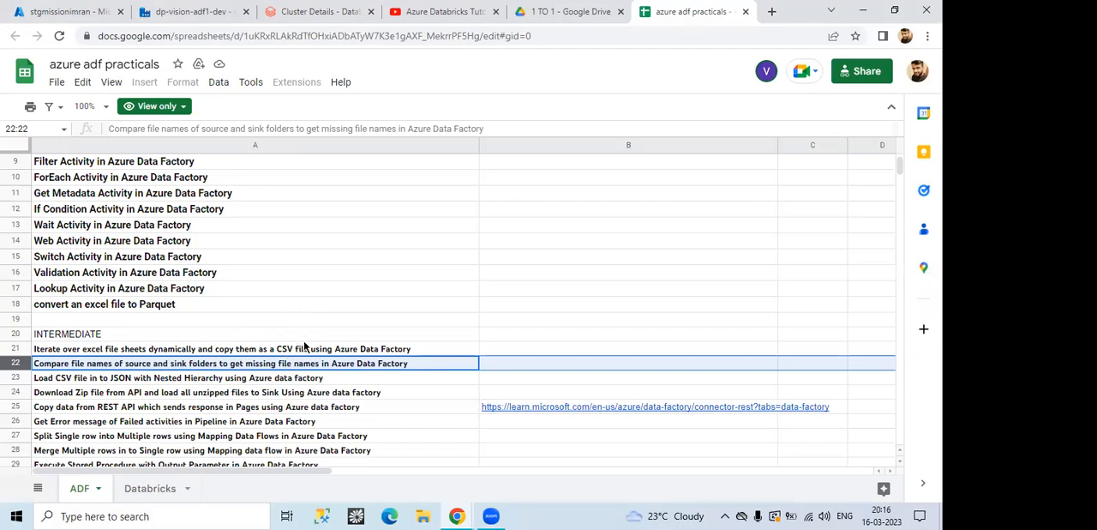
Step: Switch to the storage account in the Azure portal and view the files in the input container's Source folder
{"action": "left_click", "coordinate": [37, 10]}
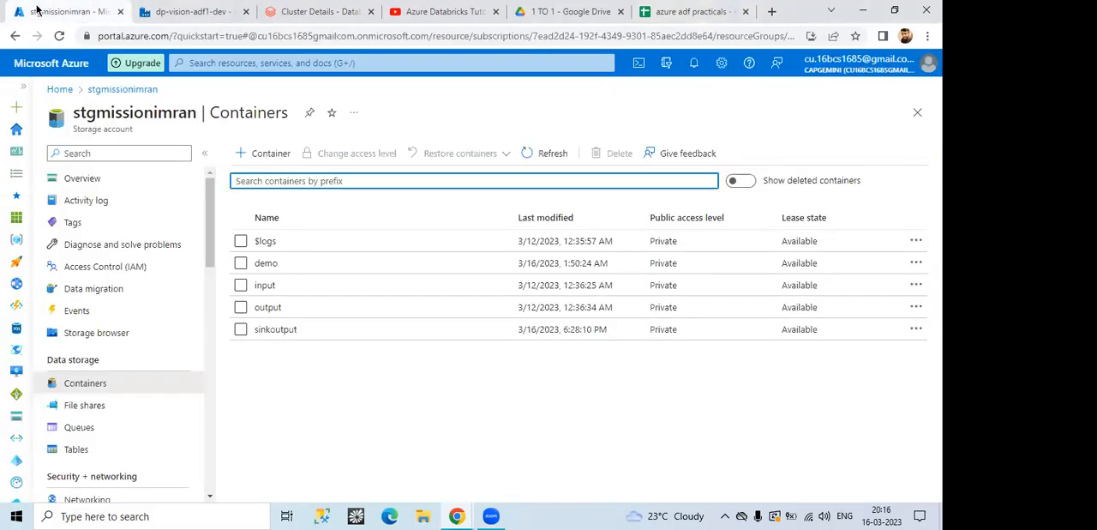
{"action": "left_click", "coordinate": [265, 286]}
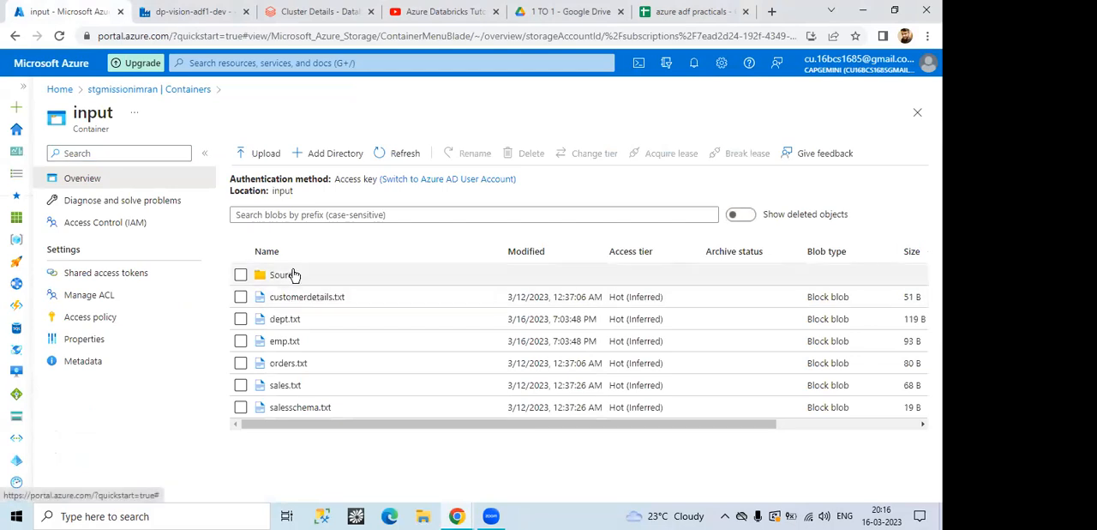
{"action": "left_click", "coordinate": [279, 275]}
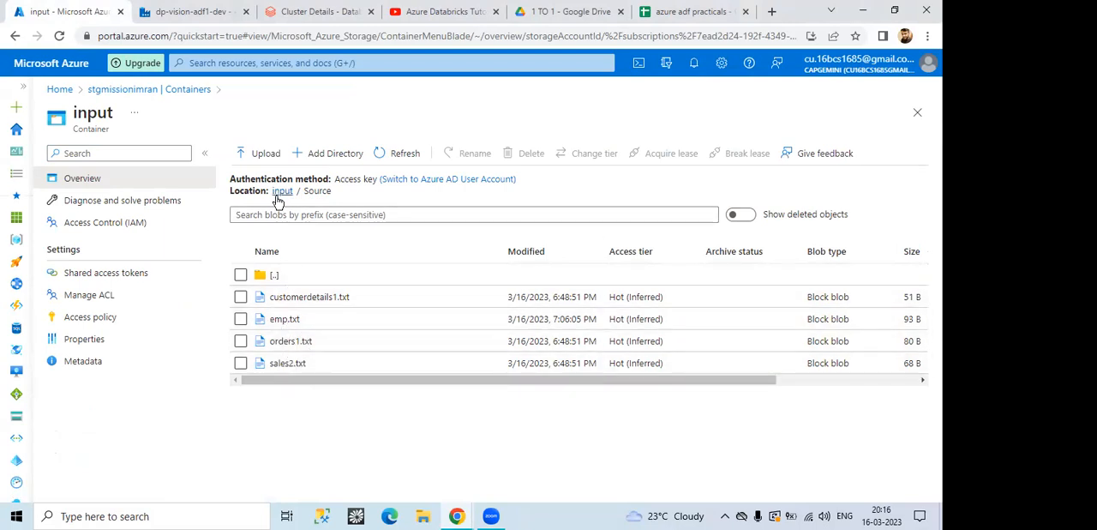
Step: View the files in the Sink folder of the sinkoutput container
{"action": "left_click", "coordinate": [190, 89]}
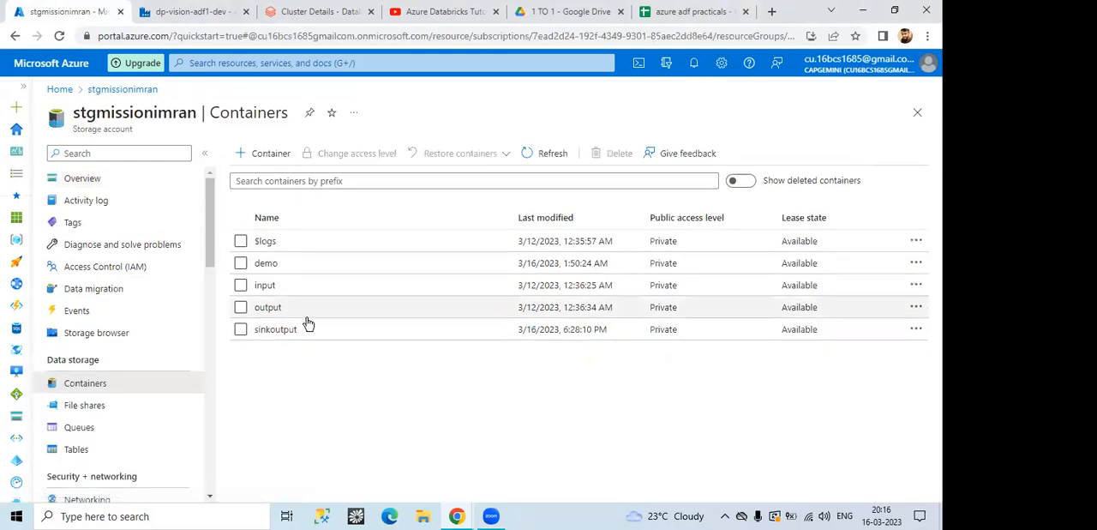
{"action": "left_click", "coordinate": [277, 329]}
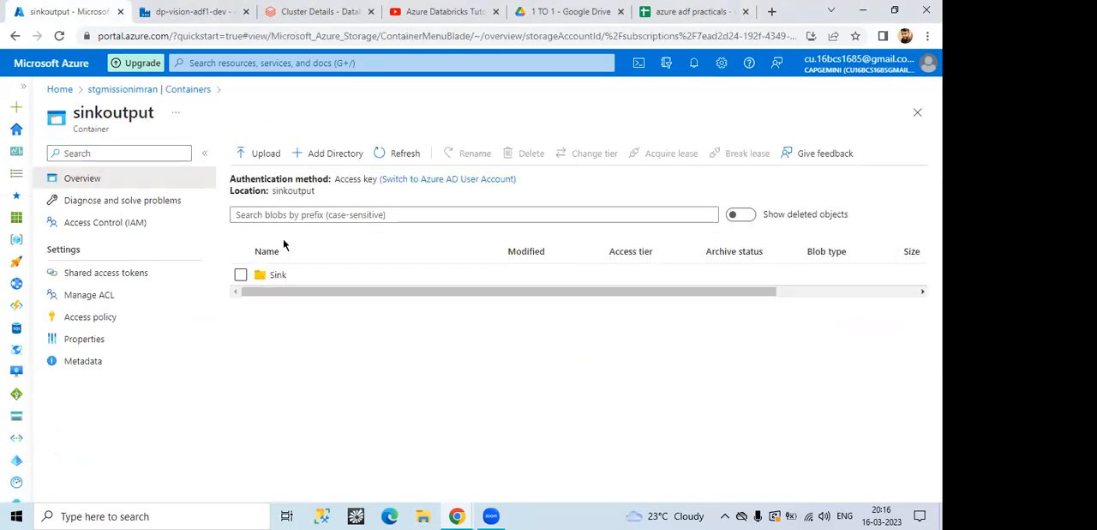
{"action": "left_click", "coordinate": [276, 274]}
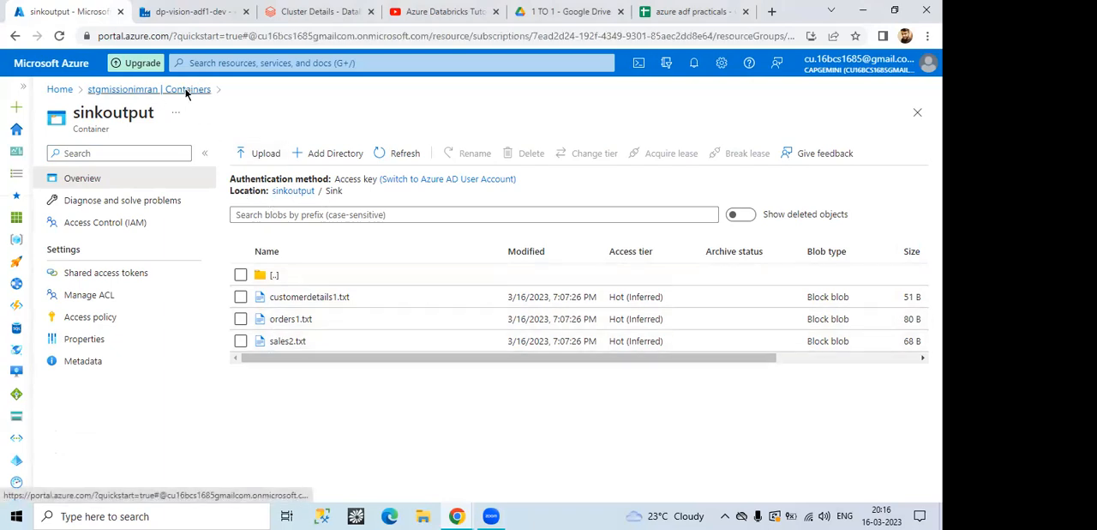
Step: Check the input container's Source folder again for comparison with the sink files, and return to the container list
{"action": "left_click", "coordinate": [187, 89]}
{"action": "left_click", "coordinate": [264, 284]}
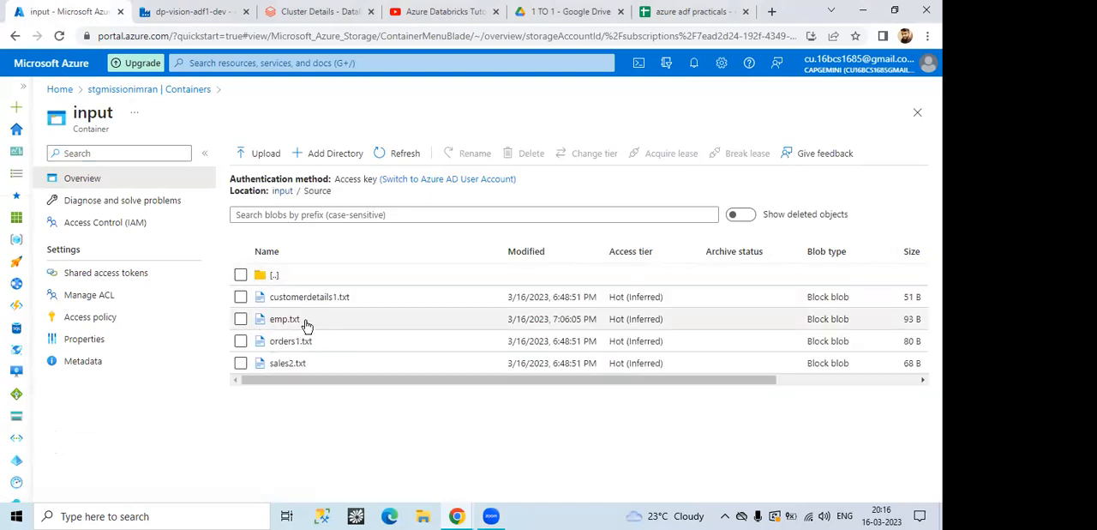
{"action": "left_click", "coordinate": [179, 89]}
Step: Switch to Azure Data Factory and inspect the file path of the dataset used by the Get file from source activity in Assignment6
{"action": "left_click", "coordinate": [193, 11]}
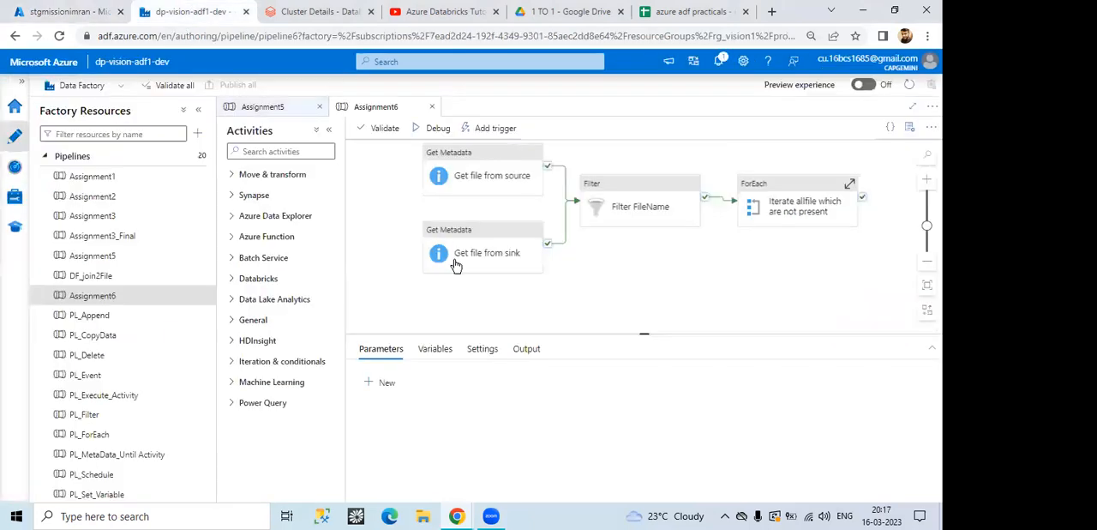
{"action": "left_click", "coordinate": [473, 176]}
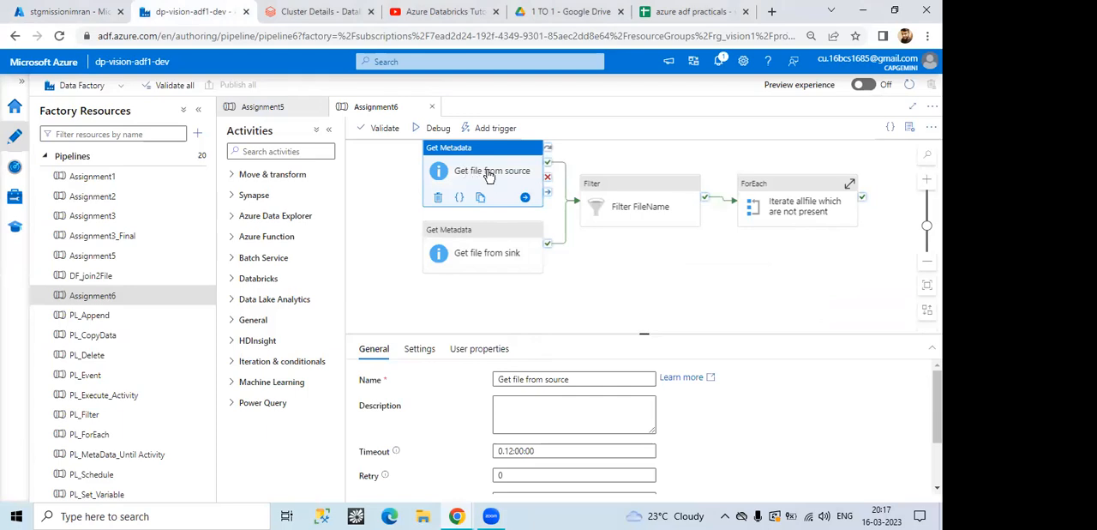
{"action": "left_click", "coordinate": [420, 349]}
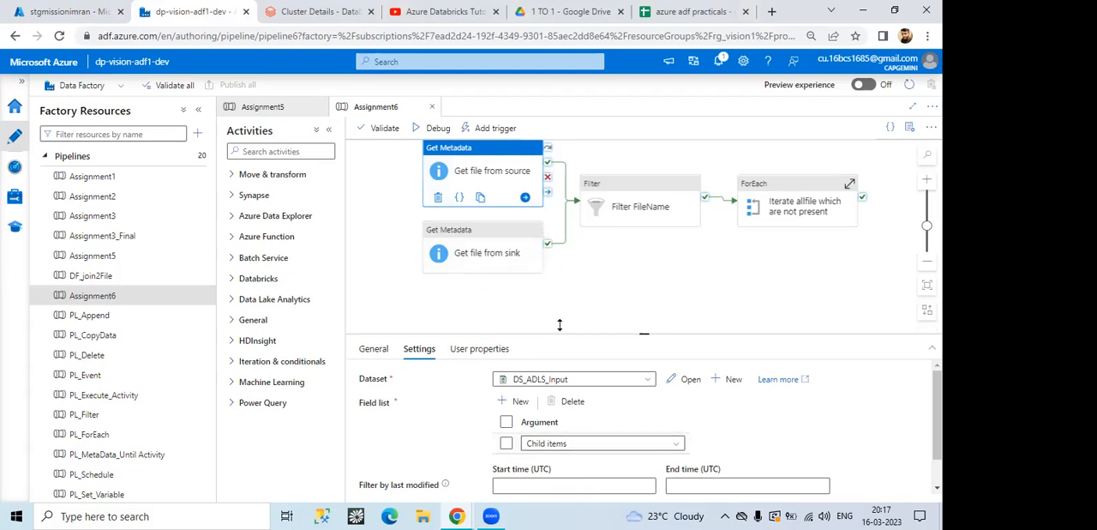
{"action": "left_click", "coordinate": [684, 379]}
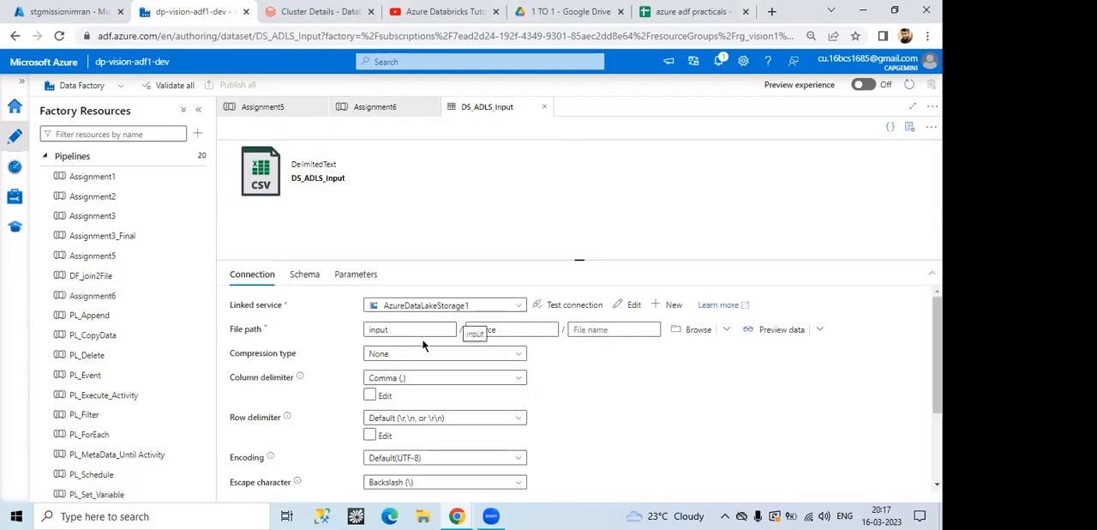
{"action": "double_click", "coordinate": [381, 329]}
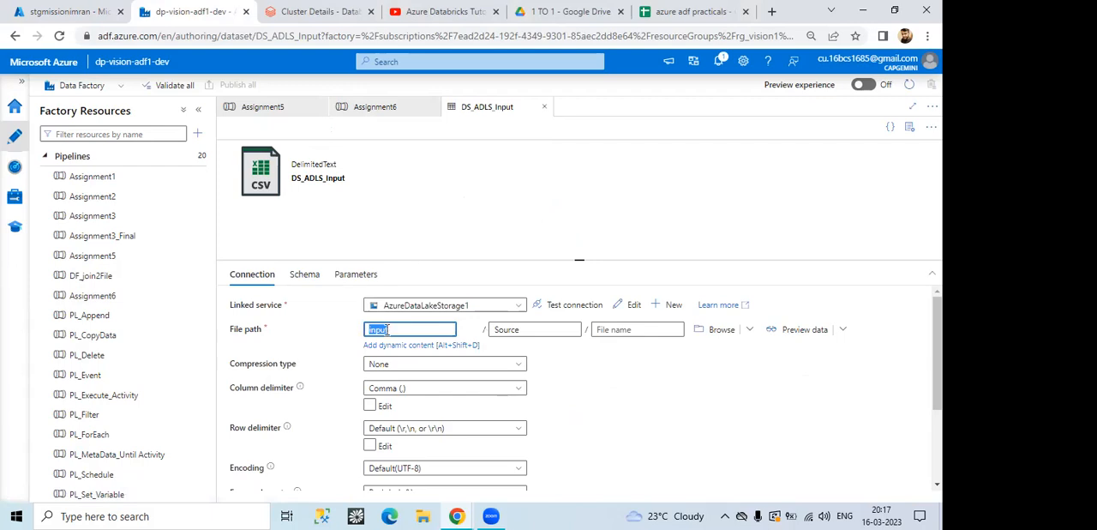
{"action": "left_click", "coordinate": [497, 329]}
{"action": "double_click", "coordinate": [497, 329]}
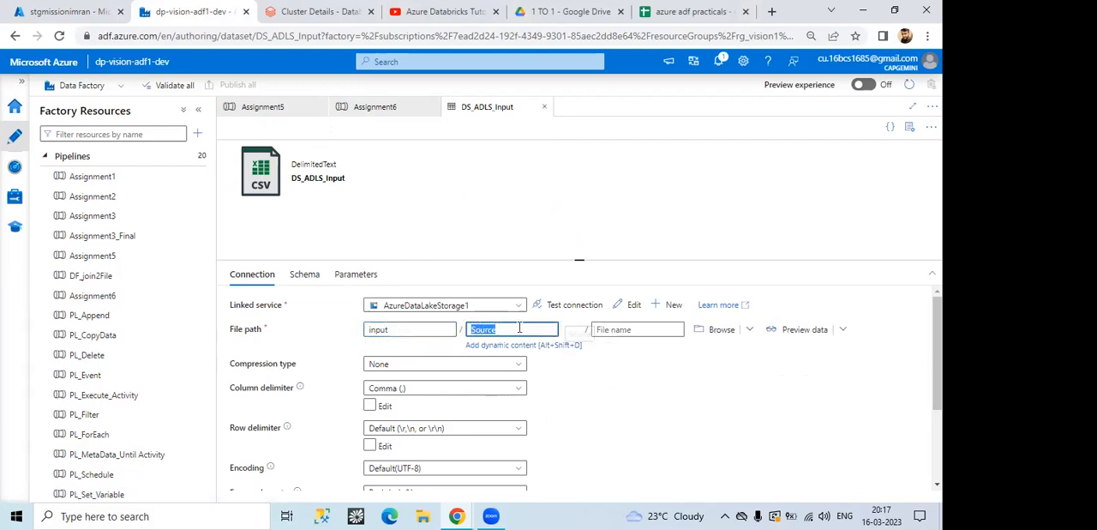
Step: Return to the Assignment6 pipeline and open the dataset used by the Get file from sink activity to inspect its file path
{"action": "left_click", "coordinate": [274, 107]}
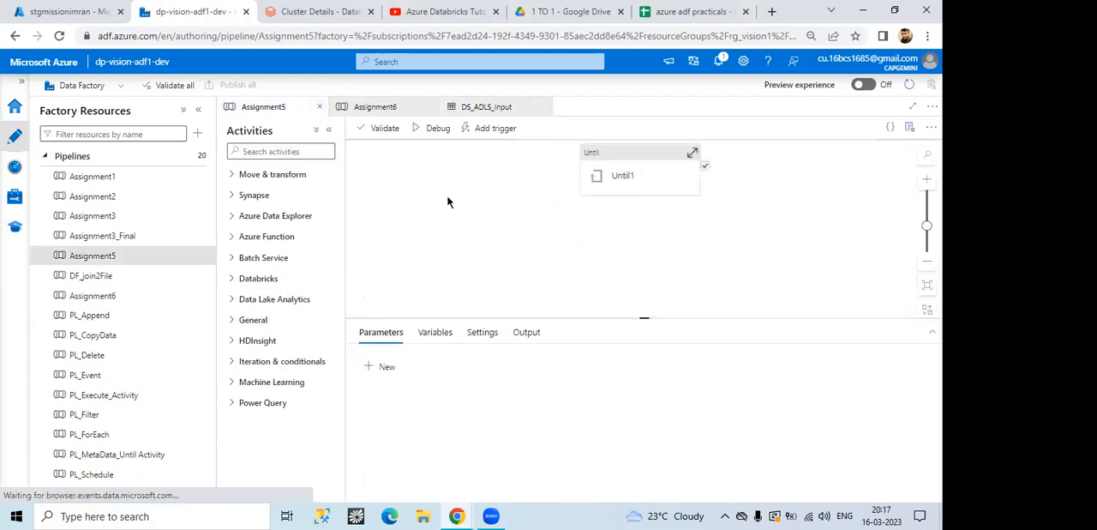
{"action": "left_click", "coordinate": [374, 107]}
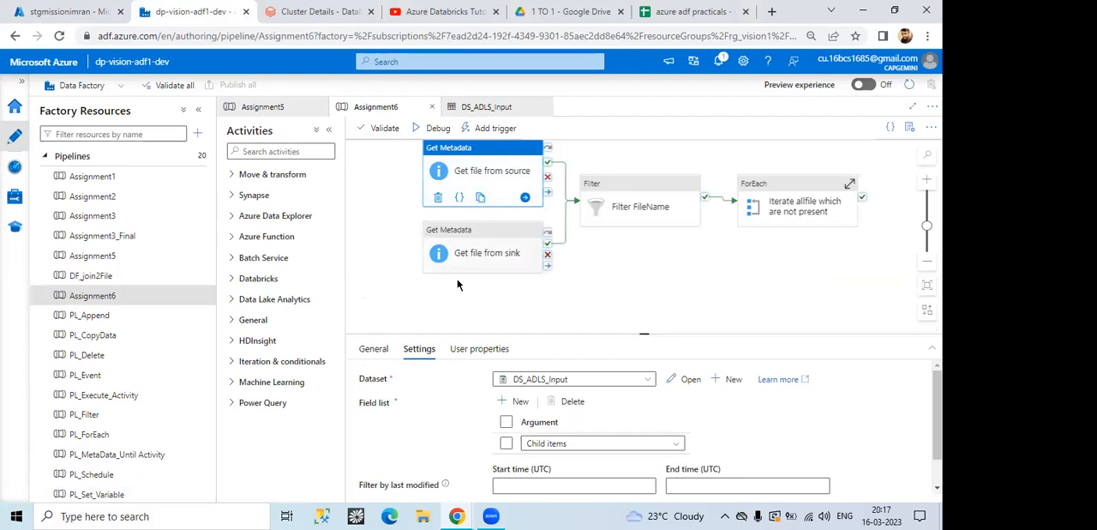
{"action": "left_click", "coordinate": [485, 250]}
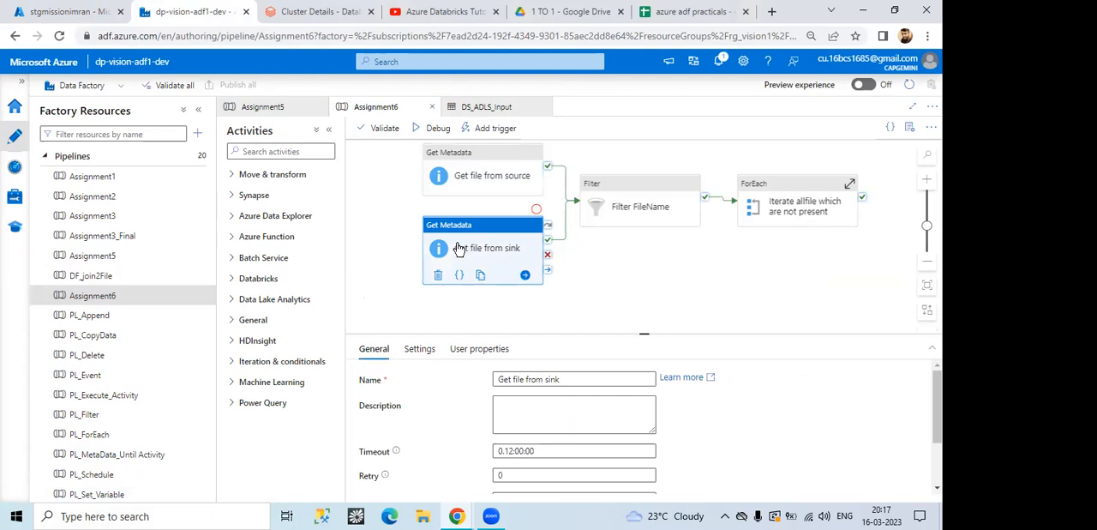
{"action": "left_click", "coordinate": [418, 349]}
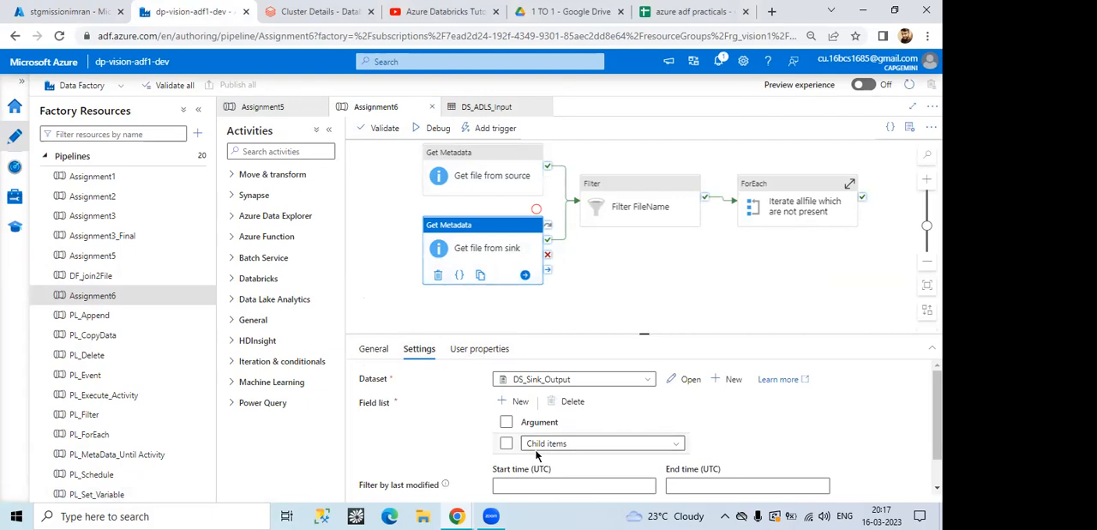
{"action": "left_click", "coordinate": [685, 379]}
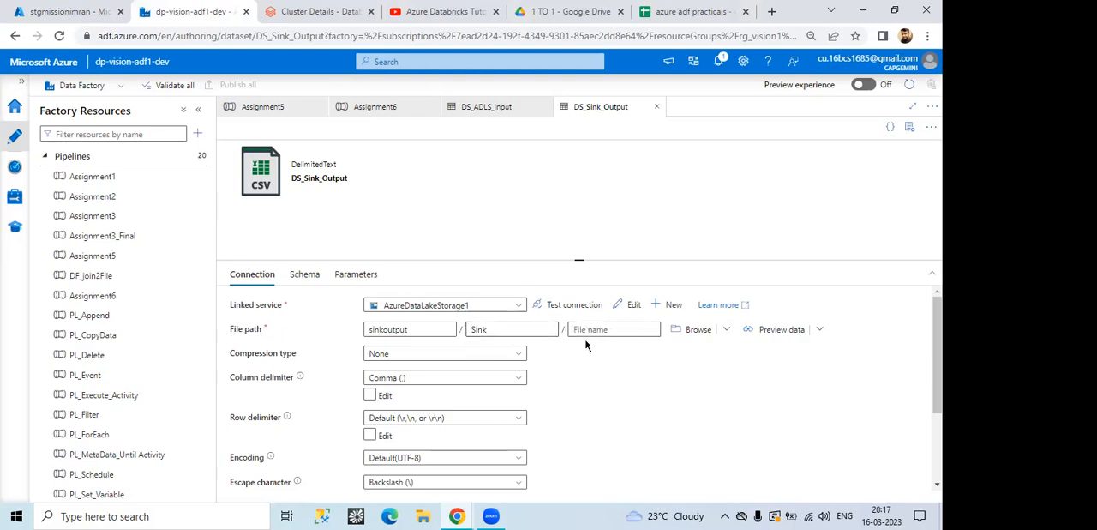
Step: Compare the dataset and field list settings of the two Get Metadata activities in the Assignment6 pipeline
{"action": "left_click", "coordinate": [374, 107]}
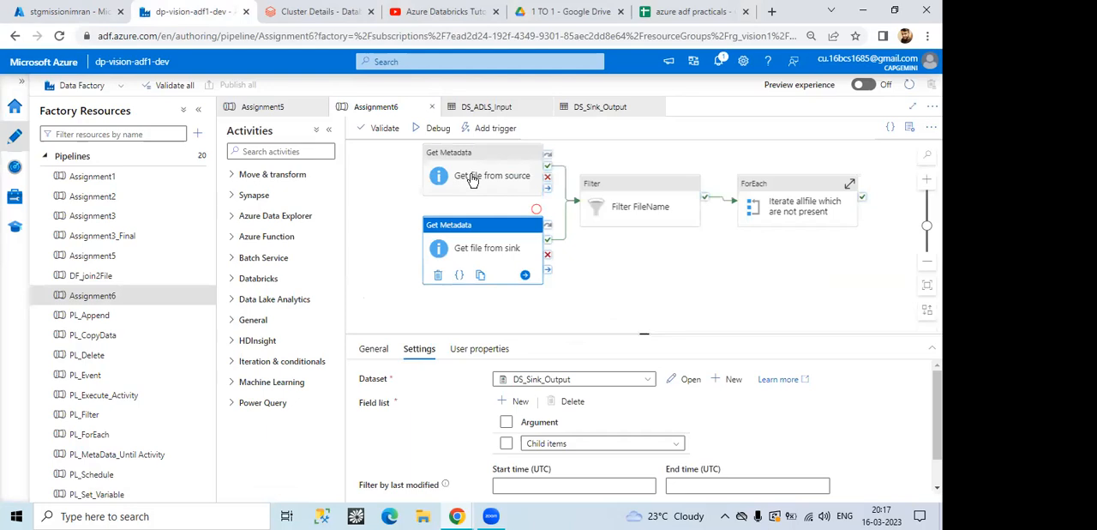
{"action": "left_click", "coordinate": [472, 178]}
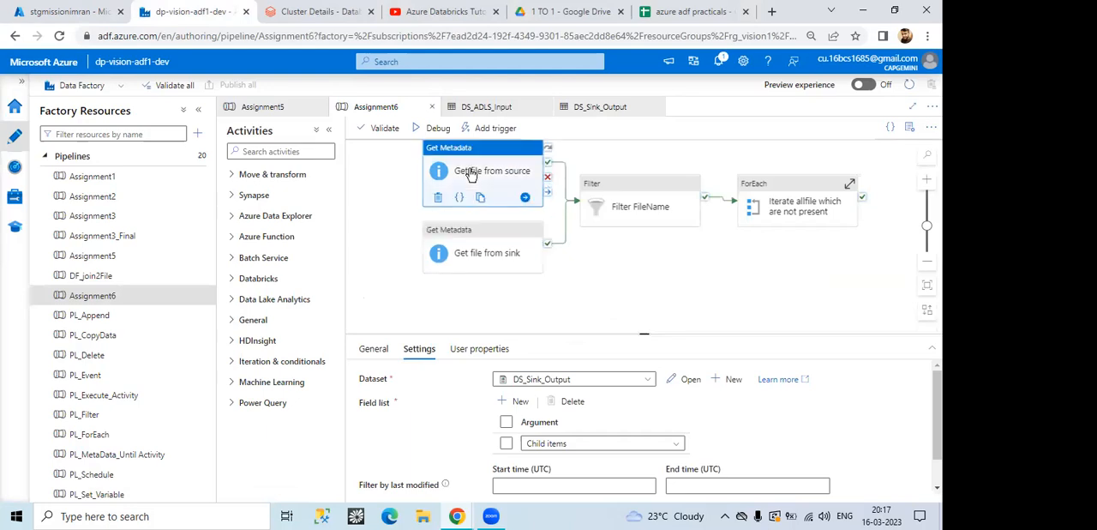
{"action": "left_click", "coordinate": [463, 255]}
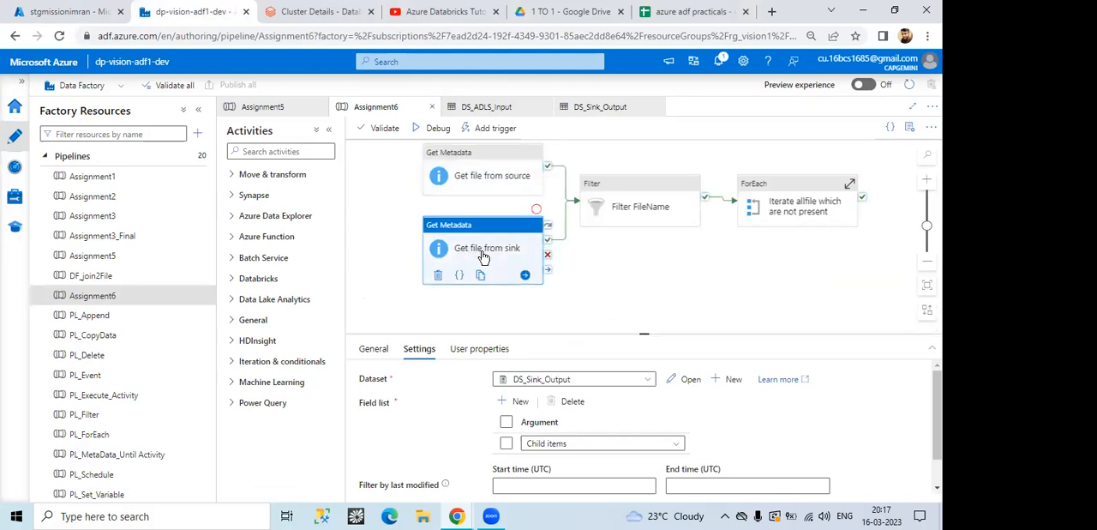
Step: Examine the Items expression of the Filter FileName activity and close it without changes
{"action": "left_click", "coordinate": [618, 209]}
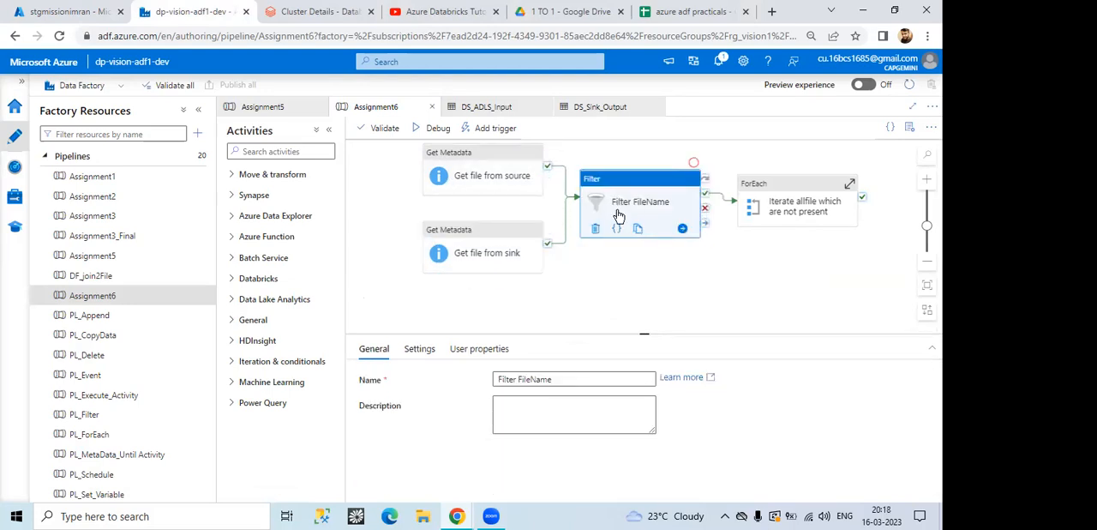
{"action": "left_click", "coordinate": [426, 350]}
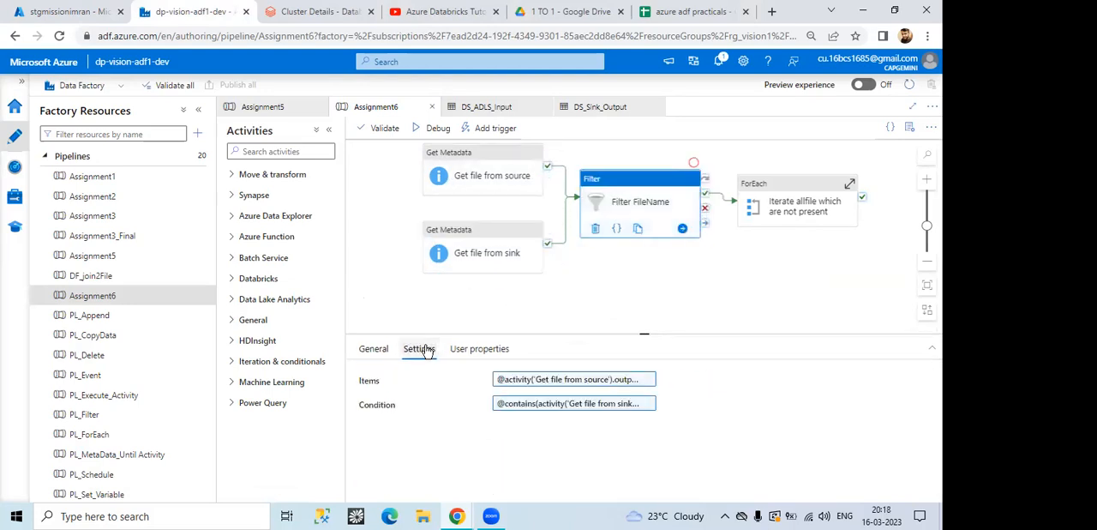
{"action": "left_click", "coordinate": [588, 382]}
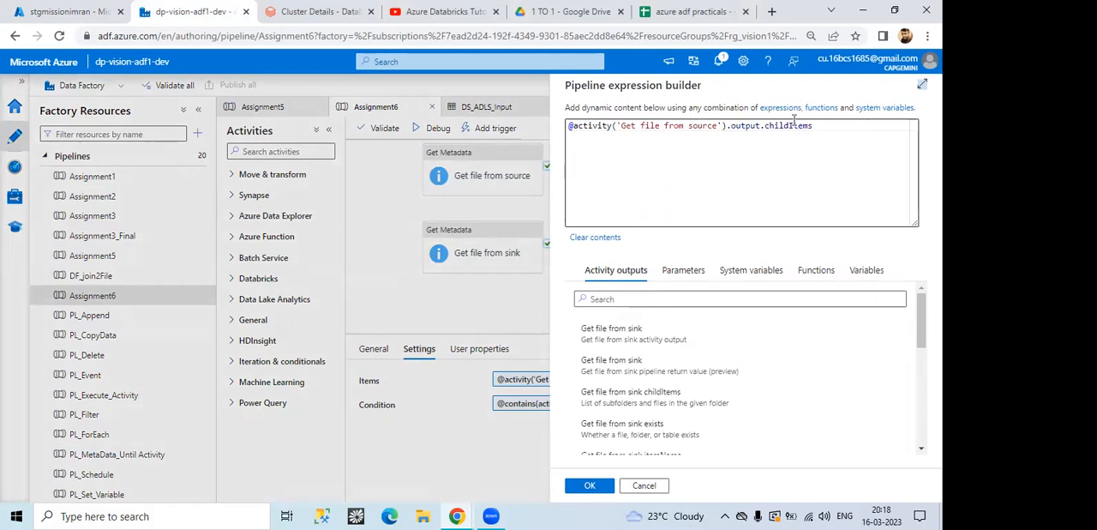
{"action": "left_click_drag", "start_coordinate": [766, 126], "coordinate": [809, 129]}
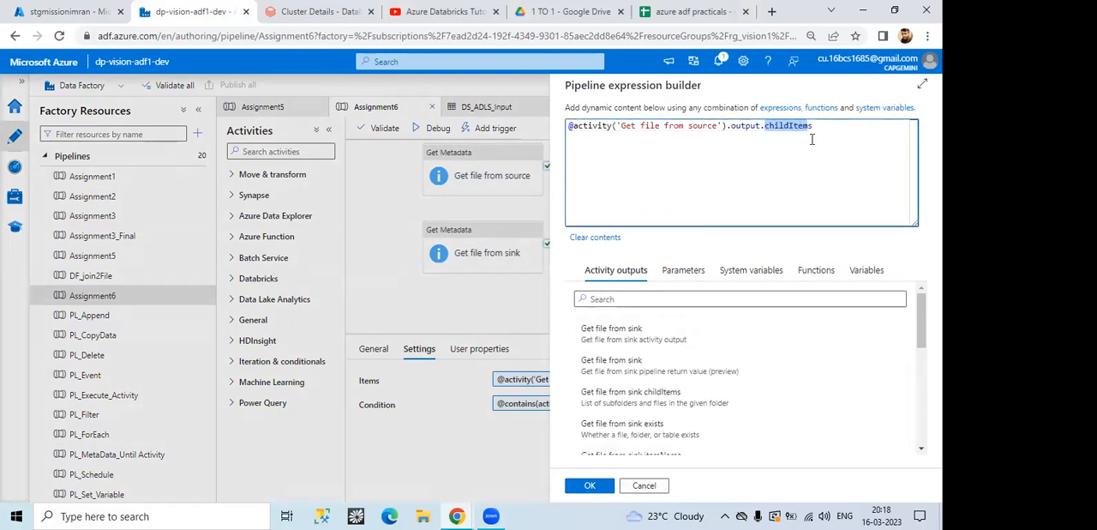
{"action": "left_click", "coordinate": [644, 485]}
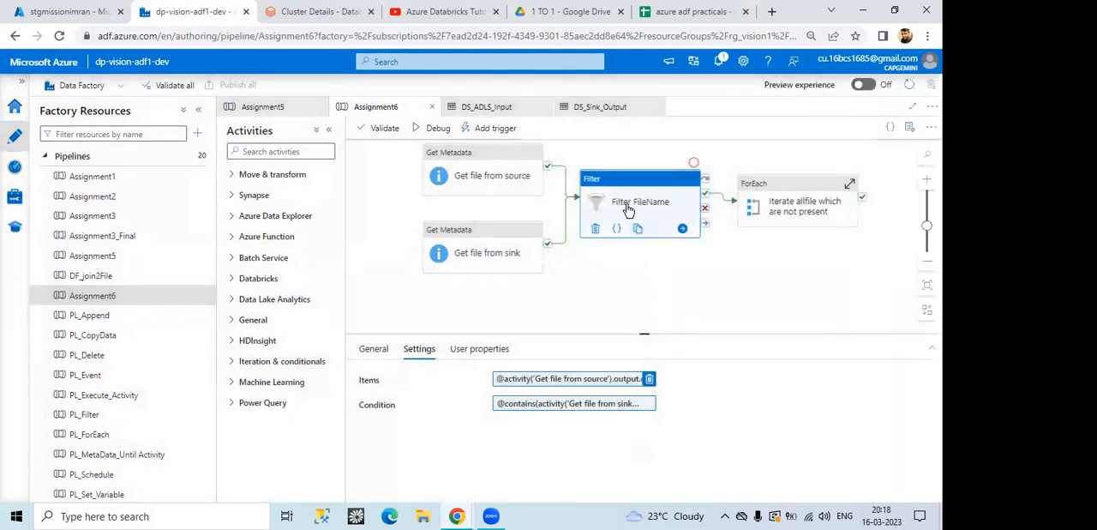
Step: Examine the Condition expression of the Filter FileName activity, including its contains function and arguments, and close it without changes
{"action": "left_click", "coordinate": [564, 406]}
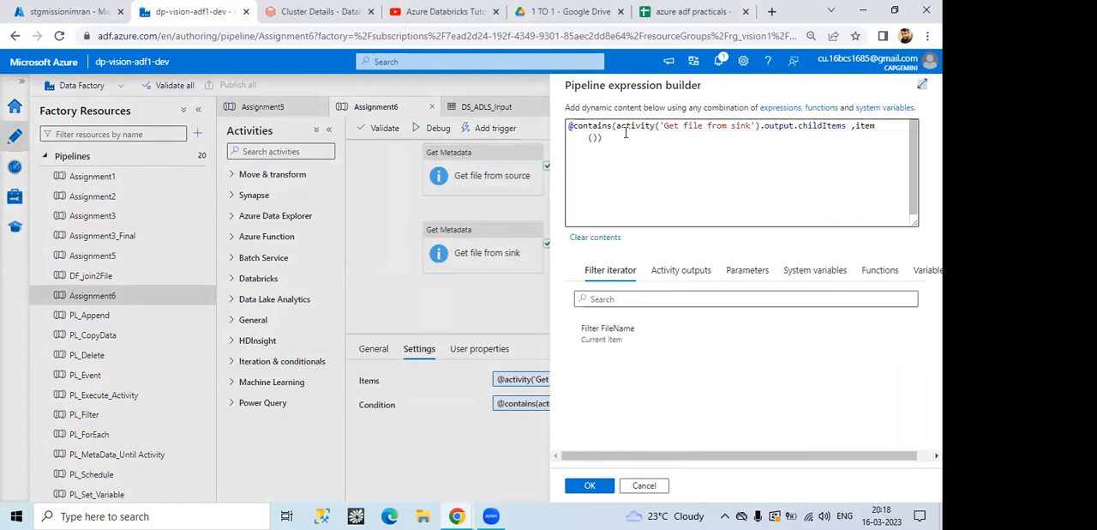
{"action": "left_click_drag", "start_coordinate": [573, 127], "coordinate": [607, 126]}
{"action": "left_click", "coordinate": [655, 177]}
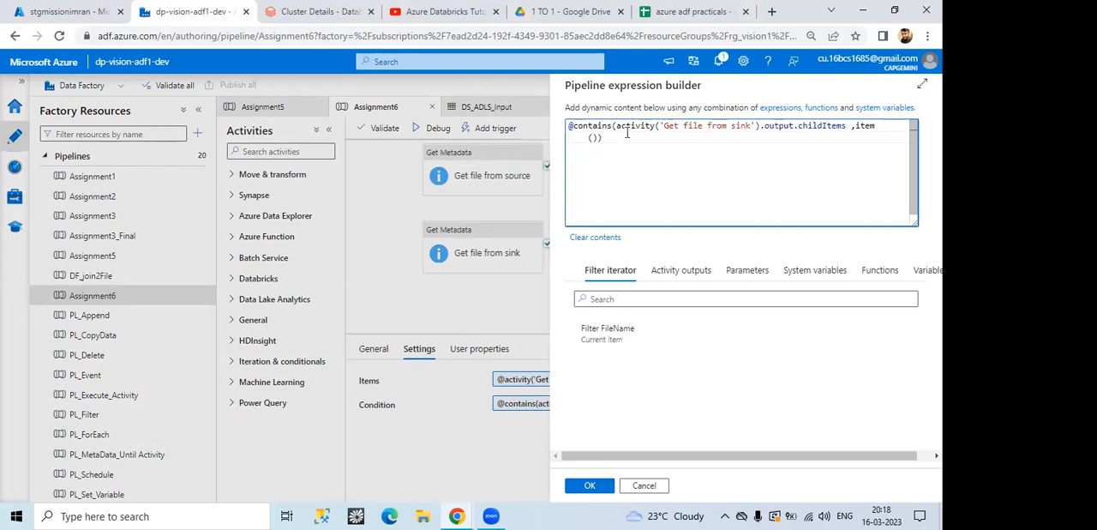
{"action": "left_click_drag", "start_coordinate": [615, 126], "coordinate": [843, 126]}
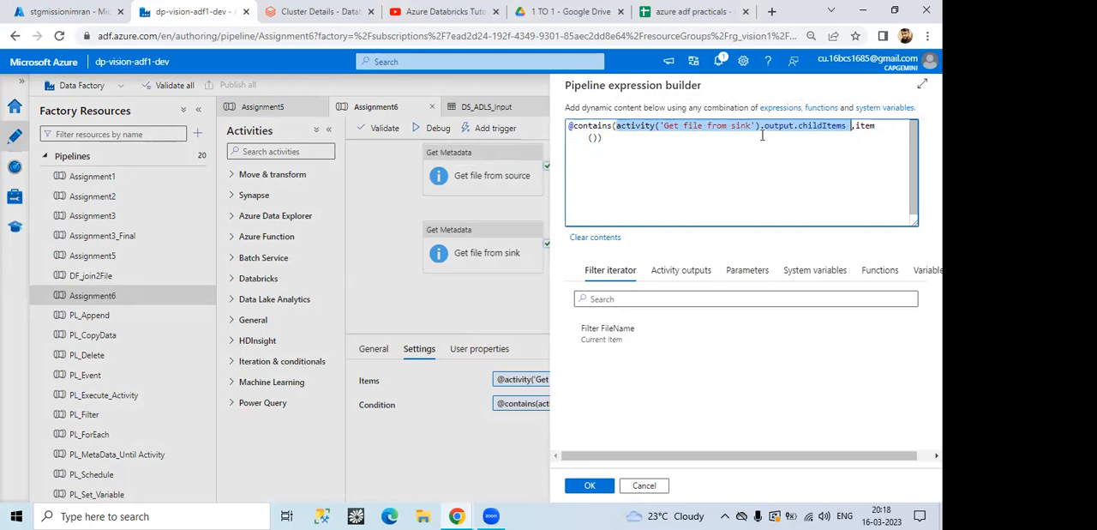
{"action": "left_click", "coordinate": [856, 127]}
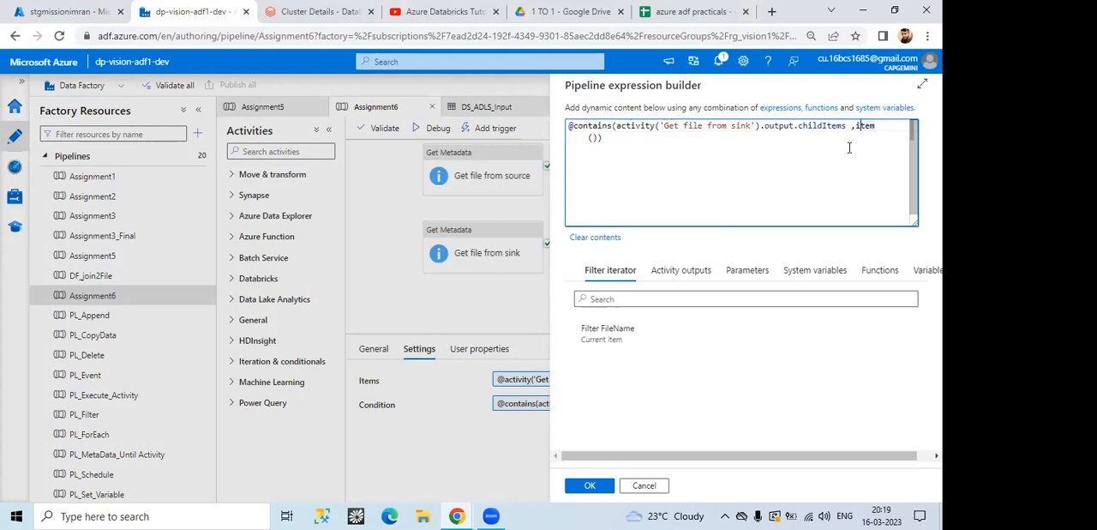
{"action": "left_click", "coordinate": [653, 486]}
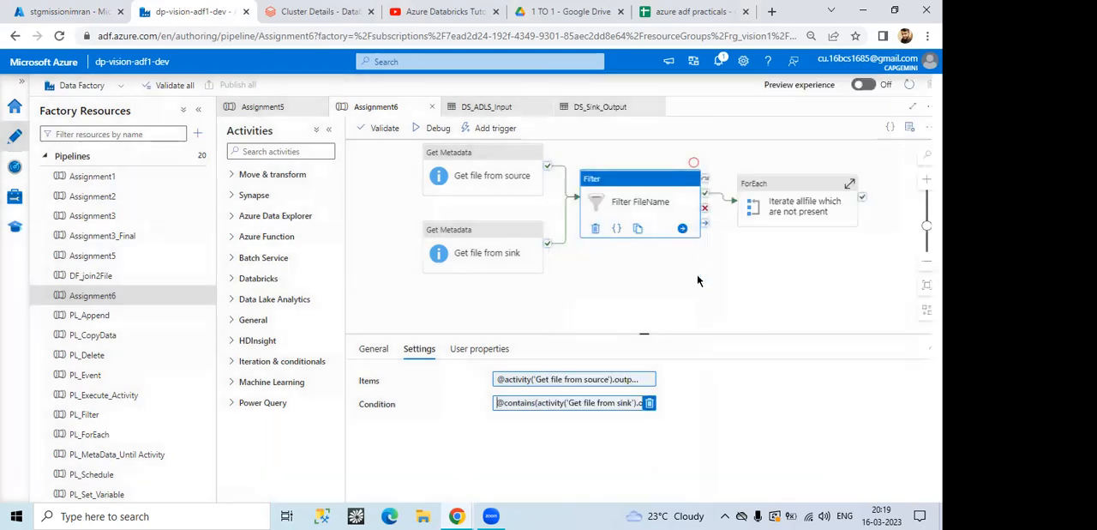
Step: Set a debug-until breakpoint on the Filter FileName activity and run the Assignment6 pipeline in debug mode
{"action": "left_click", "coordinate": [790, 206]}
{"action": "left_click", "coordinate": [677, 184]}
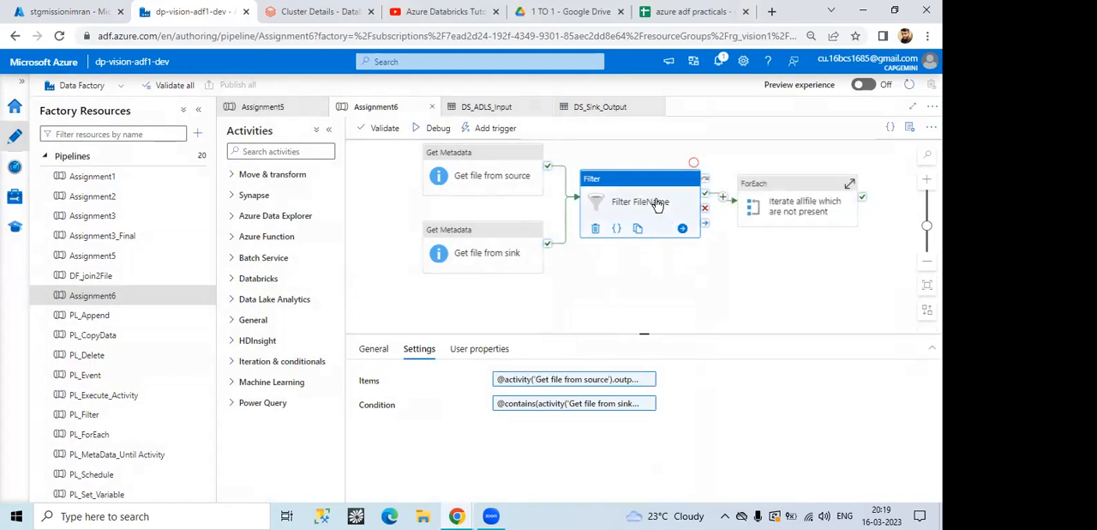
{"action": "left_click", "coordinate": [695, 163]}
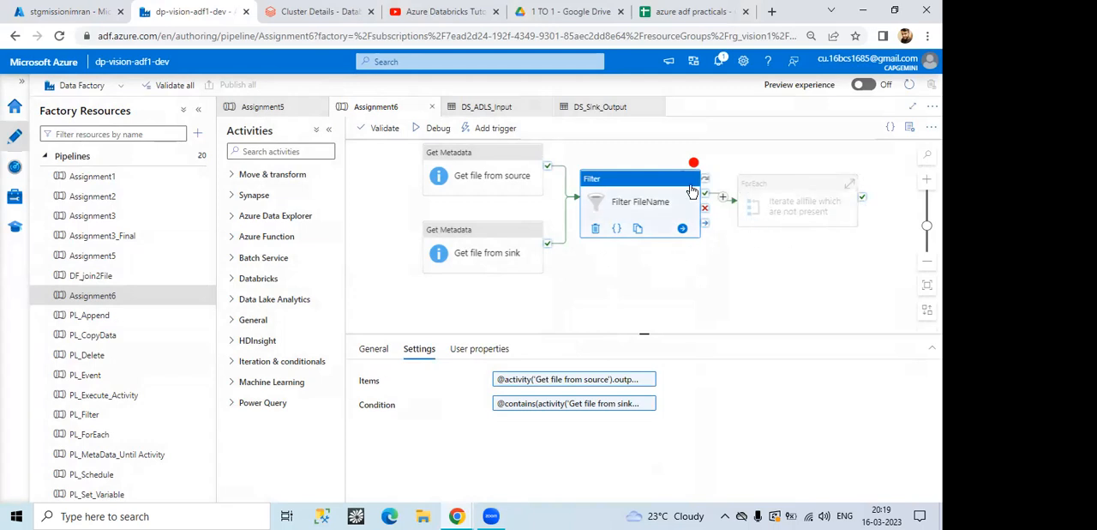
{"action": "left_click", "coordinate": [694, 163]}
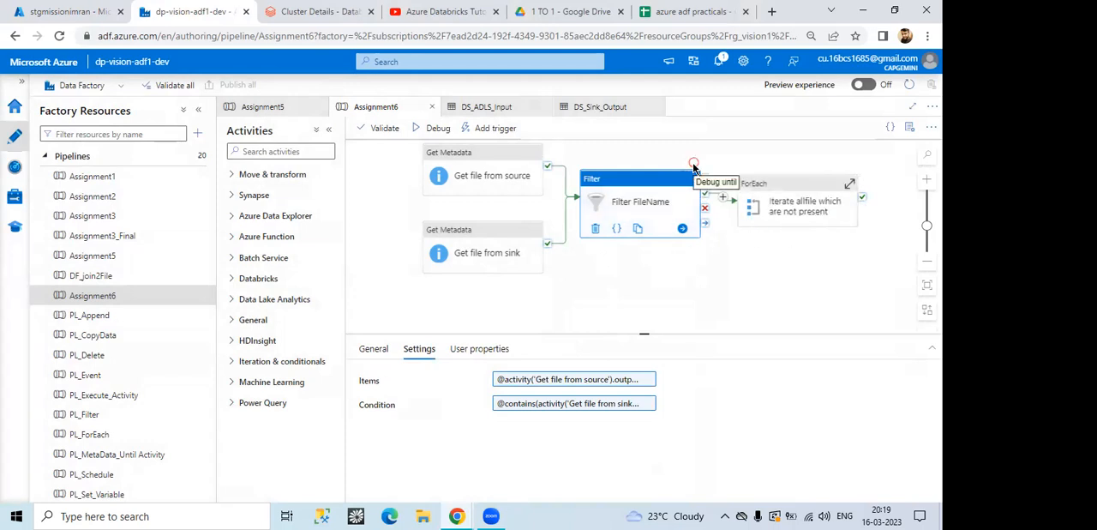
{"action": "left_click", "coordinate": [694, 163]}
{"action": "left_click", "coordinate": [424, 131]}
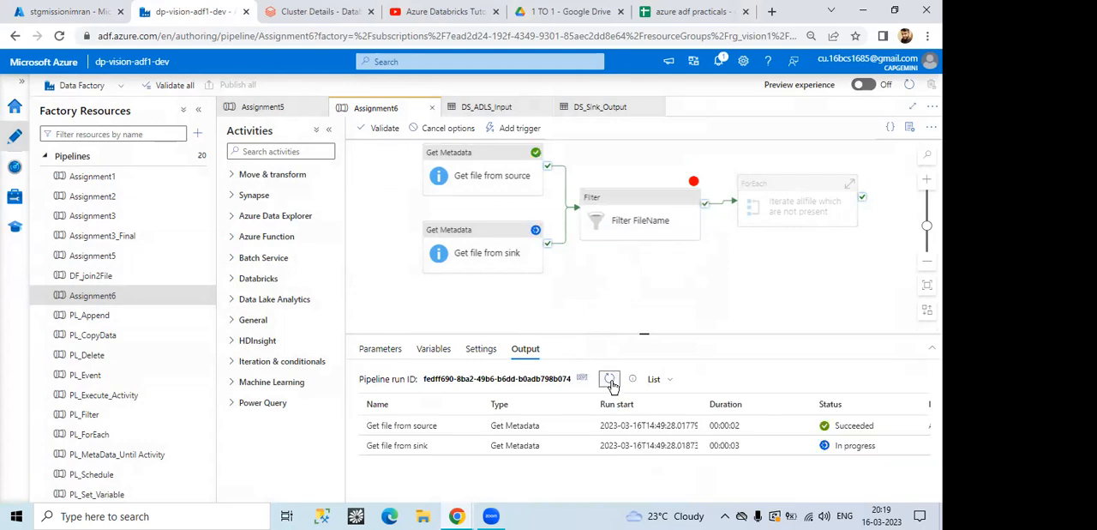
Step: Refresh the debug run status and examine the file names in the output of the Get file from source activity
{"action": "left_click", "coordinate": [609, 380]}
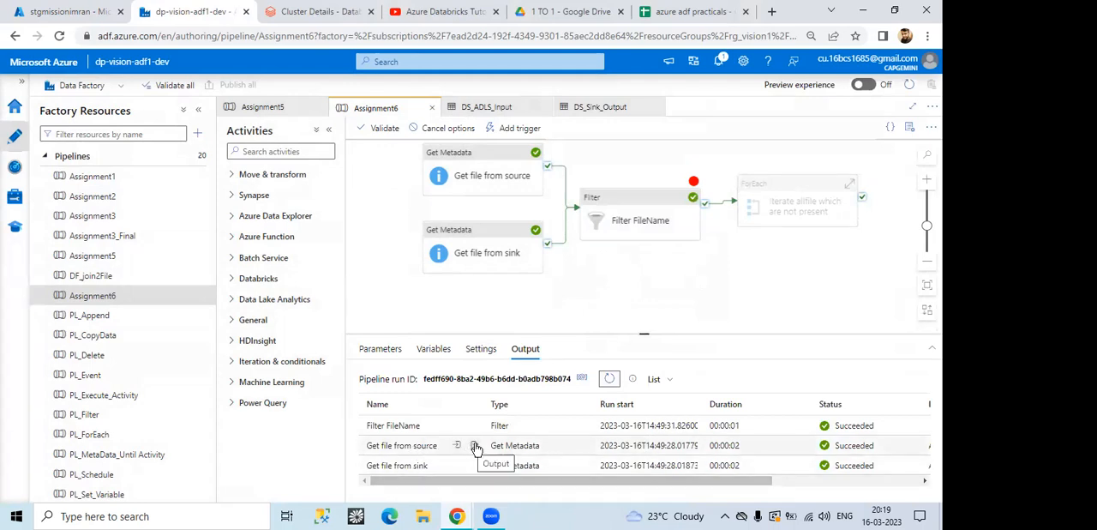
{"action": "left_click", "coordinate": [473, 449]}
{"action": "mouse_move", "coordinate": [426, 353]}
{"action": "left_mouse_down"}
{"action": "mouse_move", "coordinate": [461, 352]}
{"action": "mouse_move", "coordinate": [432, 349]}
{"action": "mouse_move", "coordinate": [444, 348]}
{"action": "left_mouse_up"}
{"action": "scroll", "coordinate": [451, 377], "scroll_direction": "down", "scroll_amount": 1}
{"action": "scroll", "coordinate": [432, 350], "scroll_direction": "down", "scroll_amount": 1}
{"action": "scroll", "coordinate": [453, 390], "scroll_direction": "down", "scroll_amount": 1}
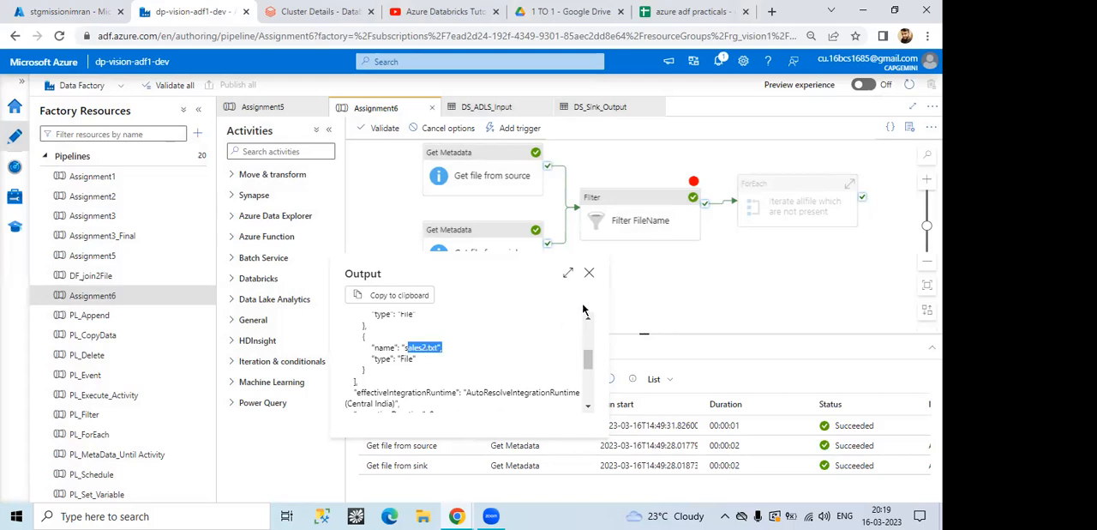
{"action": "left_click", "coordinate": [588, 272]}
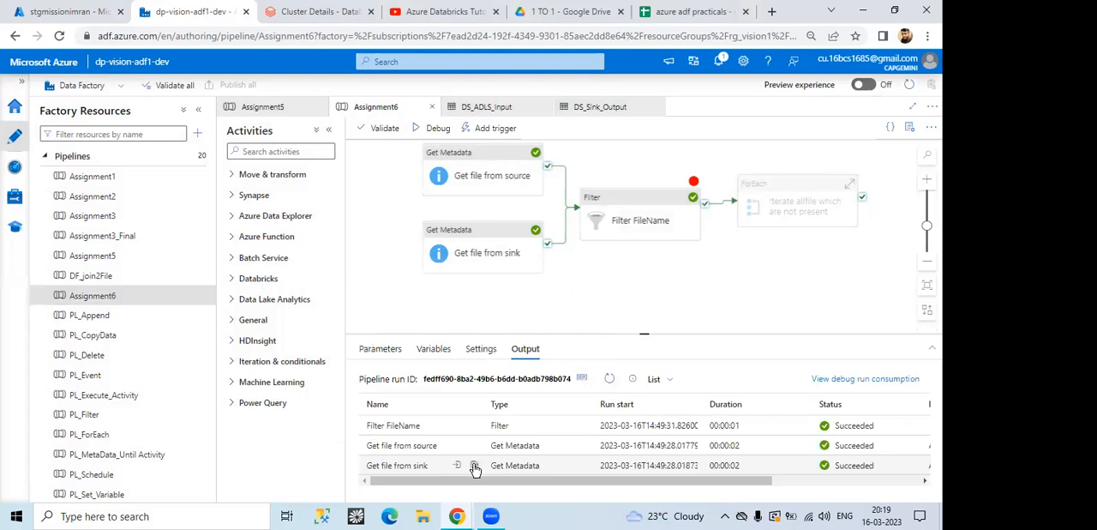
Step: Examine the childItems file names in the output of the Get file from sink activity and close it
{"action": "left_click", "coordinate": [474, 467]}
{"action": "left_click_drag", "start_coordinate": [403, 371], "coordinate": [433, 371]}
{"action": "scroll", "coordinate": [424, 402], "scroll_direction": "down", "scroll_amount": 3}
{"action": "scroll", "coordinate": [413, 388], "scroll_direction": "up", "scroll_amount": 2}
{"action": "left_click_drag", "start_coordinate": [405, 370], "coordinate": [430, 371]}
{"action": "left_click_drag", "start_coordinate": [410, 414], "coordinate": [437, 415]}
{"action": "scroll", "coordinate": [446, 414], "scroll_direction": "down", "scroll_amount": 1}
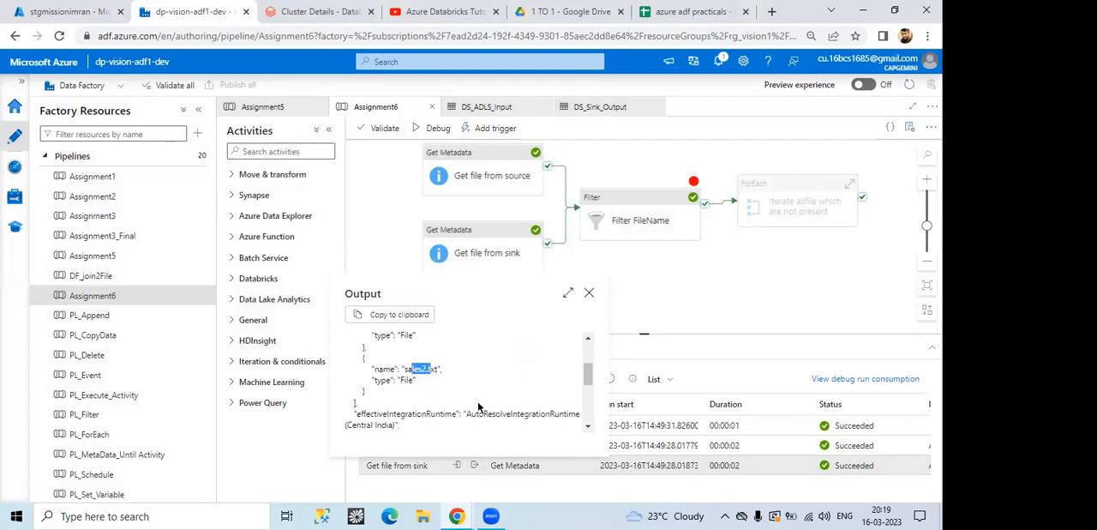
{"action": "scroll", "coordinate": [478, 406], "scroll_direction": "up", "scroll_amount": 3}
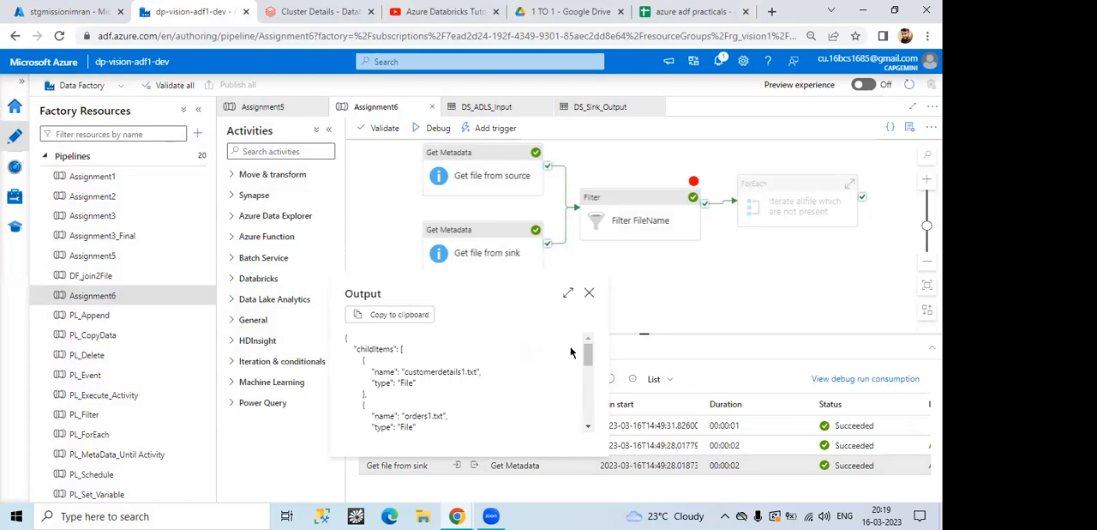
{"action": "left_click", "coordinate": [588, 292]}
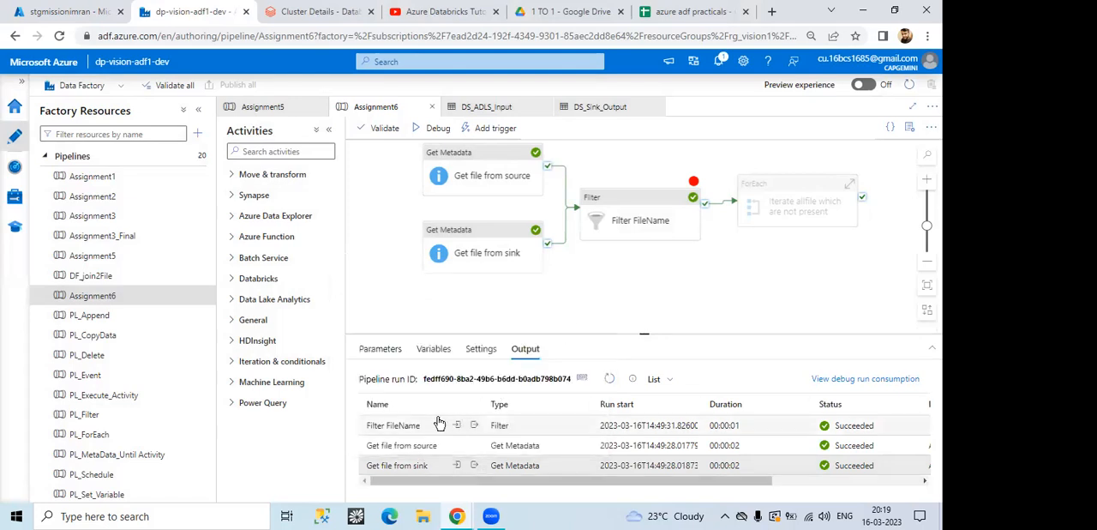
Step: Examine the item counts and returned file names in the Filter FileName activity's debug output
{"action": "left_click", "coordinate": [475, 424]}
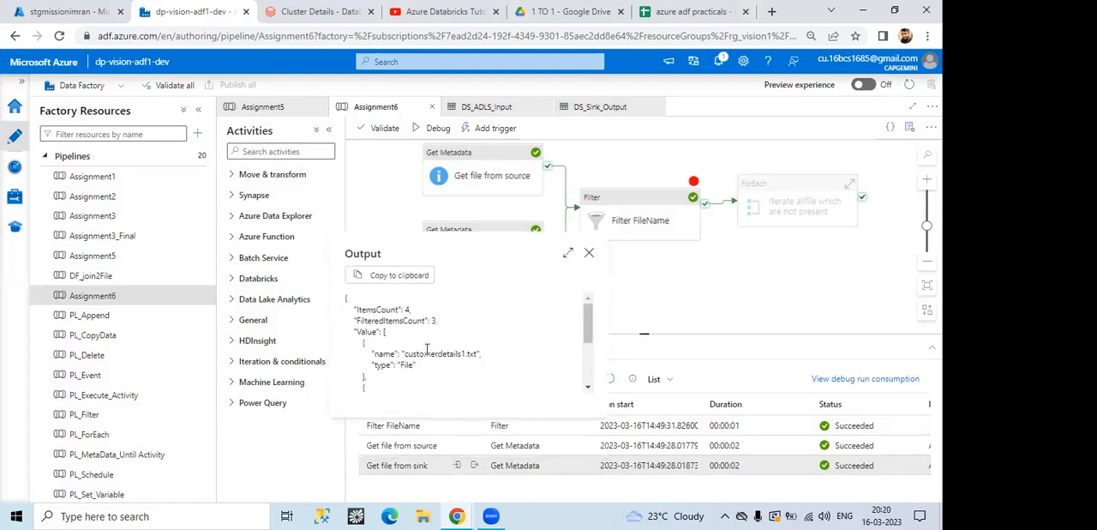
{"action": "left_click_drag", "start_coordinate": [358, 311], "coordinate": [346, 298]}
{"action": "left_click_drag", "start_coordinate": [446, 321], "coordinate": [393, 321]}
{"action": "scroll", "coordinate": [431, 370], "scroll_direction": "down", "scroll_amount": 1}
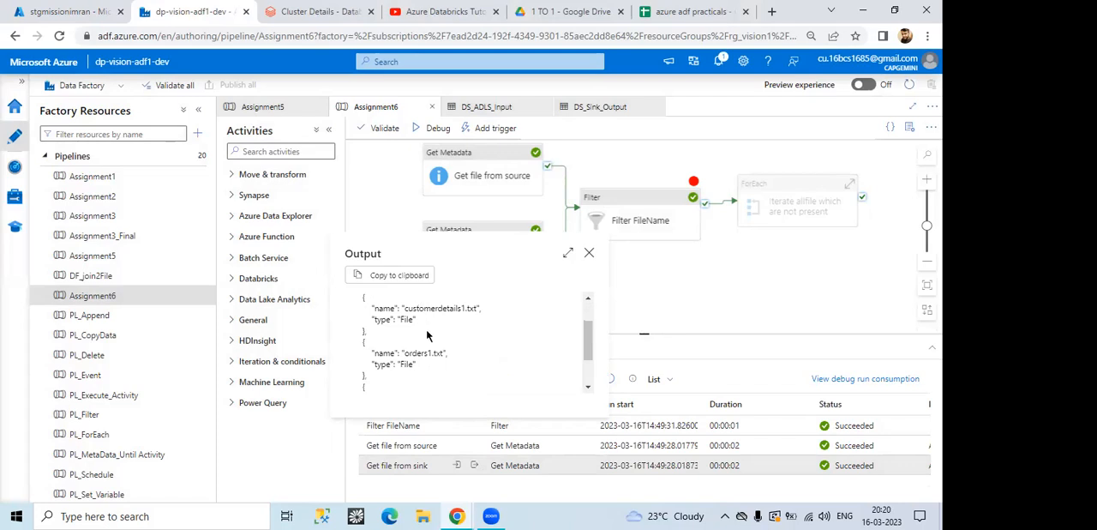
{"action": "left_click", "coordinate": [588, 252]}
{"action": "left_click", "coordinate": [627, 217]}
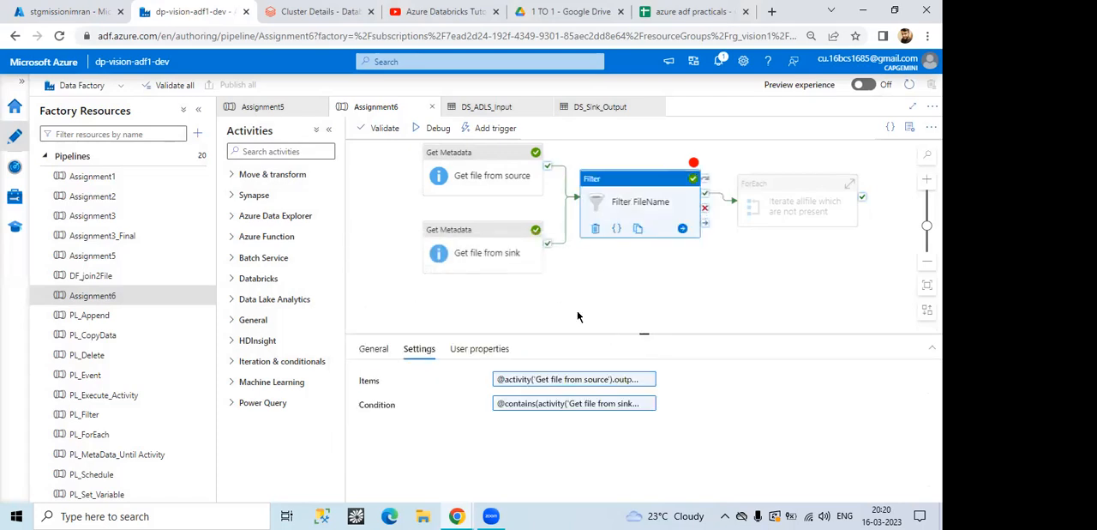
{"action": "left_click", "coordinate": [572, 404]}
{"action": "left_click", "coordinate": [574, 125]}
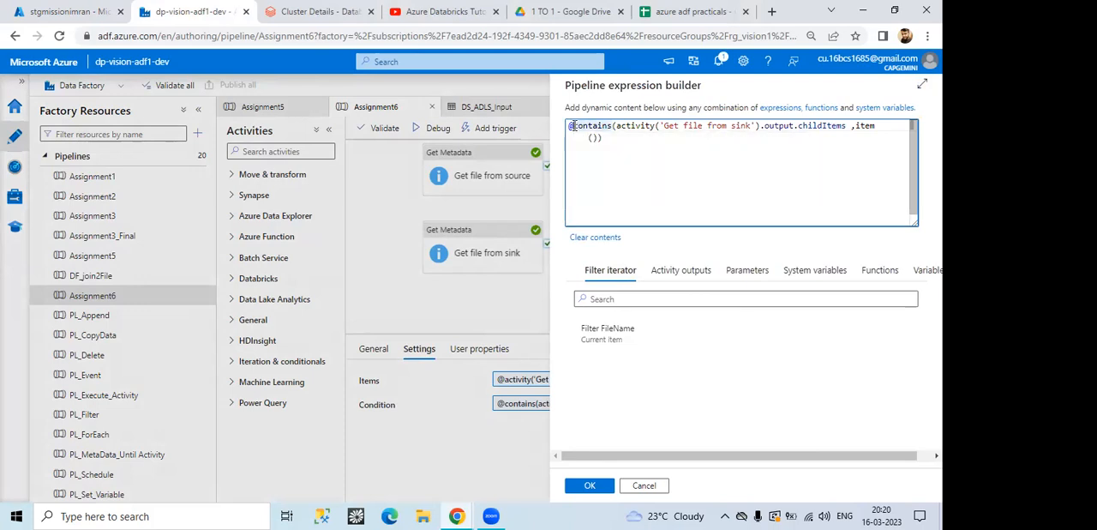
{"action": "type", "text": "not("}
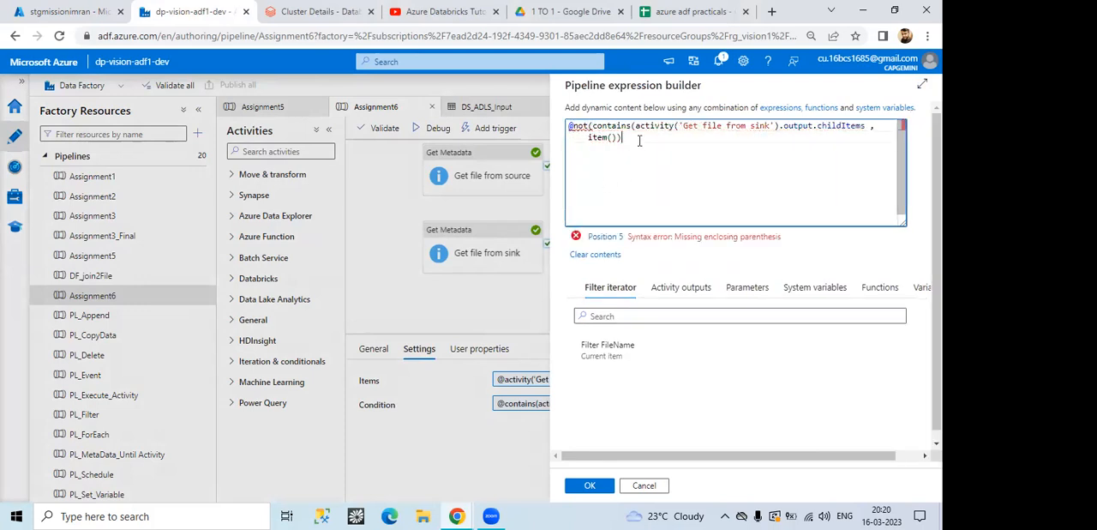
{"action": "type", "text": ")"}
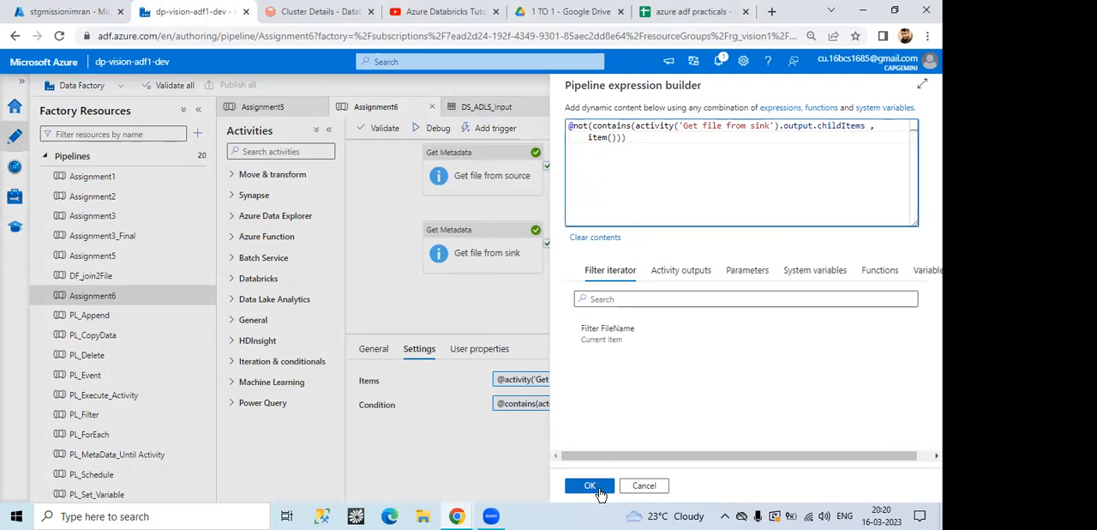
{"action": "left_click", "coordinate": [600, 491]}
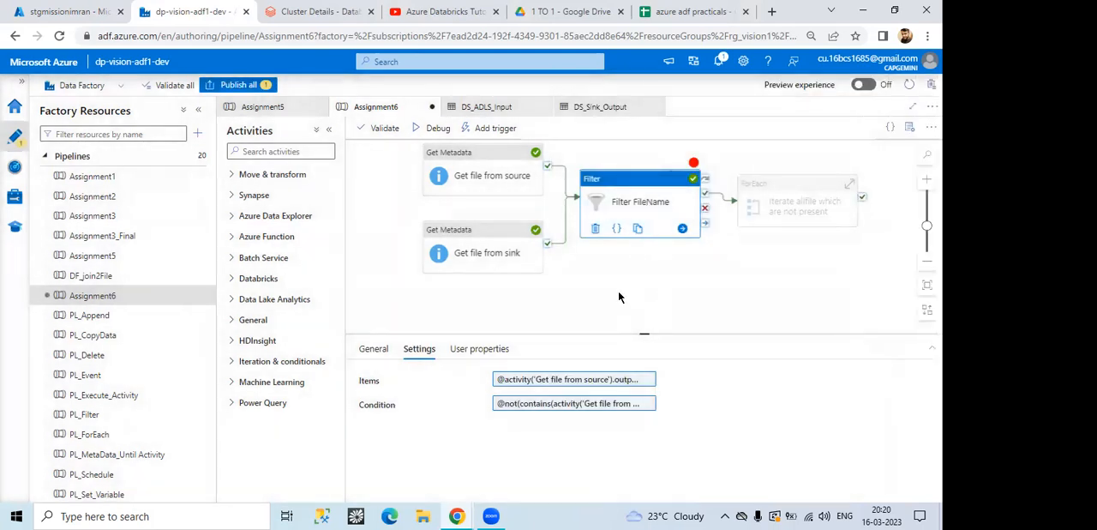
{"action": "left_click", "coordinate": [431, 129]}
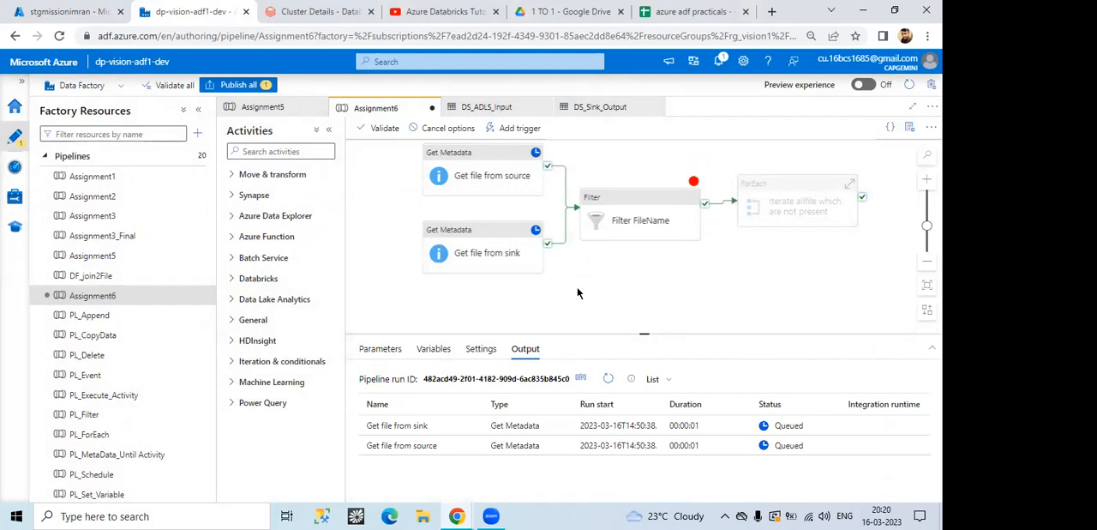
{"action": "left_click", "coordinate": [609, 378]}
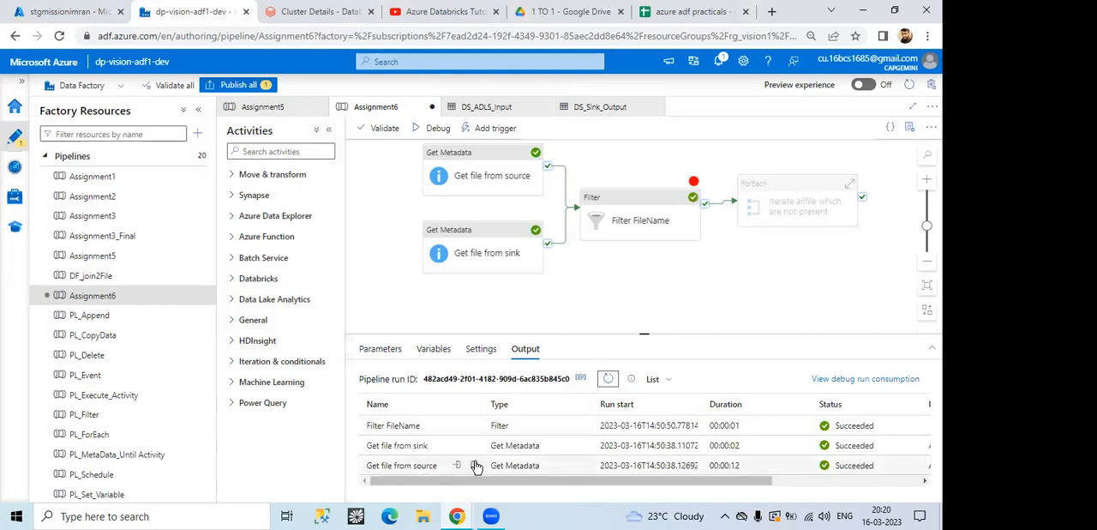
Step: Compare the new run's outputs of the Get file from source and Get file from sink activities
{"action": "left_click", "coordinate": [474, 465]}
{"action": "scroll", "coordinate": [461, 386], "scroll_direction": "down", "scroll_amount": 5}
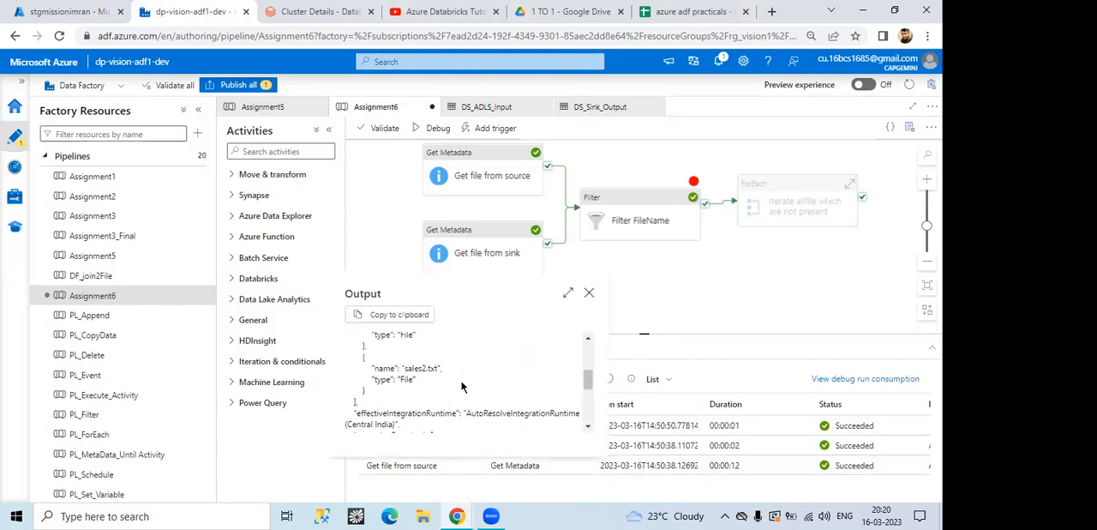
{"action": "left_click", "coordinate": [589, 292]}
{"action": "left_click", "coordinate": [473, 446]}
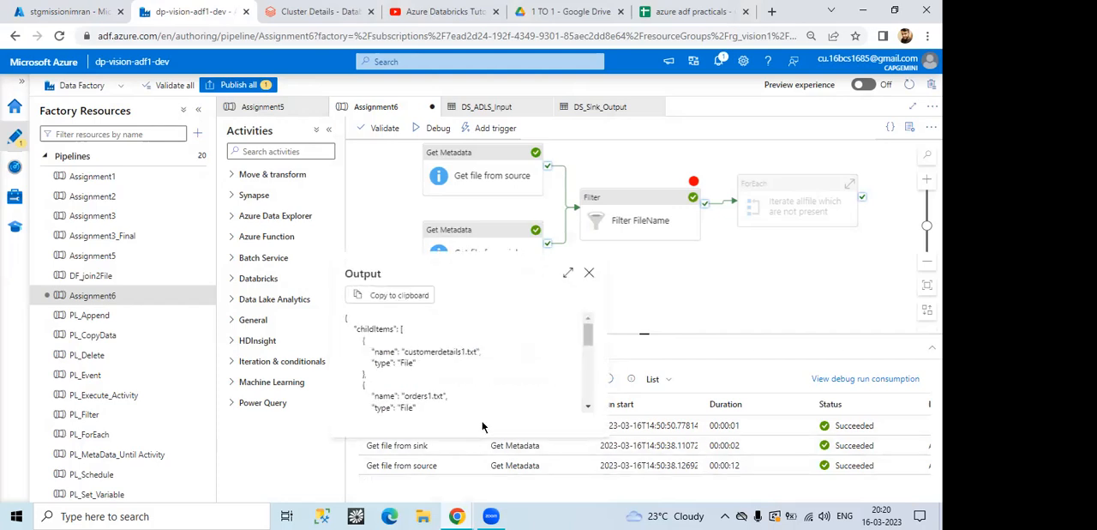
{"action": "scroll", "coordinate": [494, 384], "scroll_direction": "down", "scroll_amount": 3}
{"action": "scroll", "coordinate": [438, 396], "scroll_direction": "up", "scroll_amount": 3}
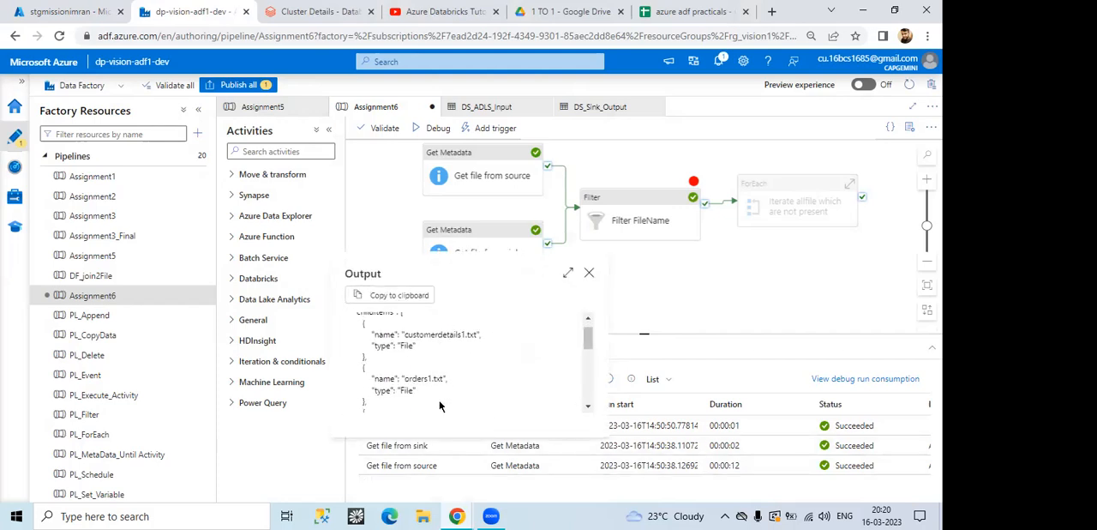
{"action": "scroll", "coordinate": [433, 385], "scroll_direction": "down", "scroll_amount": 2}
{"action": "left_click", "coordinate": [588, 273]}
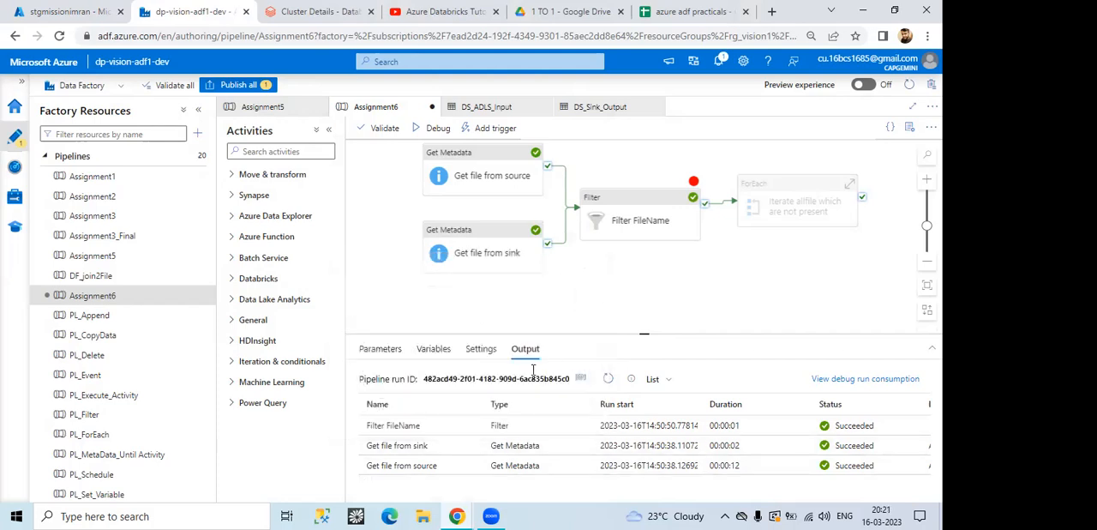
Step: Examine the ItemsCount, FilteredItemsCount and returned file entry in the new Filter FileName output
{"action": "left_click", "coordinate": [469, 425]}
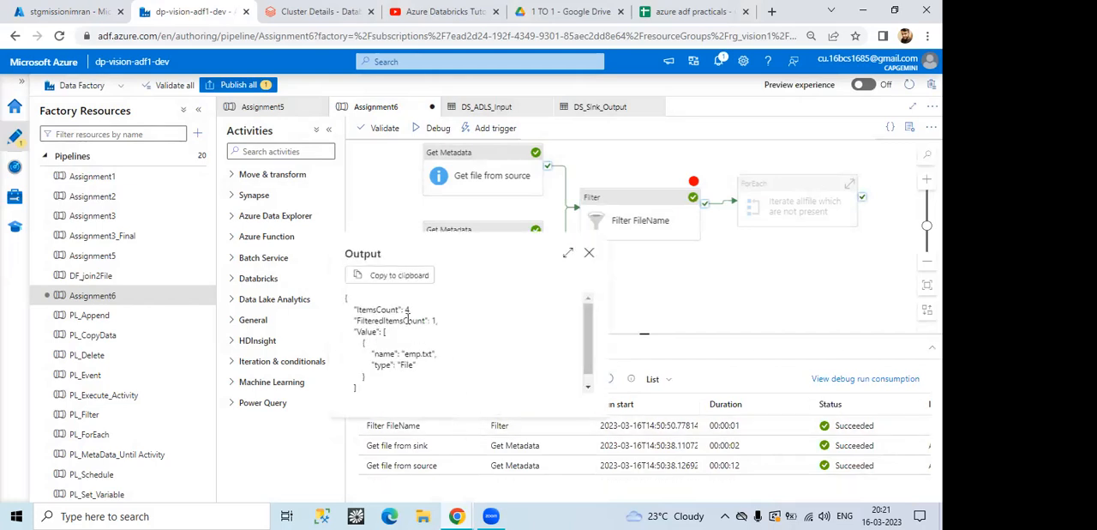
{"action": "left_click_drag", "start_coordinate": [397, 309], "coordinate": [412, 309]}
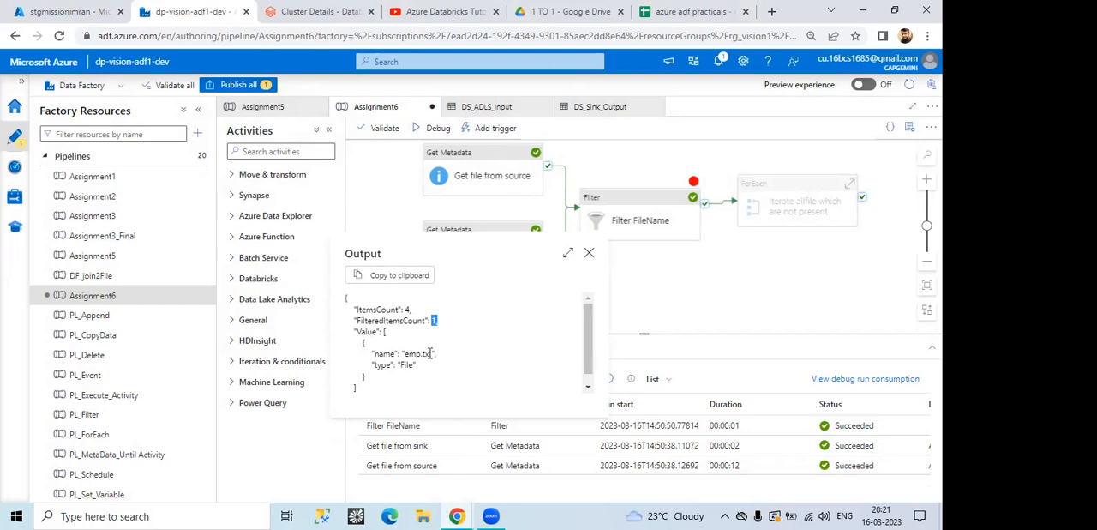
{"action": "left_click_drag", "start_coordinate": [372, 353], "coordinate": [410, 365]}
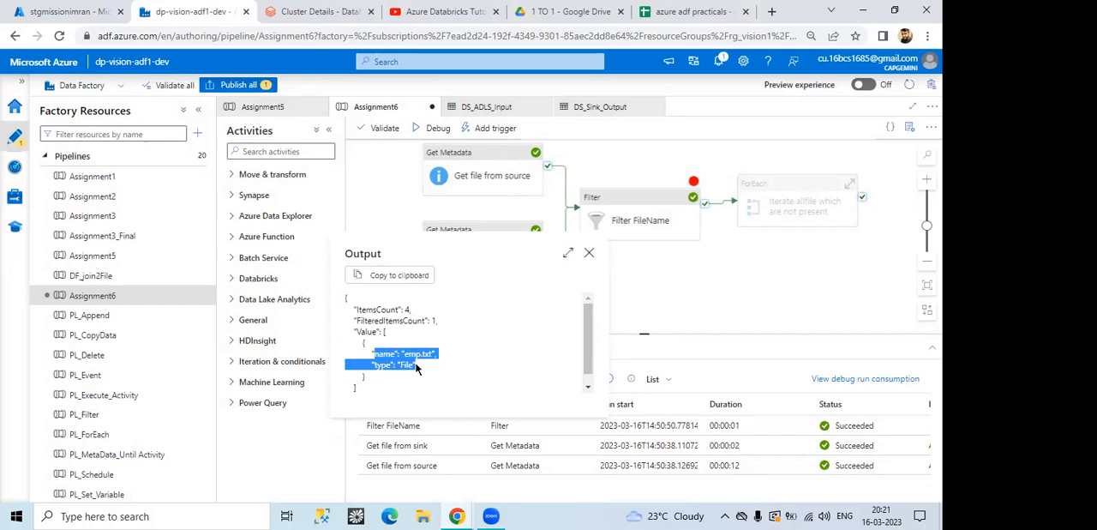
{"action": "left_click", "coordinate": [589, 255]}
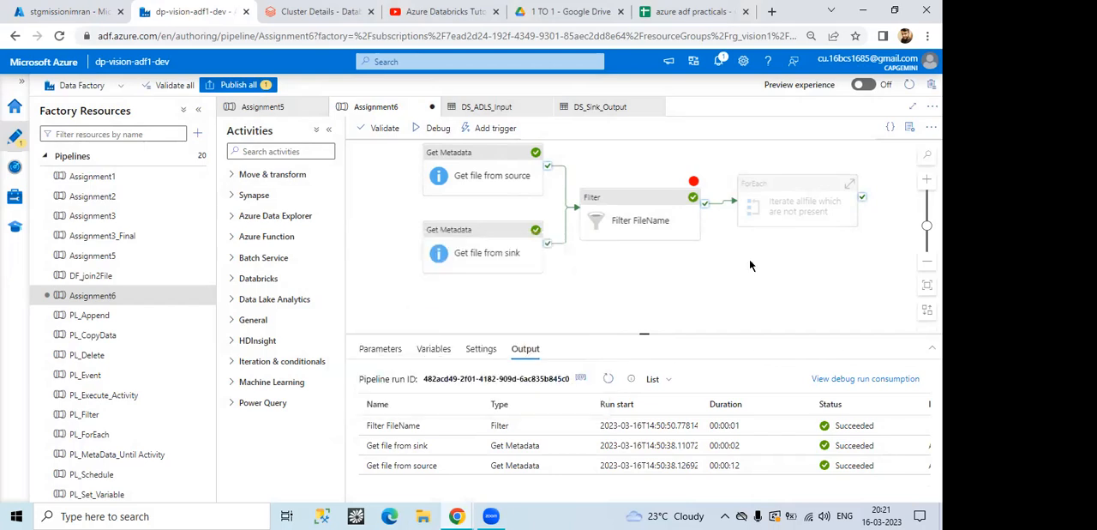
Step: Examine the ForEach activity's sequential setting and Items expression, and close the expression without changes
{"action": "left_click_drag", "start_coordinate": [649, 215], "coordinate": [648, 197]}
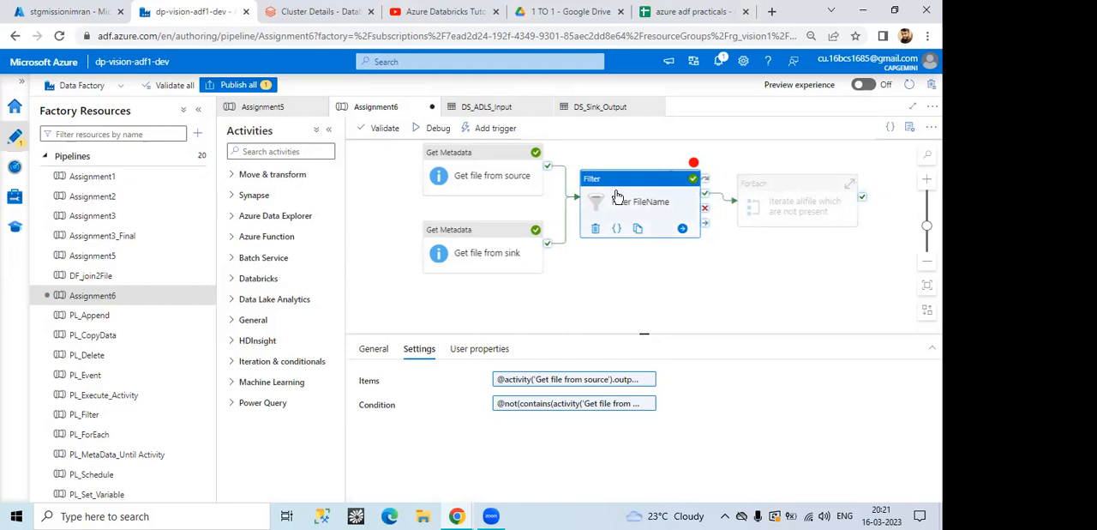
{"action": "left_click", "coordinate": [784, 210]}
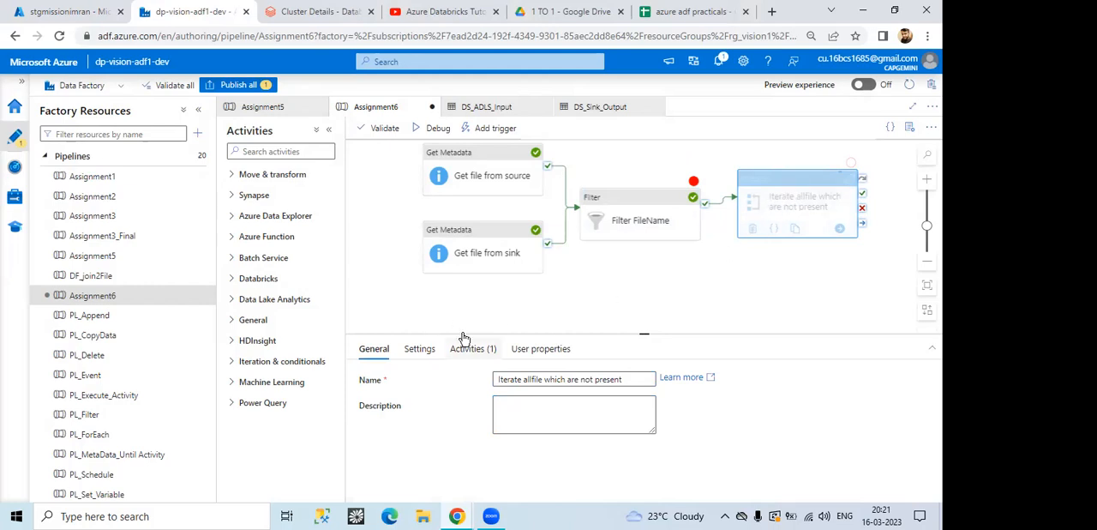
{"action": "left_click", "coordinate": [423, 349]}
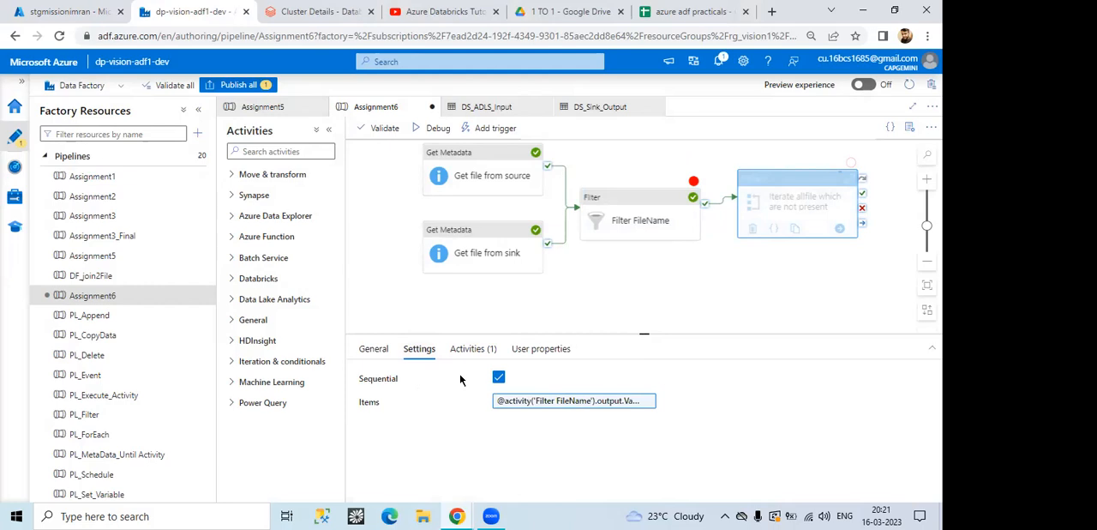
{"action": "left_click", "coordinate": [579, 408]}
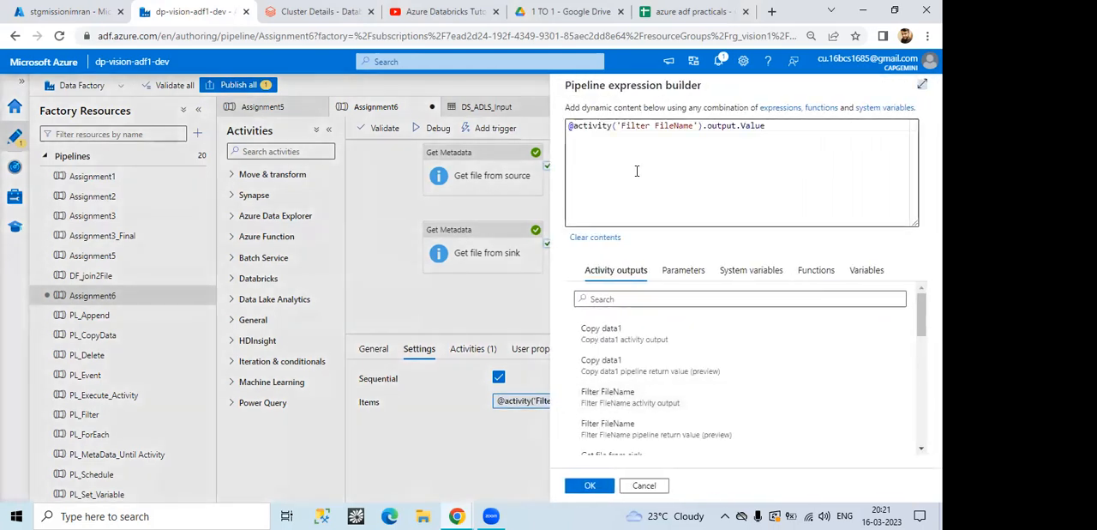
{"action": "left_click", "coordinate": [641, 486]}
Step: Return to the debug run output and examine the Value array in the Filter FileName result
{"action": "left_click", "coordinate": [593, 294]}
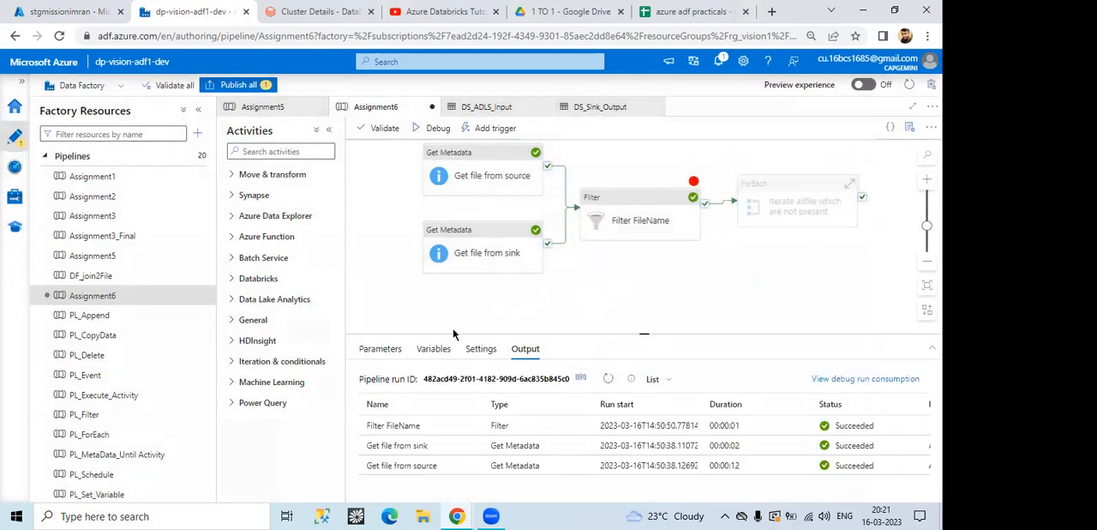
{"action": "left_click", "coordinate": [474, 426]}
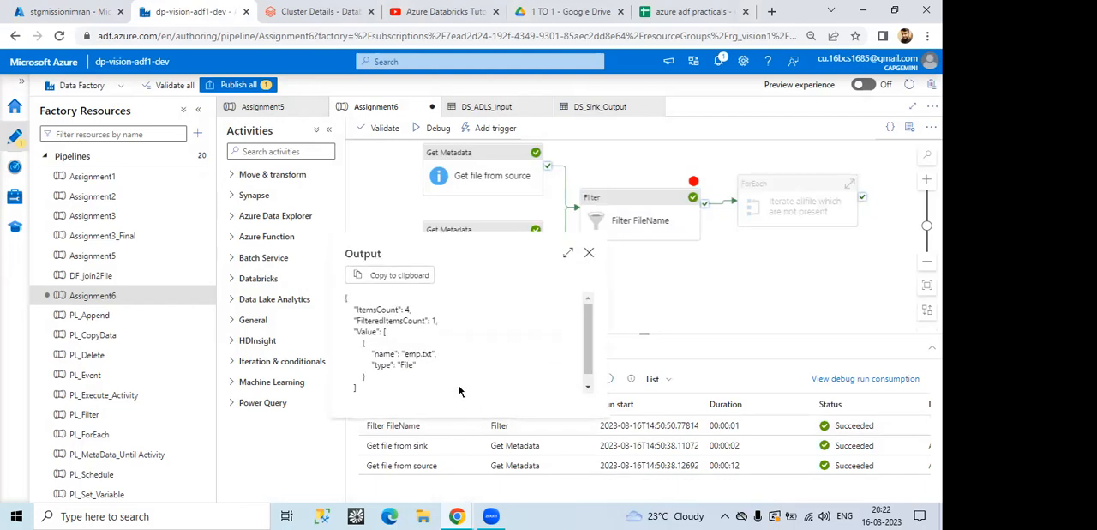
{"action": "left_click_drag", "start_coordinate": [375, 353], "coordinate": [418, 368]}
{"action": "left_click", "coordinate": [388, 345]}
{"action": "left_click_drag", "start_coordinate": [355, 331], "coordinate": [378, 332]}
{"action": "left_click", "coordinate": [589, 252]}
Step: Check the output.Value part of the ForEach activity's Items expression and close it without changes
{"action": "left_click", "coordinate": [778, 206]}
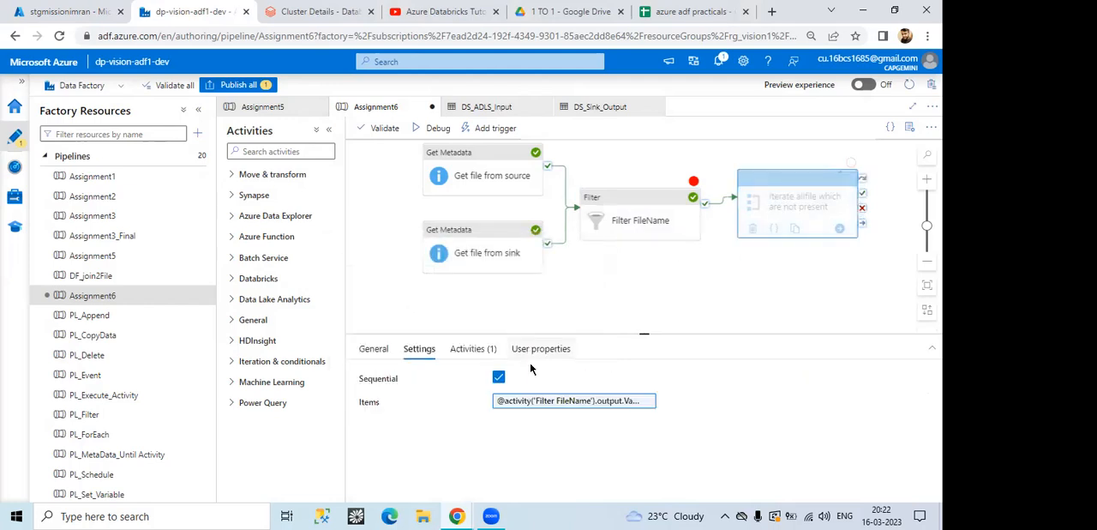
{"action": "left_click", "coordinate": [556, 401]}
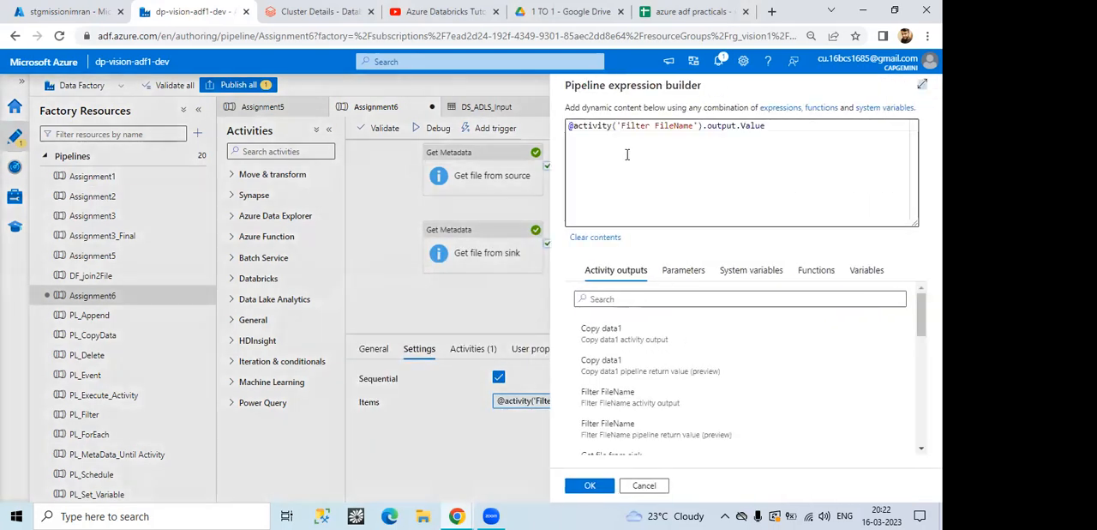
{"action": "left_click", "coordinate": [733, 127]}
{"action": "left_click_drag", "start_coordinate": [765, 126], "coordinate": [739, 125]}
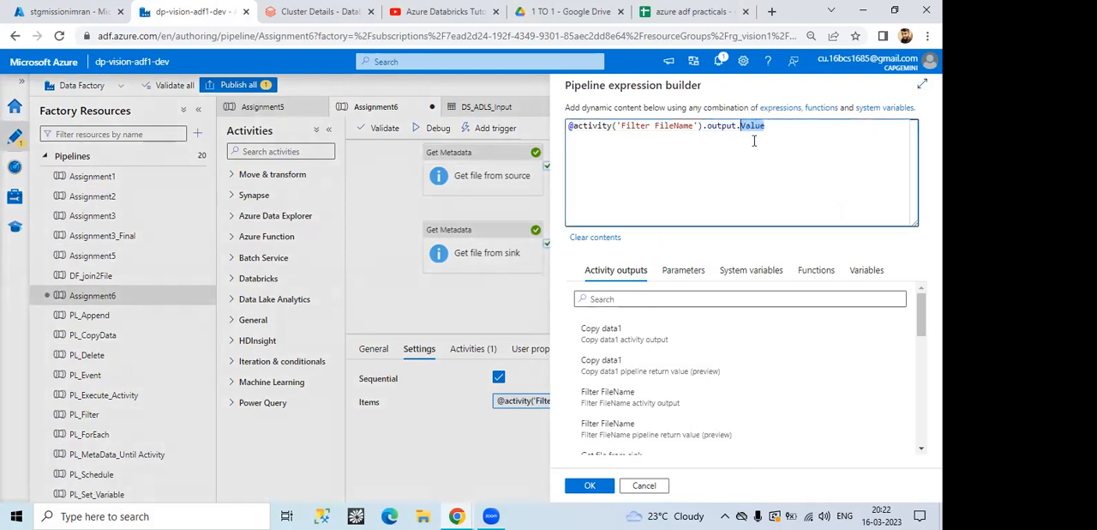
{"action": "left_click", "coordinate": [644, 485]}
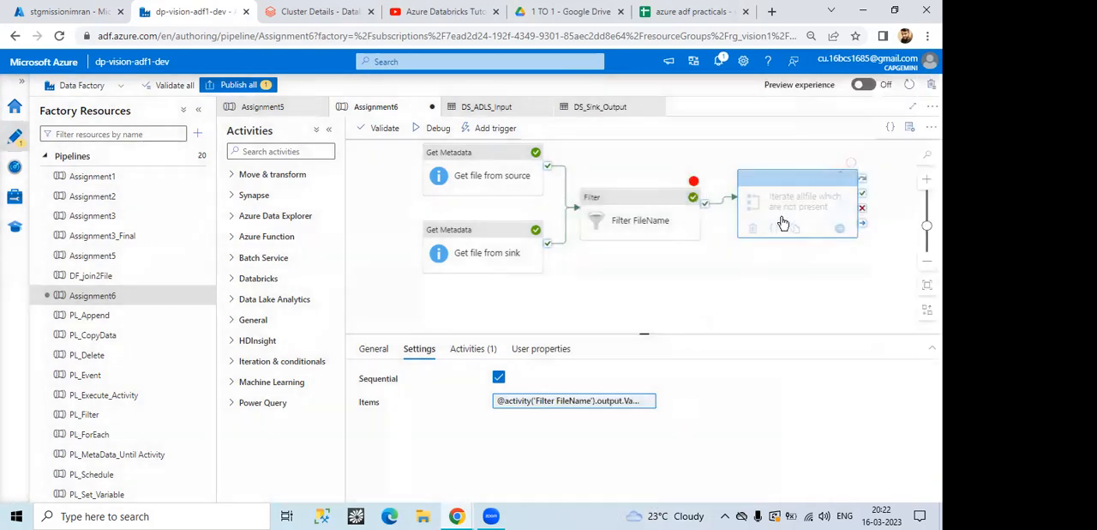
Step: Remove the debug-until breakpoint from the Filter FileName activity and select the ForEach activity
{"action": "left_click", "coordinate": [693, 186]}
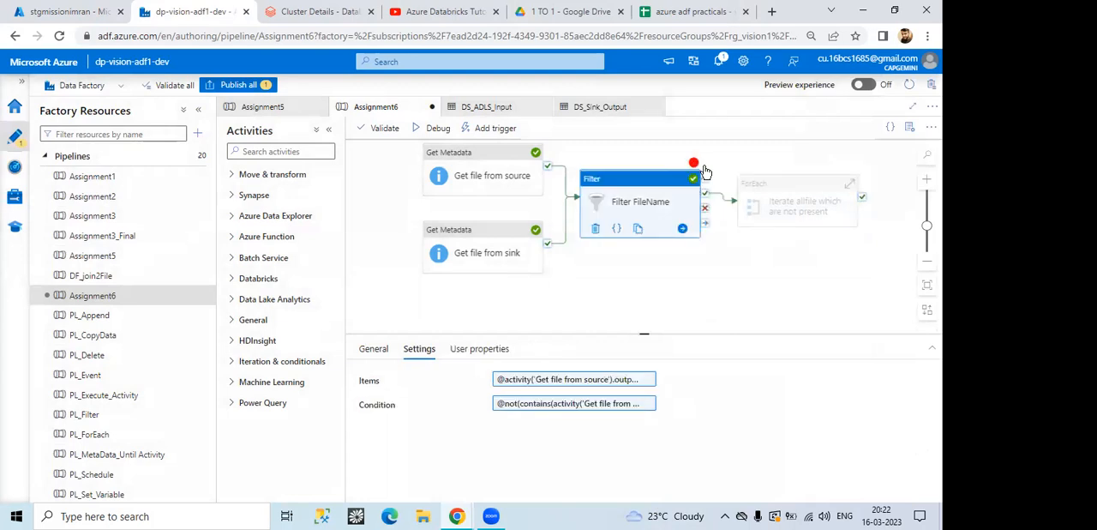
{"action": "left_click", "coordinate": [808, 202]}
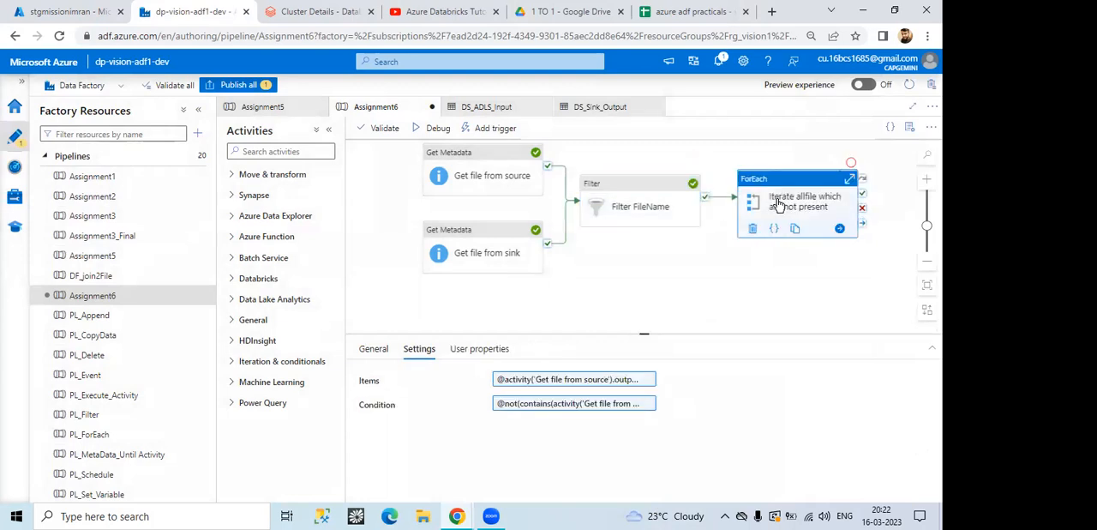
Step: Examine the source and sink settings of the Copy data1 activity inside the ForEach, and return to the Assignment6 pipeline
{"action": "double_click", "coordinate": [778, 204]}
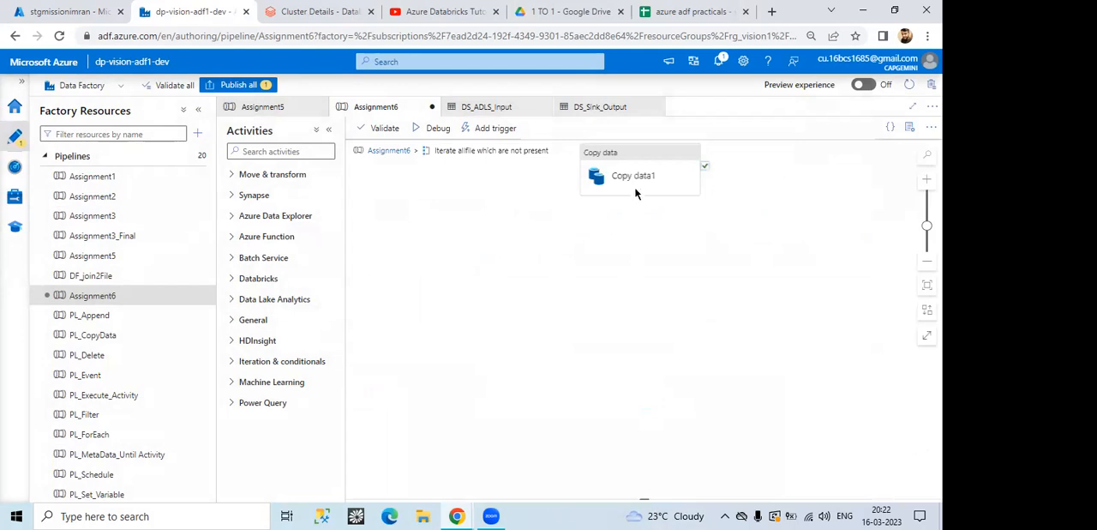
{"action": "left_click", "coordinate": [633, 192]}
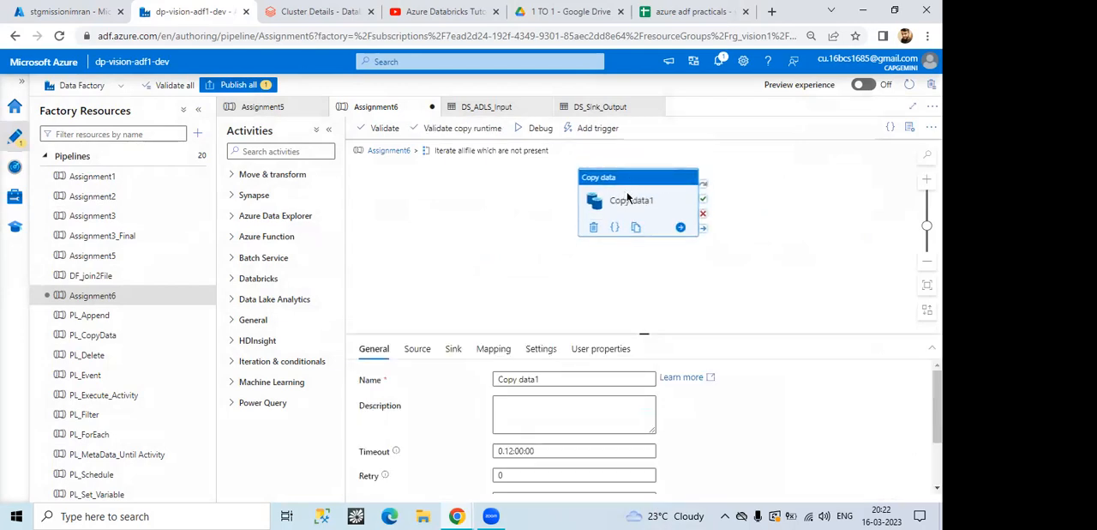
{"action": "left_click", "coordinate": [418, 349]}
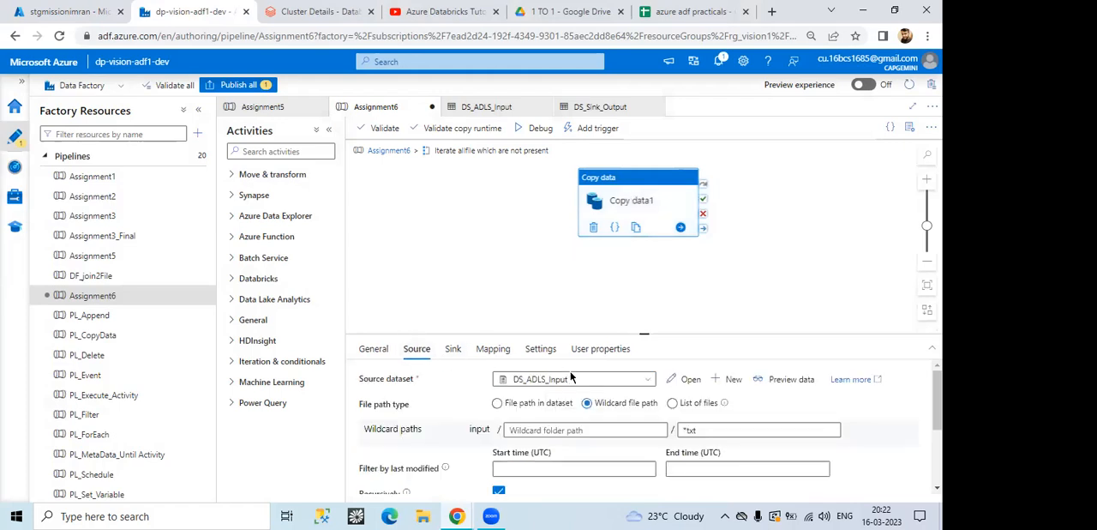
{"action": "left_click", "coordinate": [452, 349]}
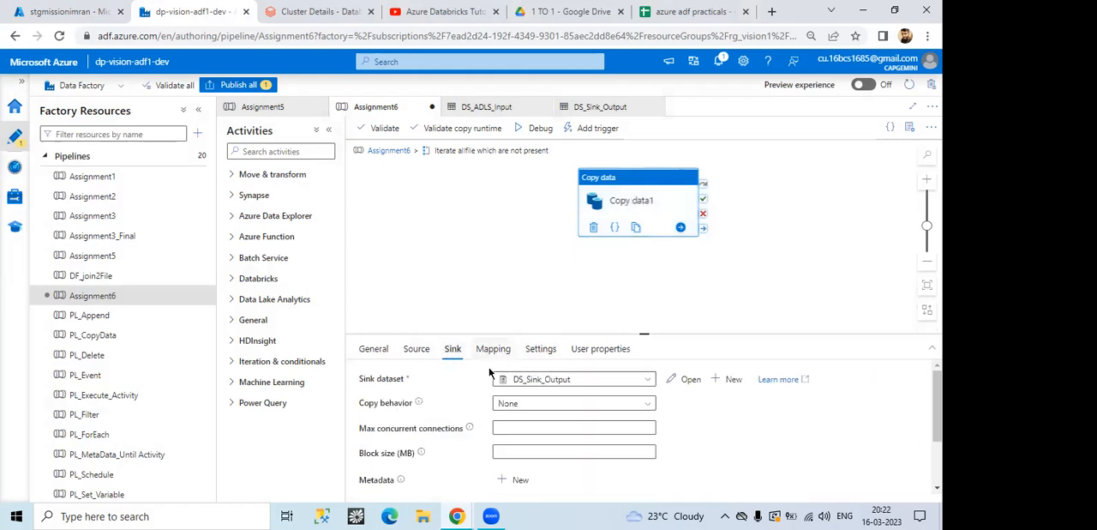
{"action": "left_click", "coordinate": [390, 151]}
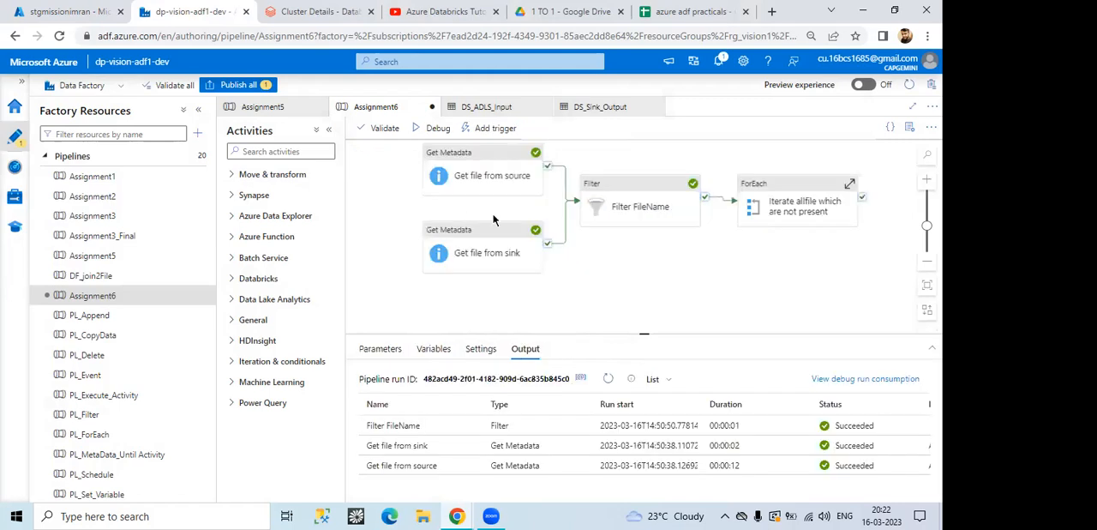
Step: Debug the whole Assignment6 pipeline and refresh the run output until every activity has finished
{"action": "left_click", "coordinate": [432, 133]}
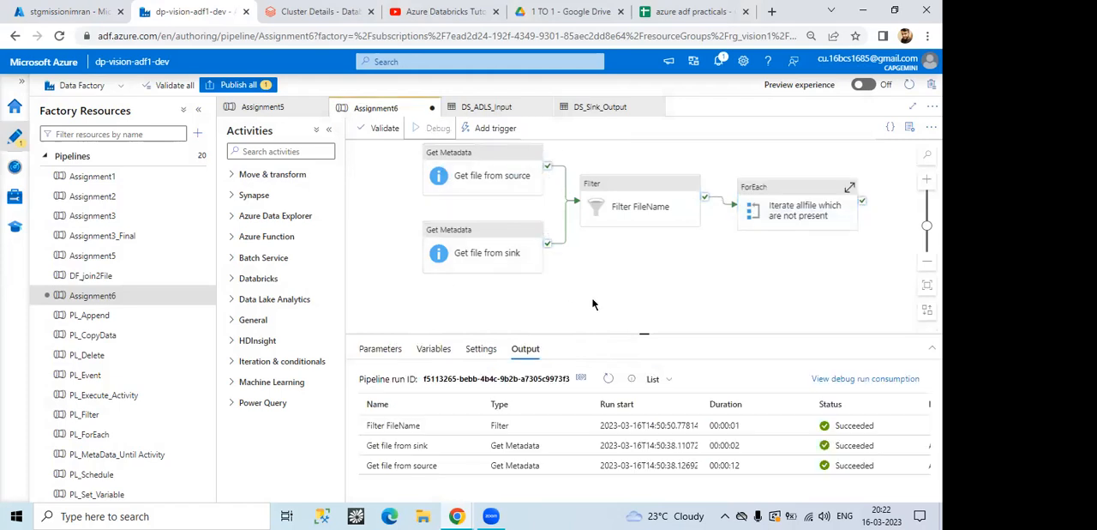
{"action": "left_click", "coordinate": [607, 378]}
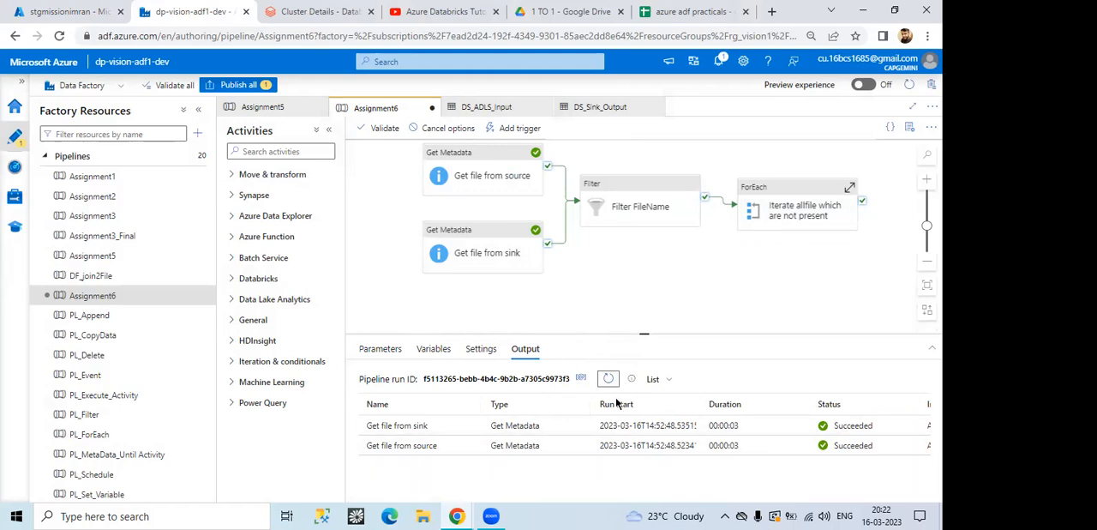
{"action": "left_click", "coordinate": [605, 380]}
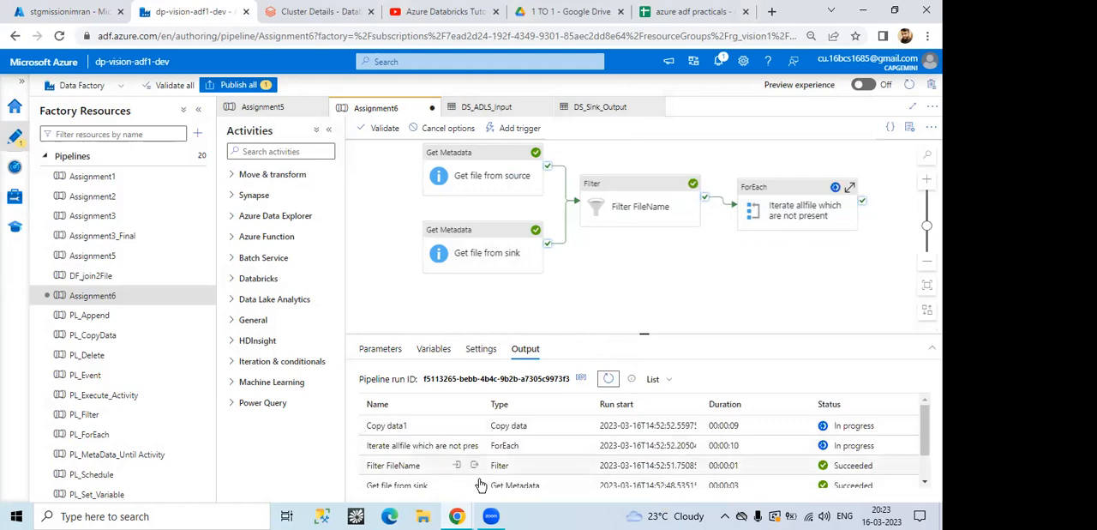
{"action": "scroll", "coordinate": [474, 473], "scroll_direction": "down", "scroll_amount": 2}
{"action": "scroll", "coordinate": [591, 468], "scroll_direction": "up", "scroll_amount": 2}
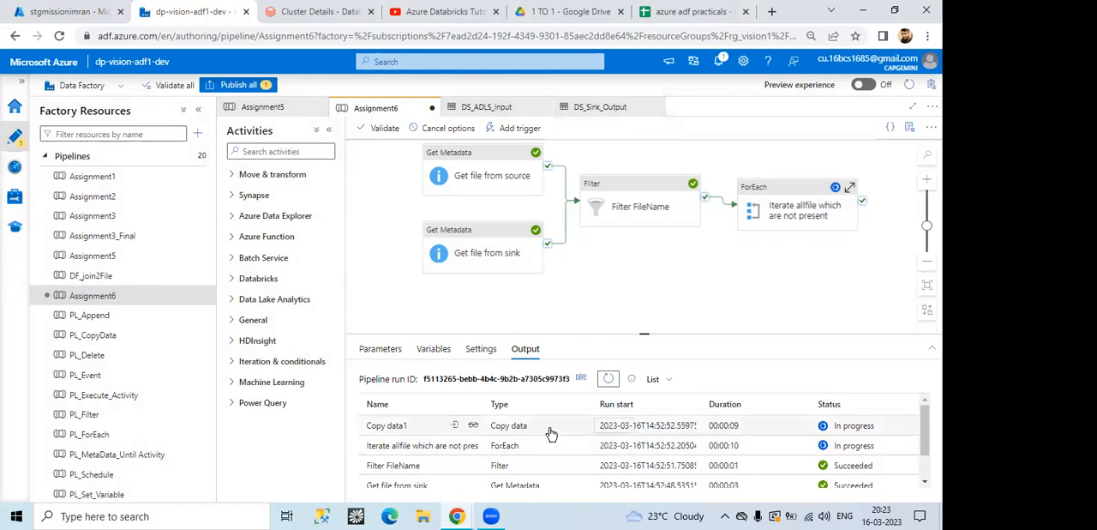
{"action": "scroll", "coordinate": [570, 471], "scroll_direction": "down", "scroll_amount": 2}
{"action": "scroll", "coordinate": [570, 471], "scroll_direction": "up", "scroll_amount": 1}
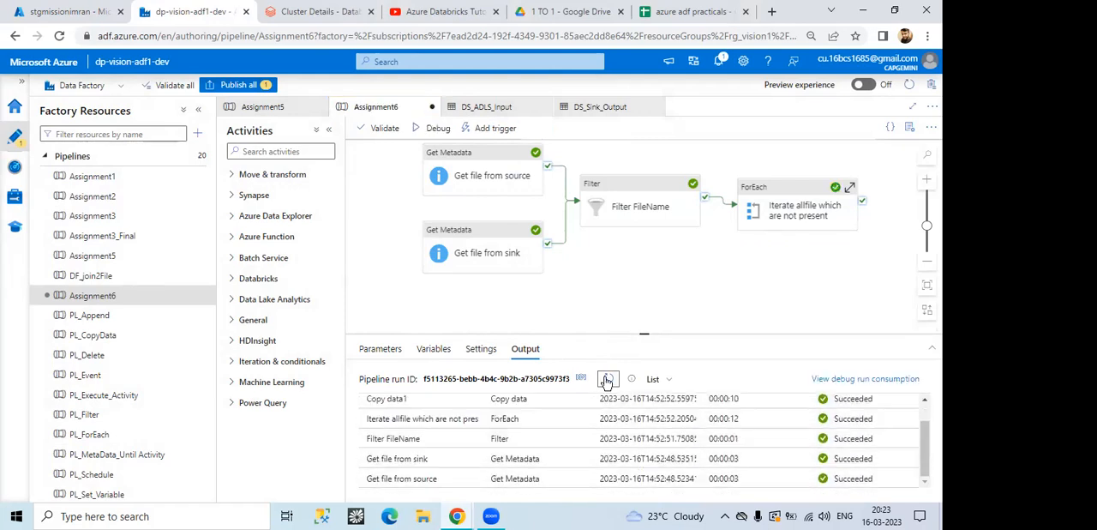
{"action": "scroll", "coordinate": [570, 470], "scroll_direction": "up", "scroll_amount": 1}
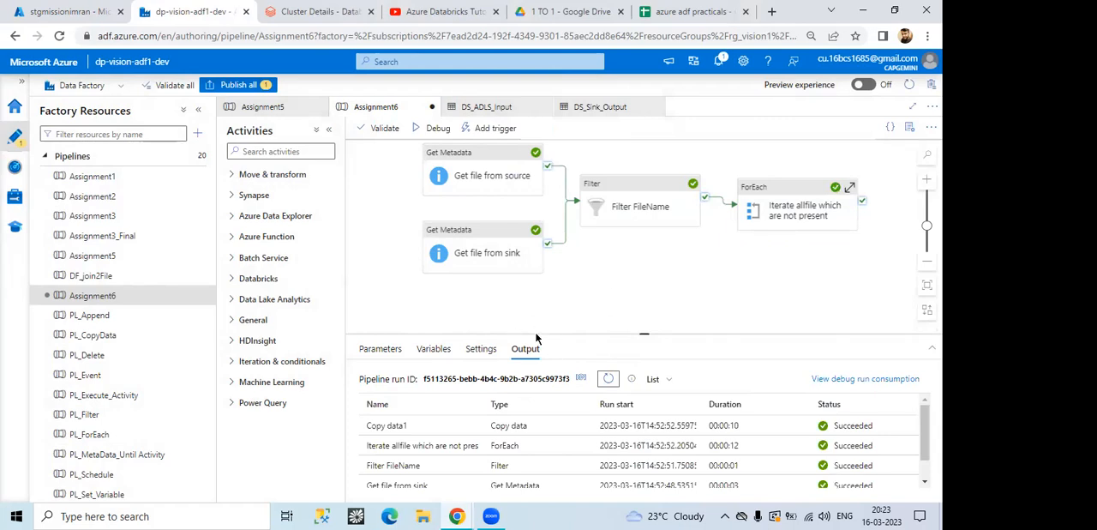
Step: Switch to the Azure portal and check the copied files in the Sink folder of the sinkoutput container
{"action": "left_click", "coordinate": [64, 11]}
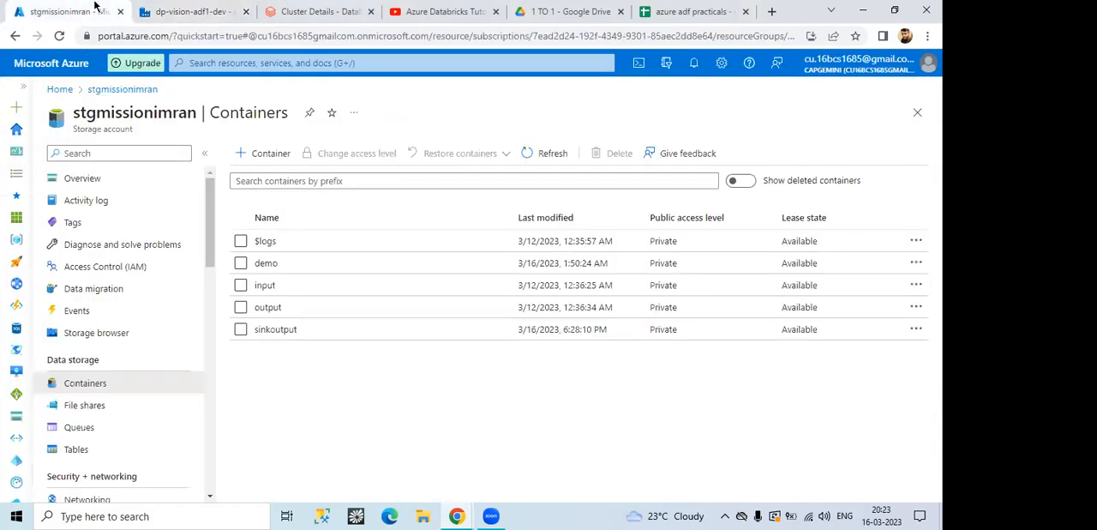
{"action": "left_click", "coordinate": [273, 333]}
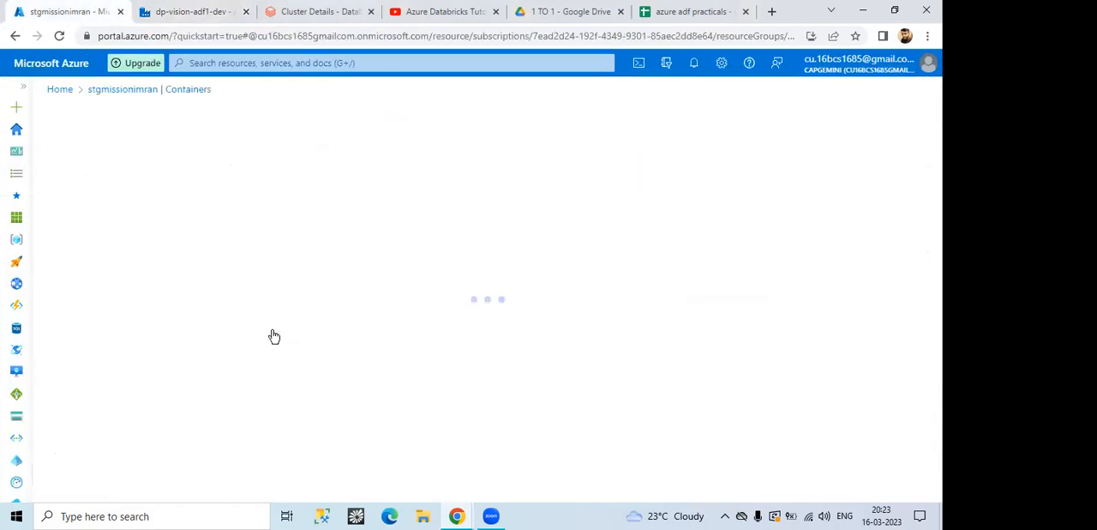
{"action": "left_click", "coordinate": [276, 274]}
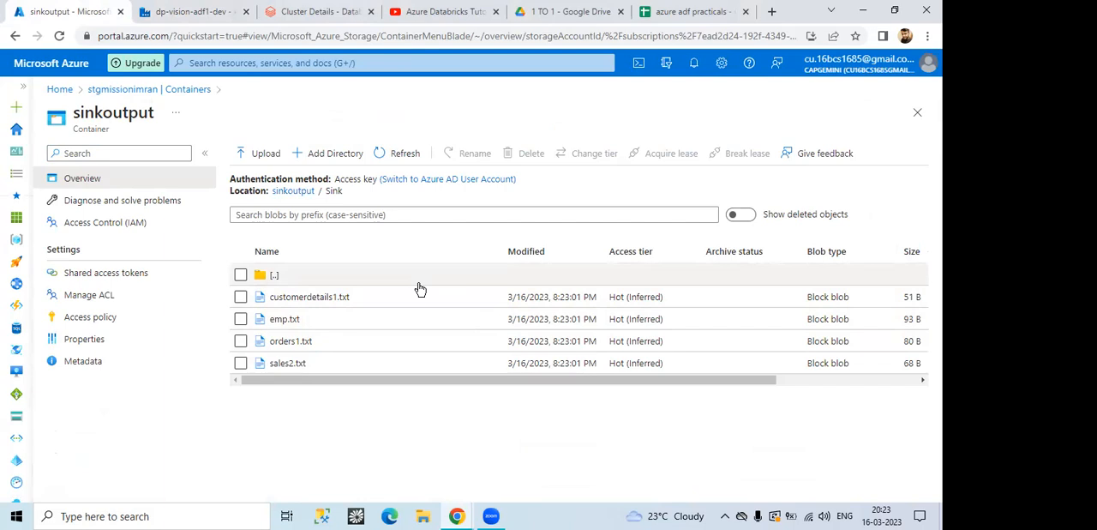
Step: Open the Assignment5 pipeline in Data Factory and check its task on iterating over Excel sheets in the azure adf practicals spreadsheet
{"action": "left_click", "coordinate": [182, 9]}
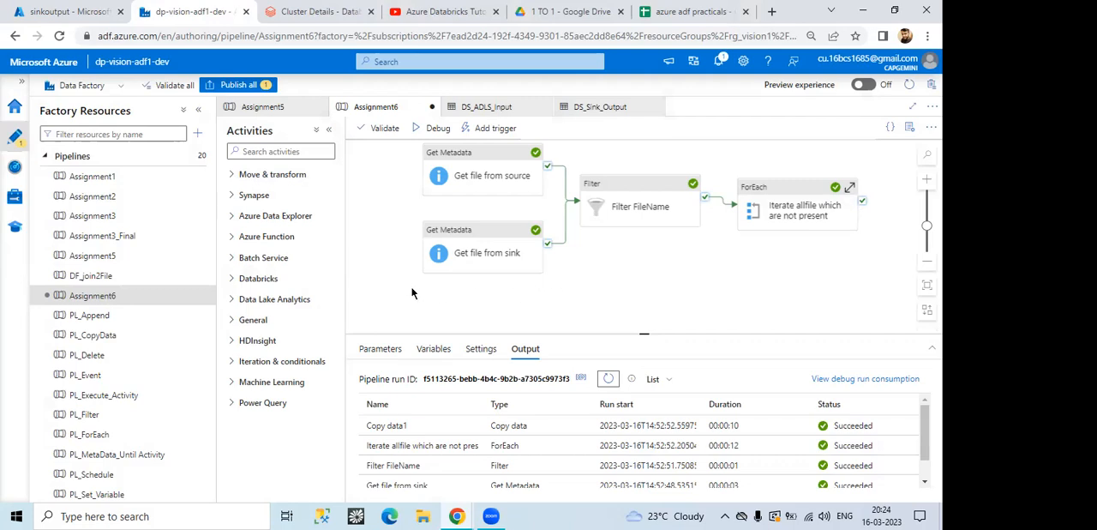
{"action": "left_click", "coordinate": [92, 256]}
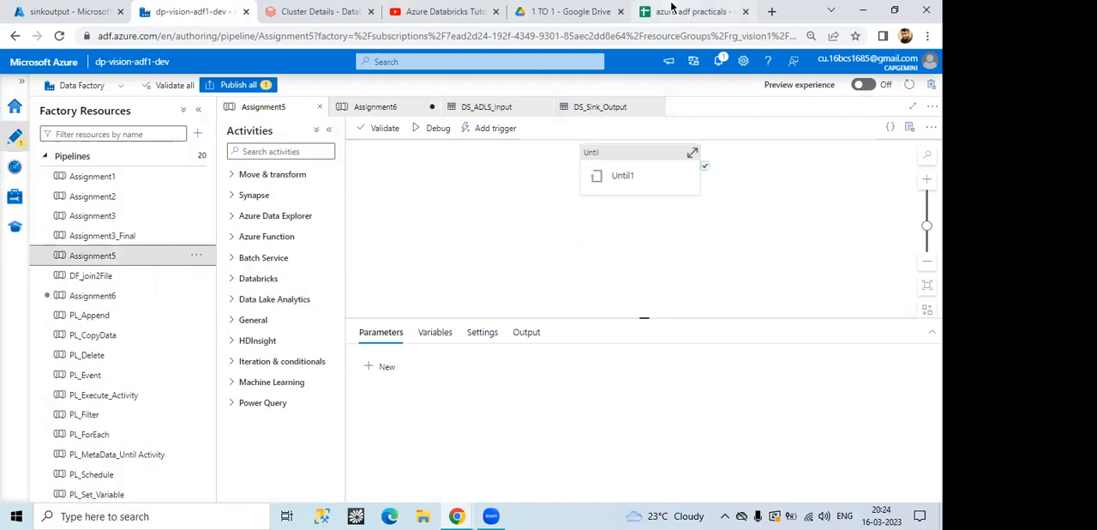
{"action": "left_click", "coordinate": [673, 8]}
{"action": "left_click", "coordinate": [68, 351]}
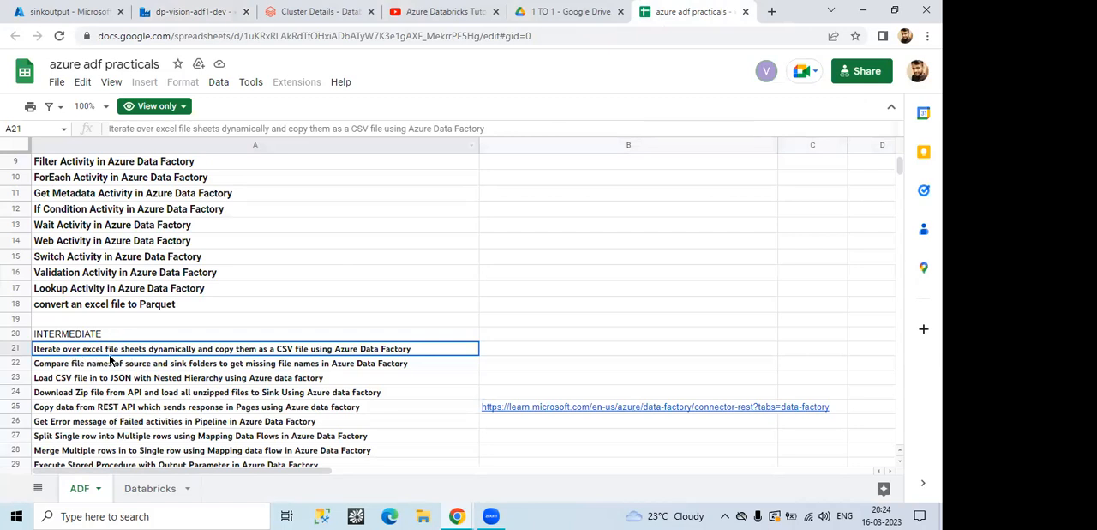
{"action": "left_click", "coordinate": [152, 8]}
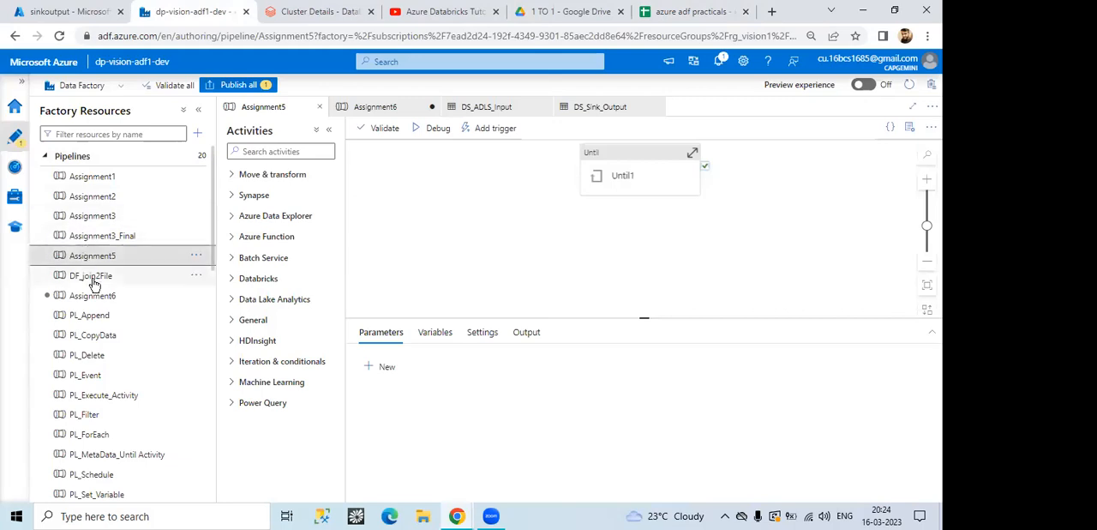
{"action": "left_click", "coordinate": [671, 7]}
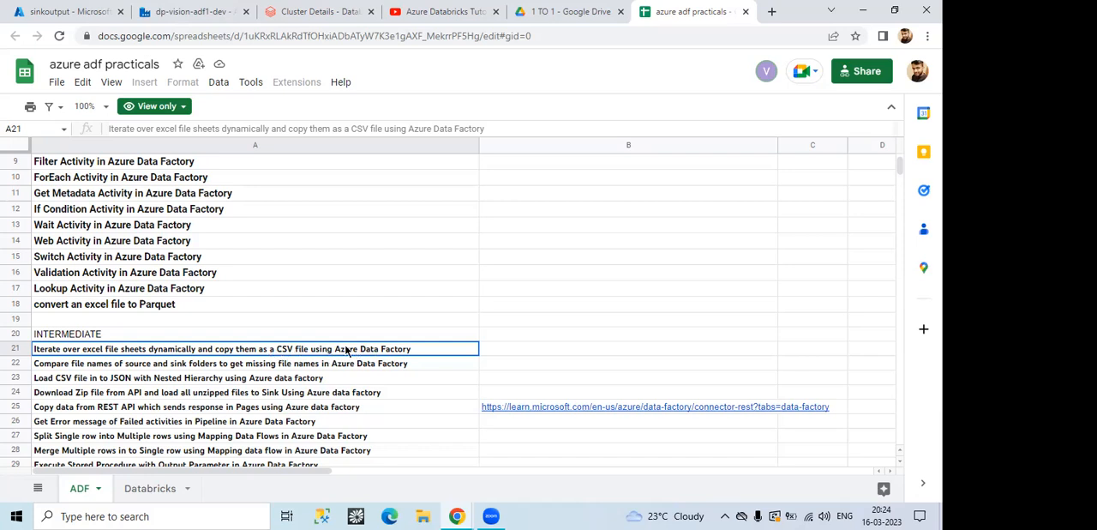
Step: Switch to File Explorer and open the sheetproblem.xlsx workbook from the Azure DE 1-1 folder in Excel
{"action": "left_click", "coordinate": [422, 516]}
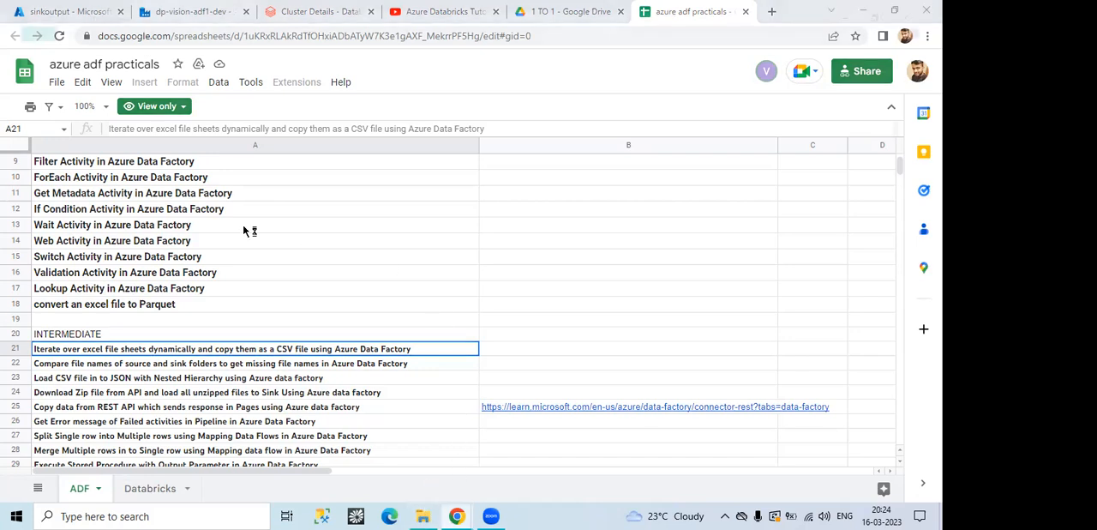
{"action": "left_click", "coordinate": [51, 130]}
{"action": "left_click", "coordinate": [59, 113]}
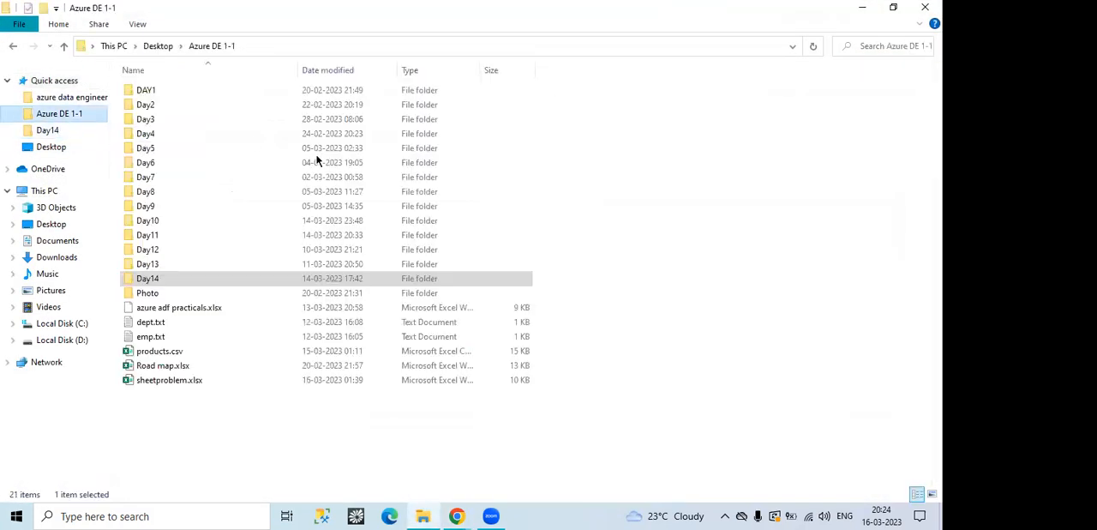
{"action": "left_click", "coordinate": [185, 351]}
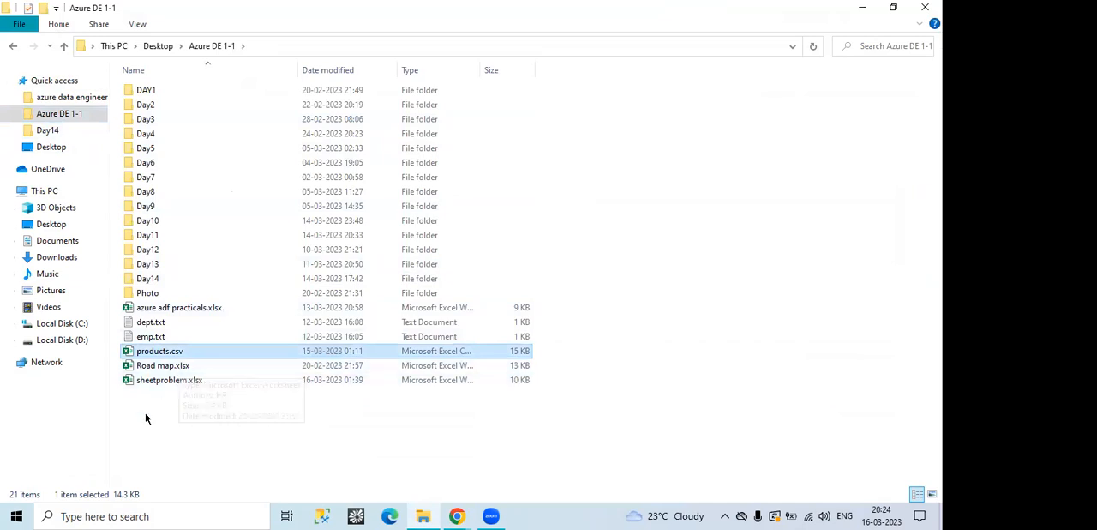
{"action": "left_click", "coordinate": [197, 403]}
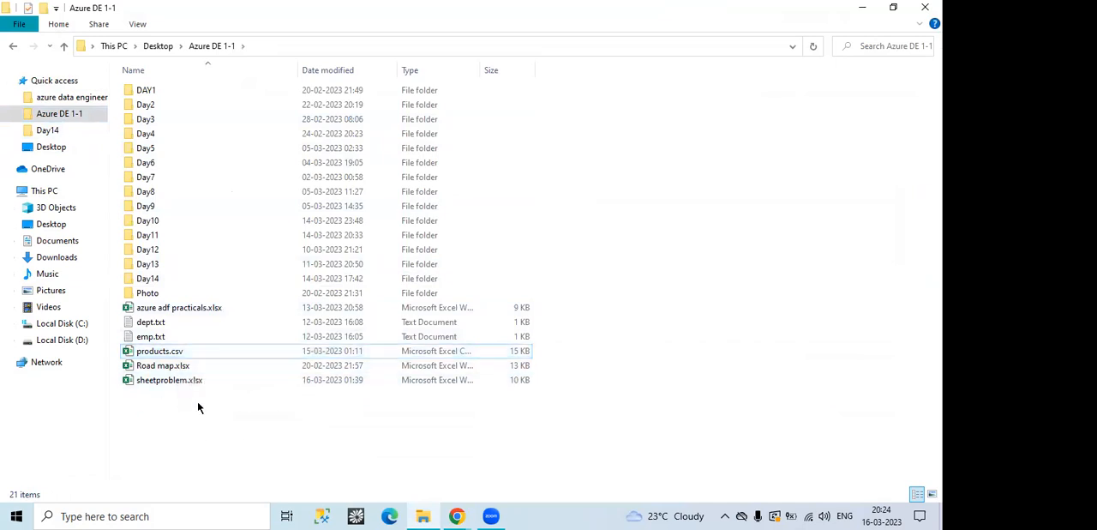
{"action": "left_click", "coordinate": [155, 384]}
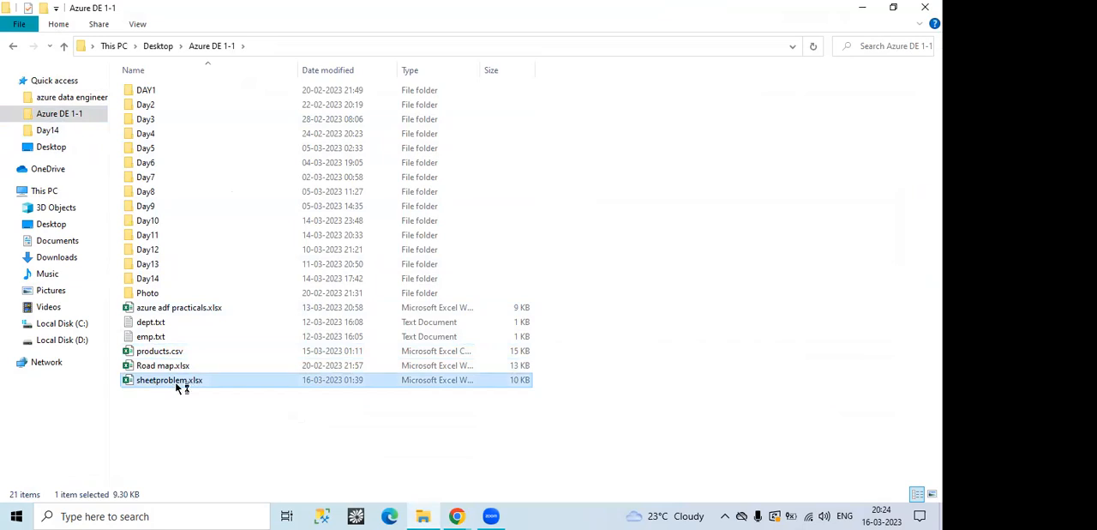
{"action": "double_click", "coordinate": [180, 386]}
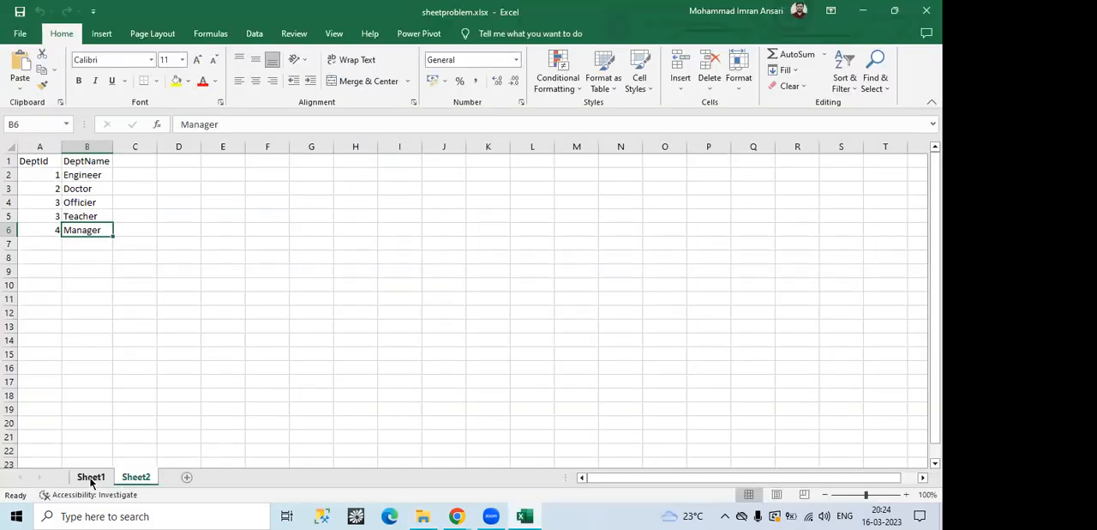
Step: Examine the employee data on Sheet1 and the department data on Sheet2, minimize Excel and close File Explorer
{"action": "left_click", "coordinate": [90, 479]}
{"action": "left_click", "coordinate": [133, 481]}
{"action": "left_click", "coordinate": [90, 477]}
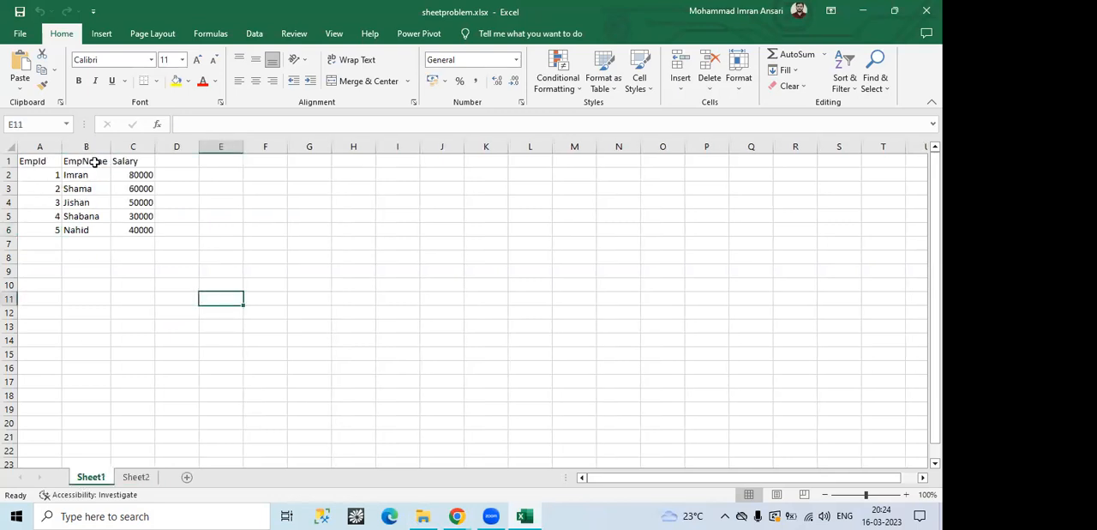
{"action": "left_click", "coordinate": [133, 477]}
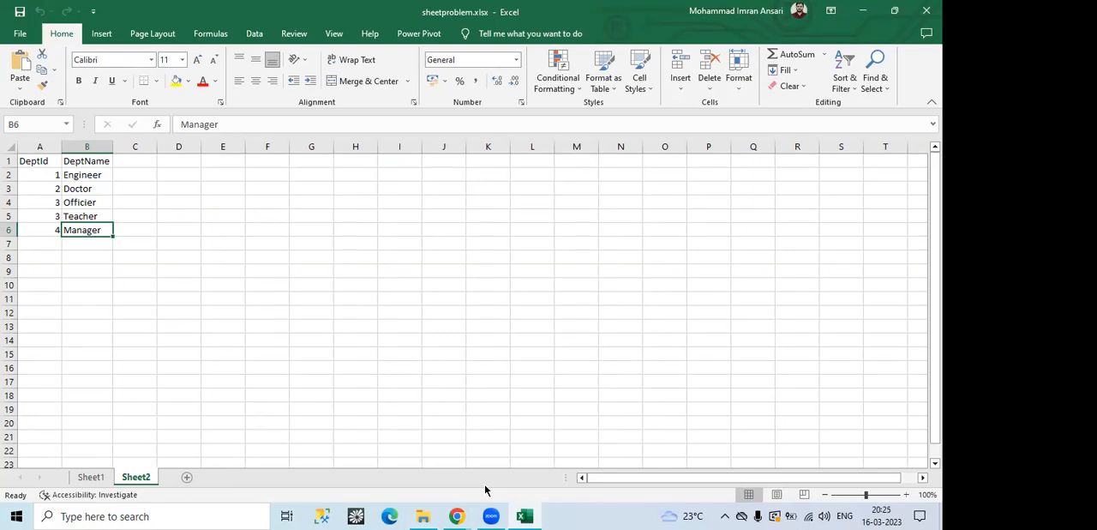
{"action": "left_click", "coordinate": [863, 10]}
{"action": "left_click", "coordinate": [925, 8]}
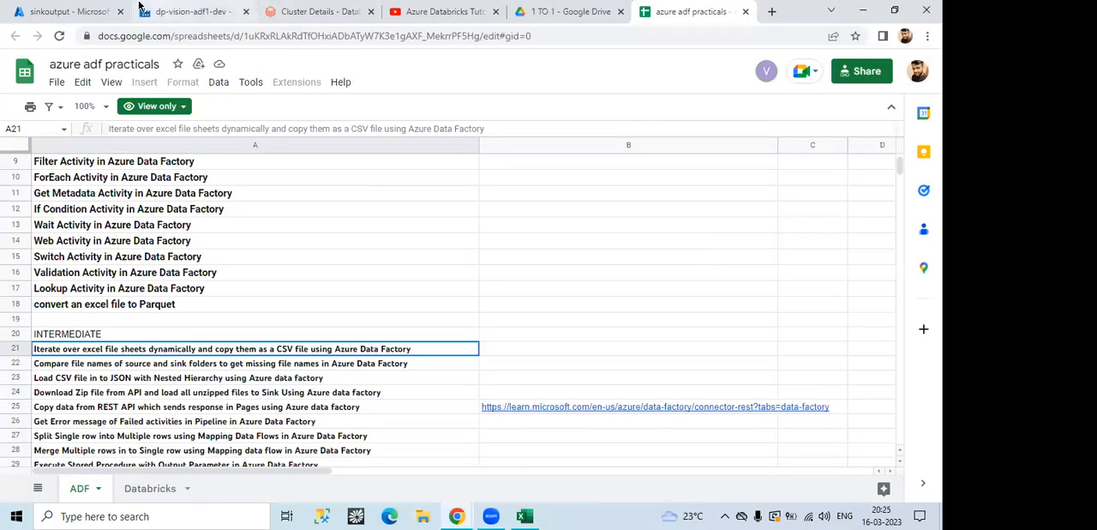
Step: Return to the Assignment5 pipeline in Data Factory, reposition the Until1 activity on the canvas and deselect it
{"action": "left_click", "coordinate": [198, 12]}
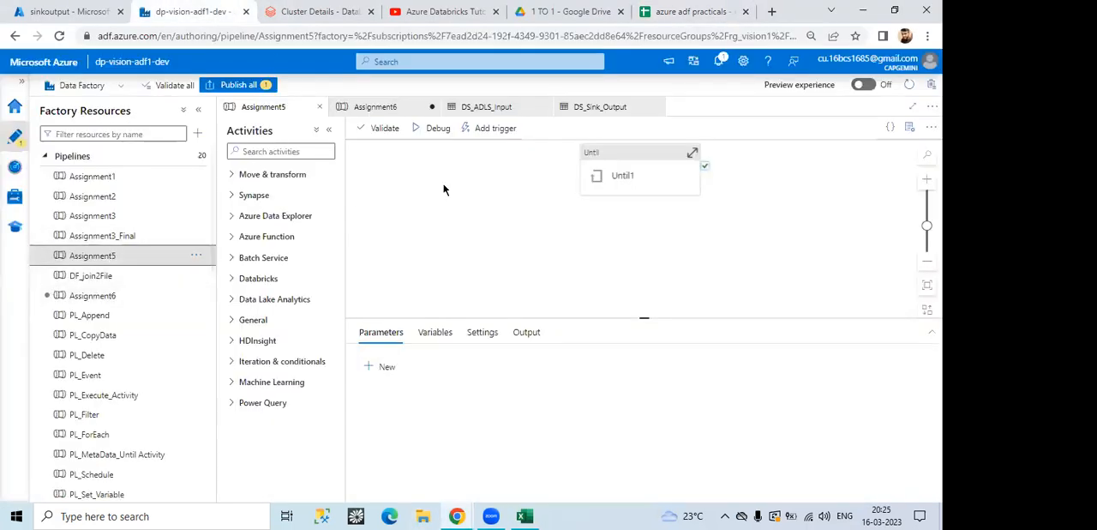
{"action": "left_click_drag", "start_coordinate": [670, 163], "coordinate": [604, 191]}
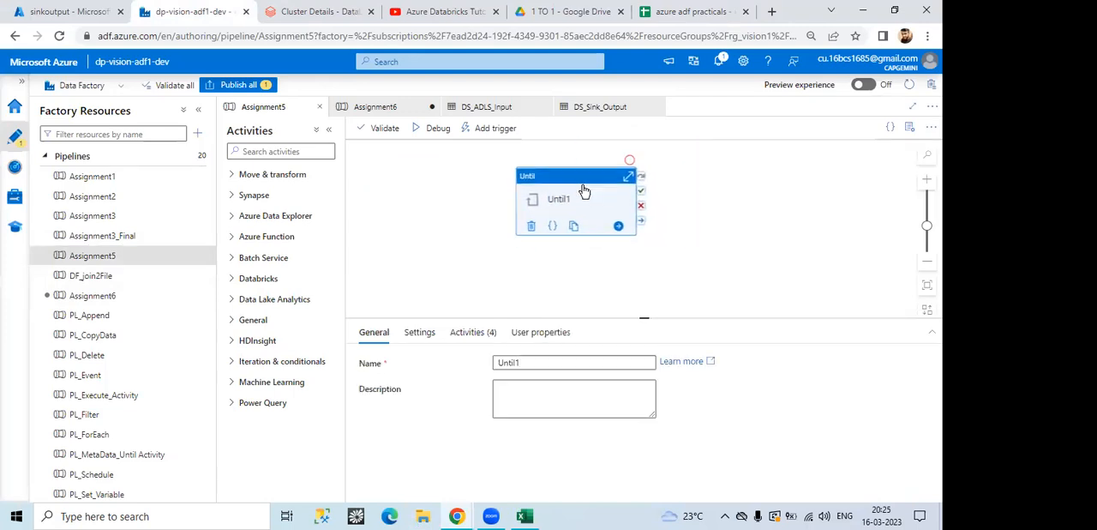
{"action": "left_click", "coordinate": [442, 214]}
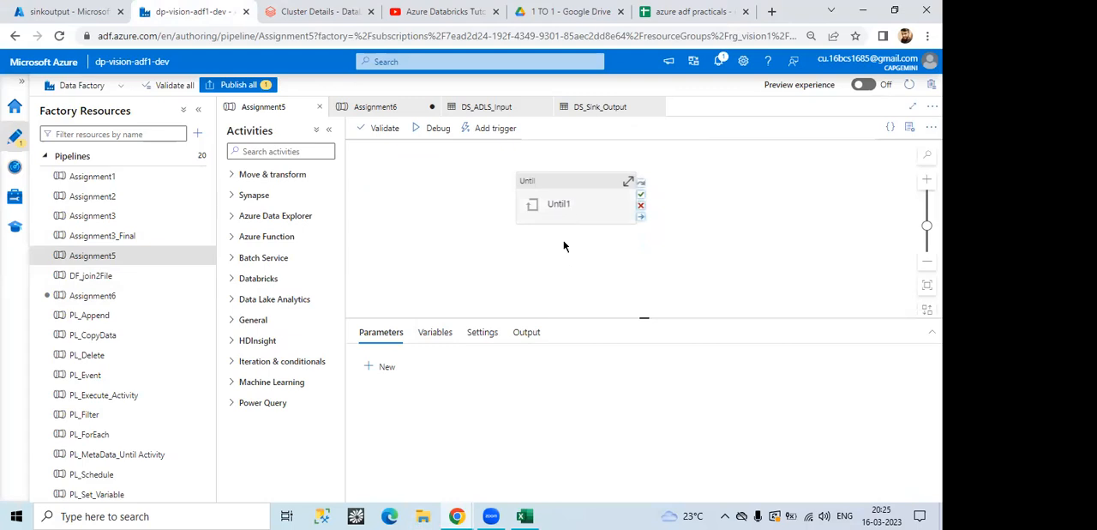
Step: Switch back to sheetproblem.xlsx in Excel and compare the columns of Sheet1 and Sheet2
{"action": "left_click", "coordinate": [524, 515]}
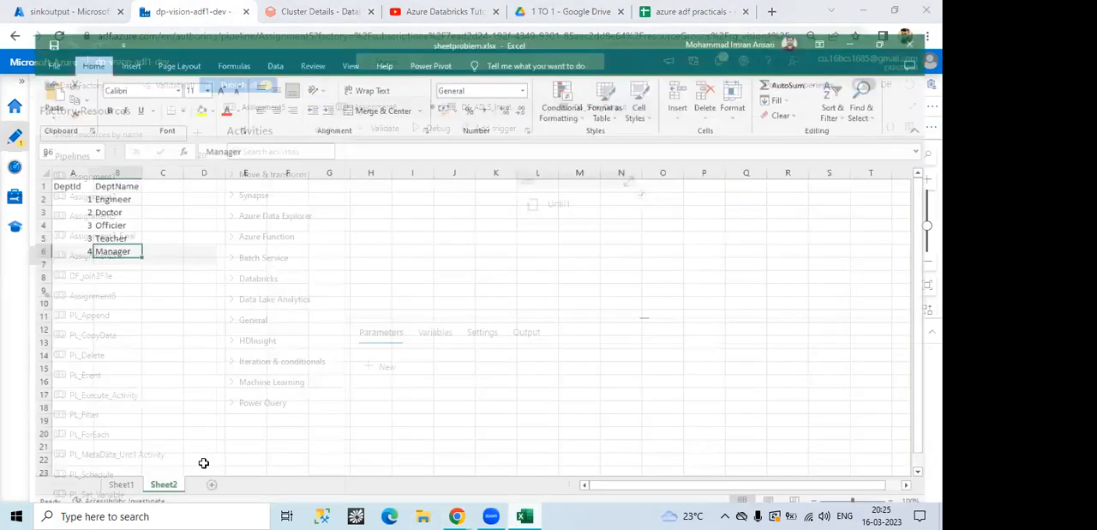
{"action": "left_click", "coordinate": [91, 477]}
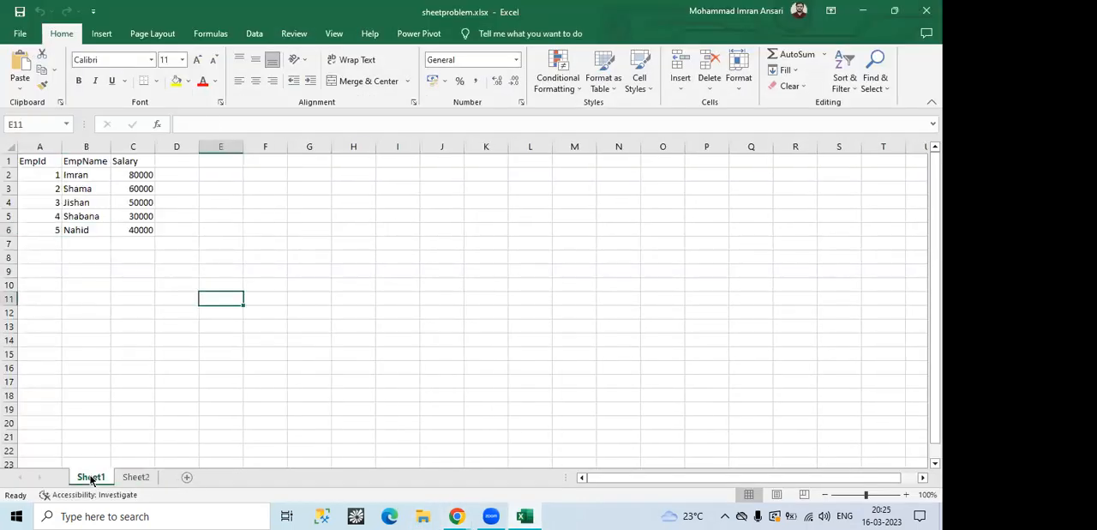
{"action": "left_click", "coordinate": [137, 478]}
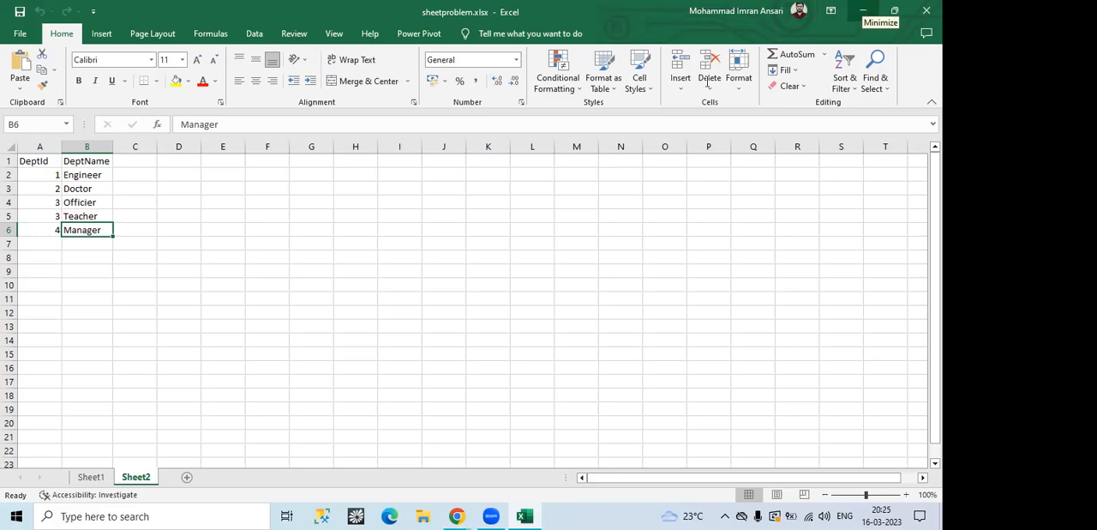
{"action": "left_click", "coordinate": [96, 479]}
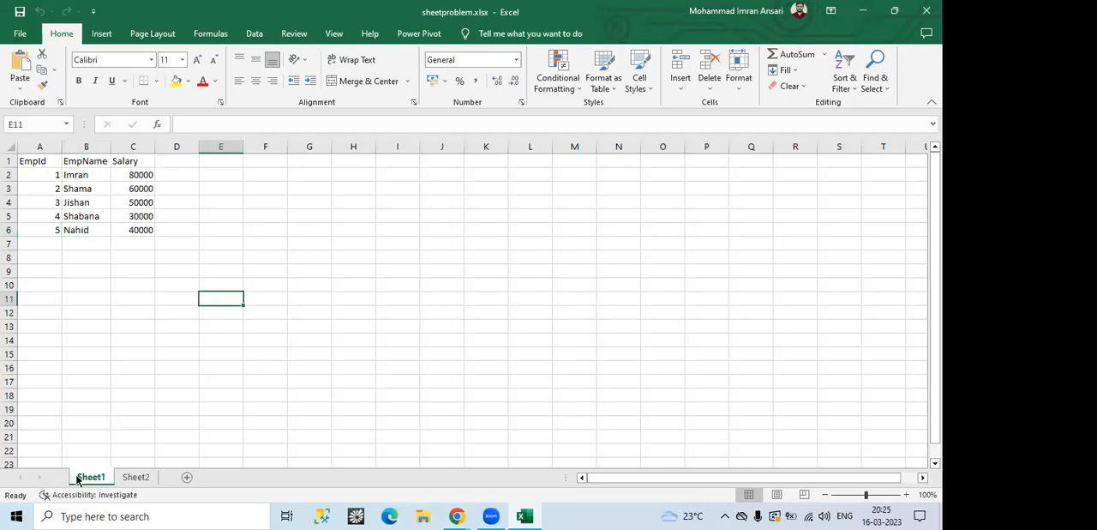
Step: Review the data on Sheet1 and Sheet2 once more, alternating between them, and minimize Excel to return to Data Factory
{"action": "left_click", "coordinate": [436, 239]}
{"action": "left_click", "coordinate": [480, 210]}
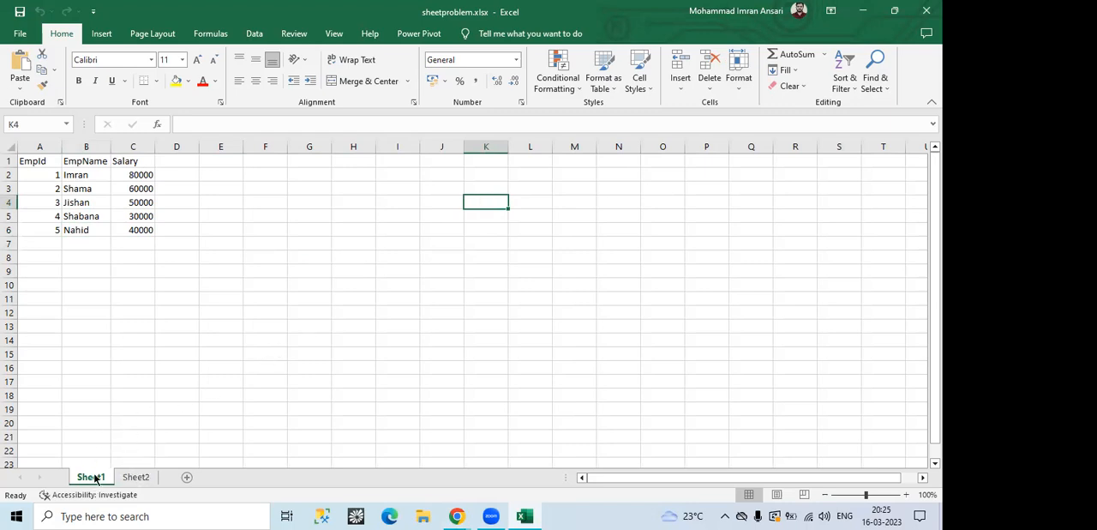
{"action": "left_click", "coordinate": [137, 477]}
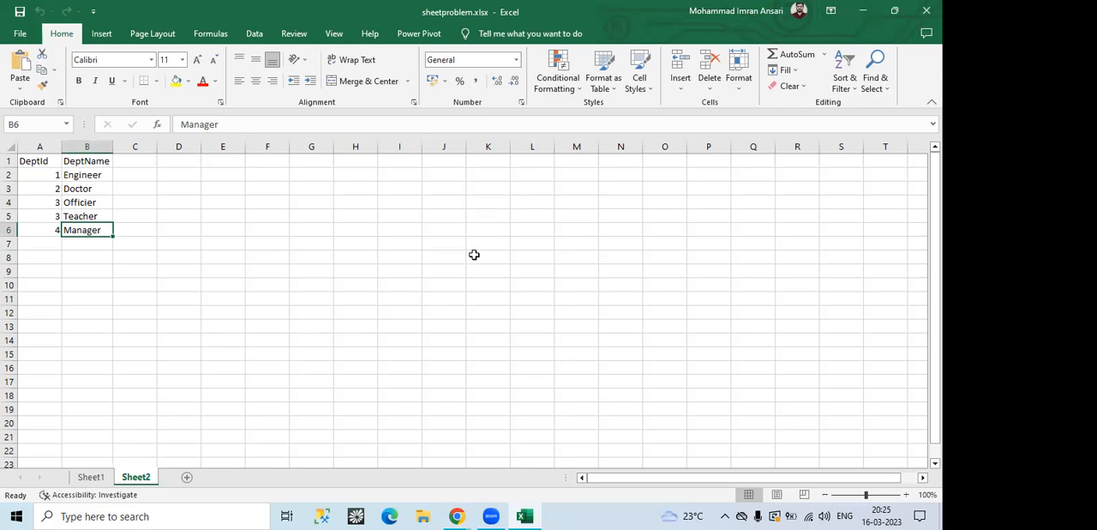
{"action": "left_click", "coordinate": [91, 478]}
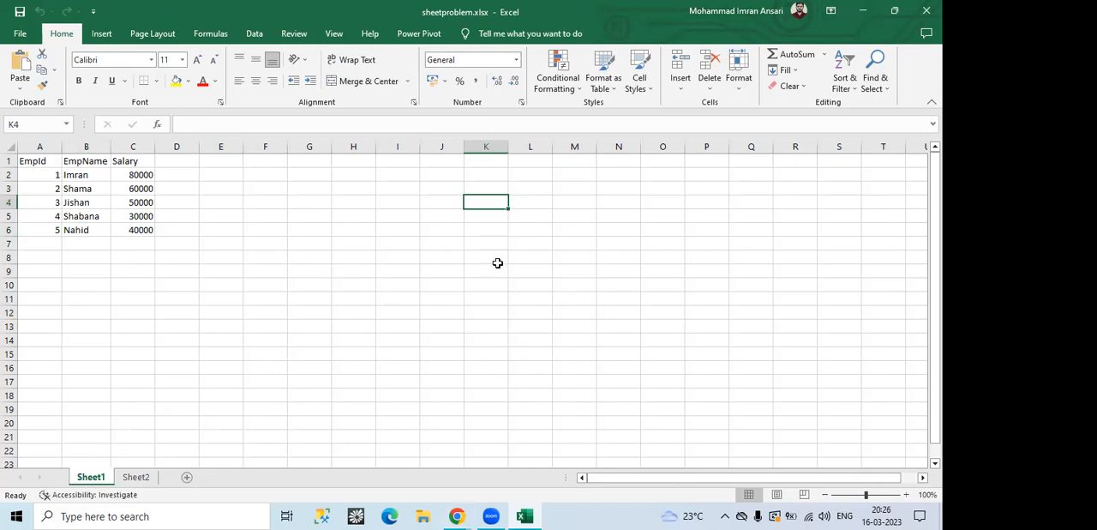
{"action": "left_click", "coordinate": [133, 477]}
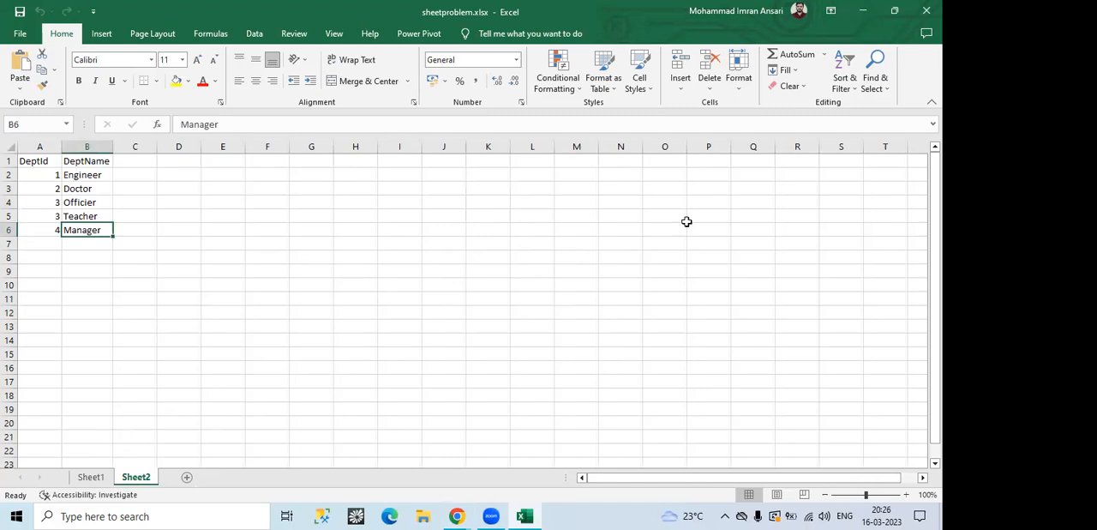
{"action": "left_click", "coordinate": [863, 11]}
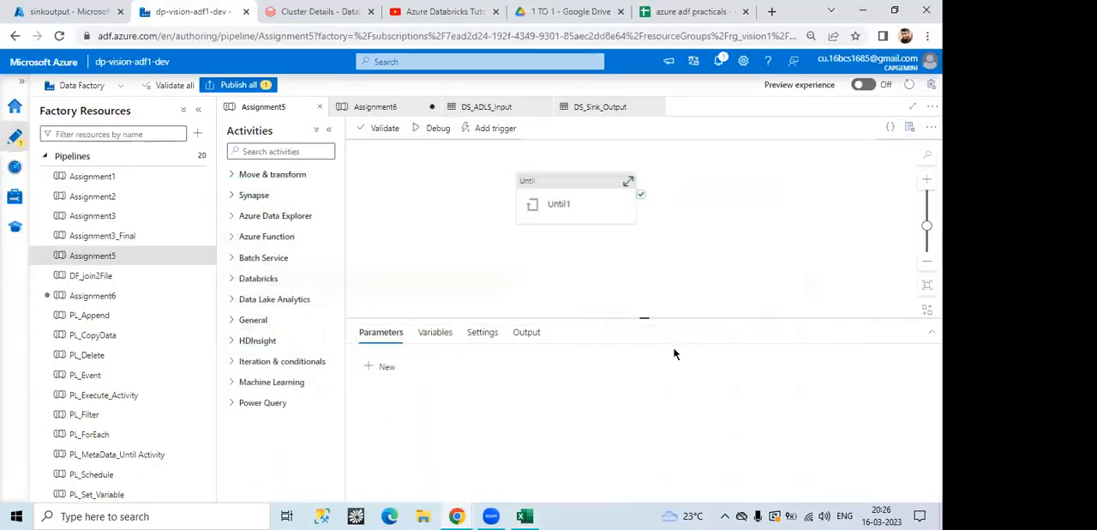
Step: Examine the Assignment5 pipeline variables Counter, IsError and TempCounter, including their types and default values
{"action": "left_click", "coordinate": [431, 332]}
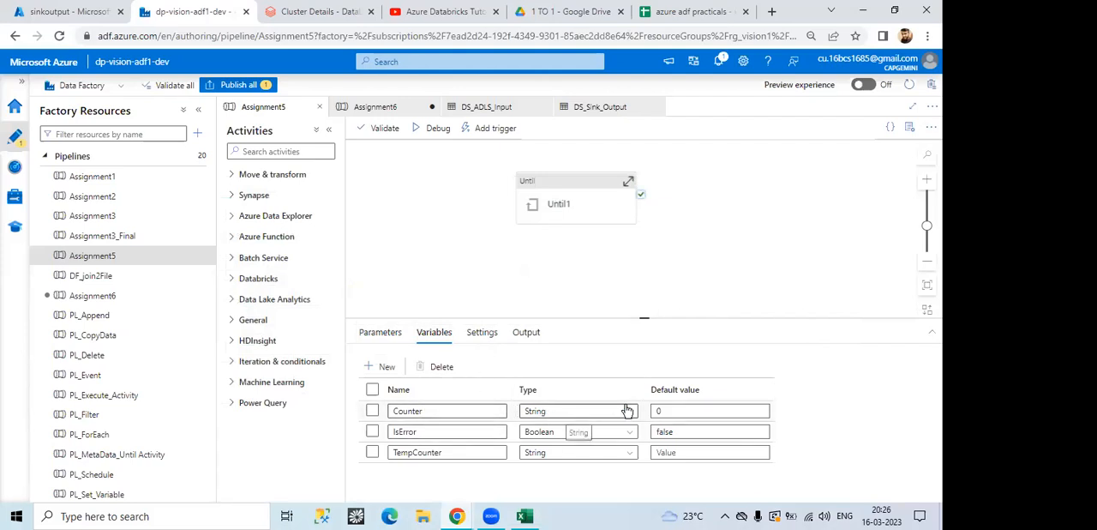
{"action": "left_click", "coordinate": [672, 410]}
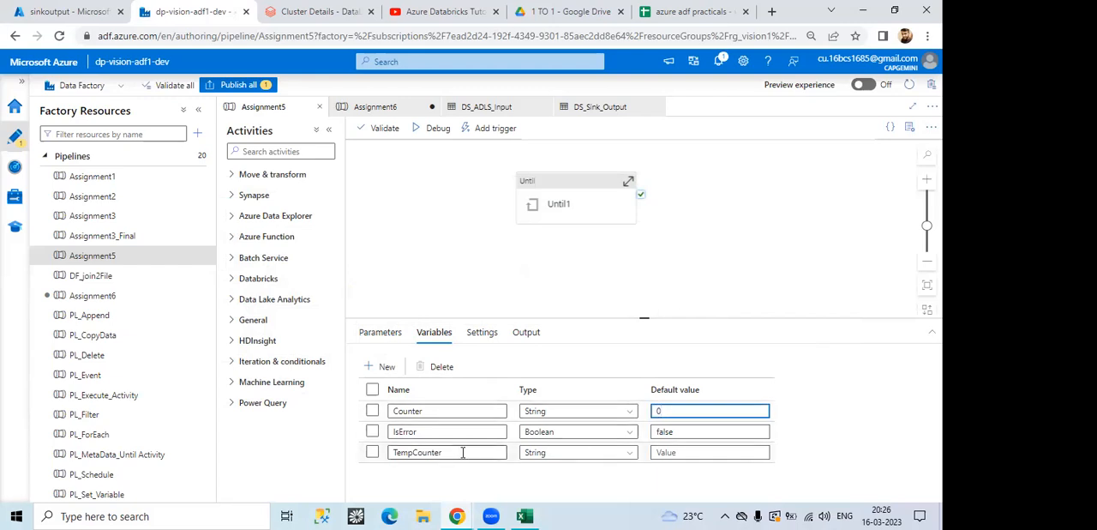
{"action": "left_click_drag", "start_coordinate": [455, 452], "coordinate": [390, 451]}
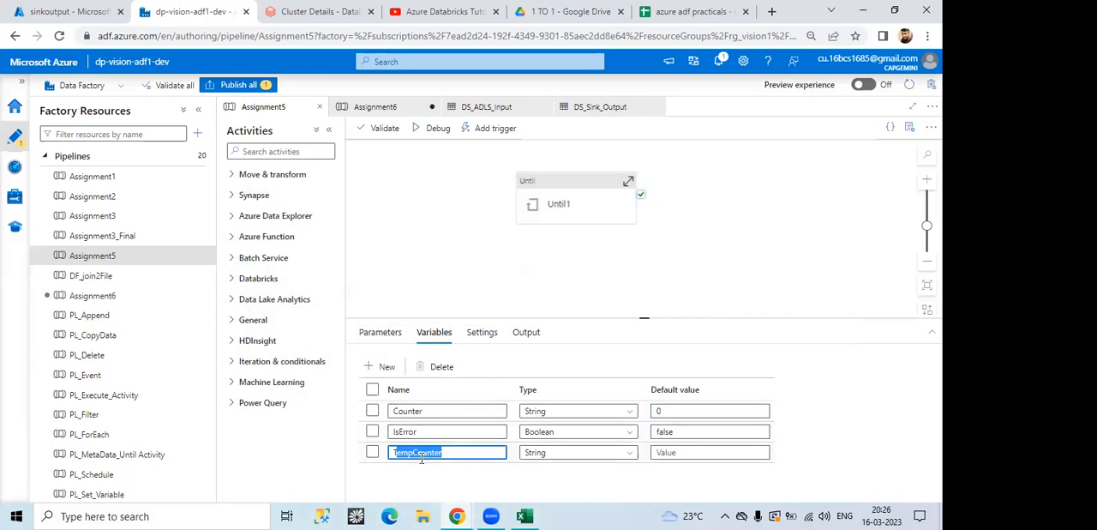
{"action": "left_click", "coordinate": [453, 408]}
{"action": "left_click_drag", "start_coordinate": [443, 408], "coordinate": [391, 410]}
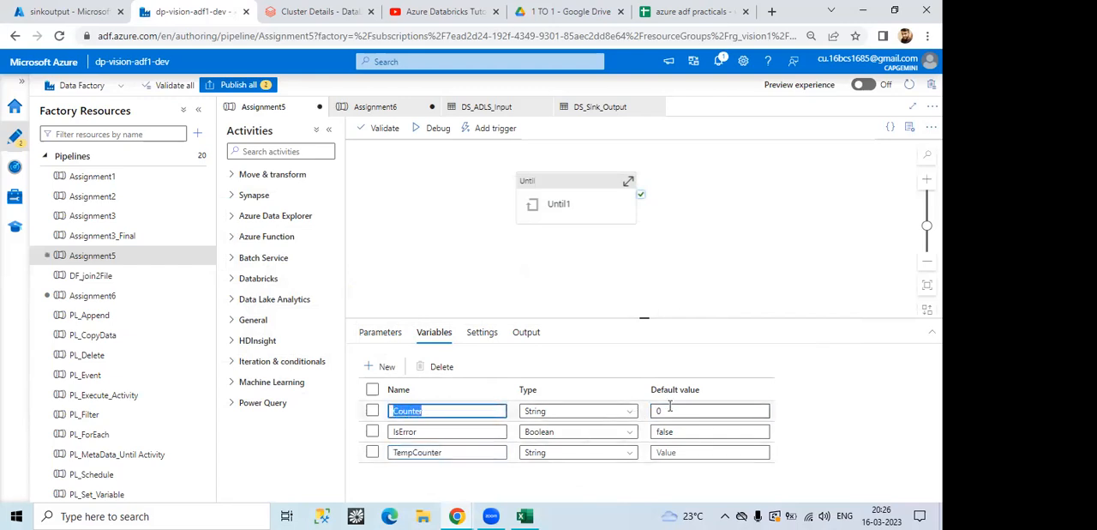
{"action": "left_click", "coordinate": [444, 454]}
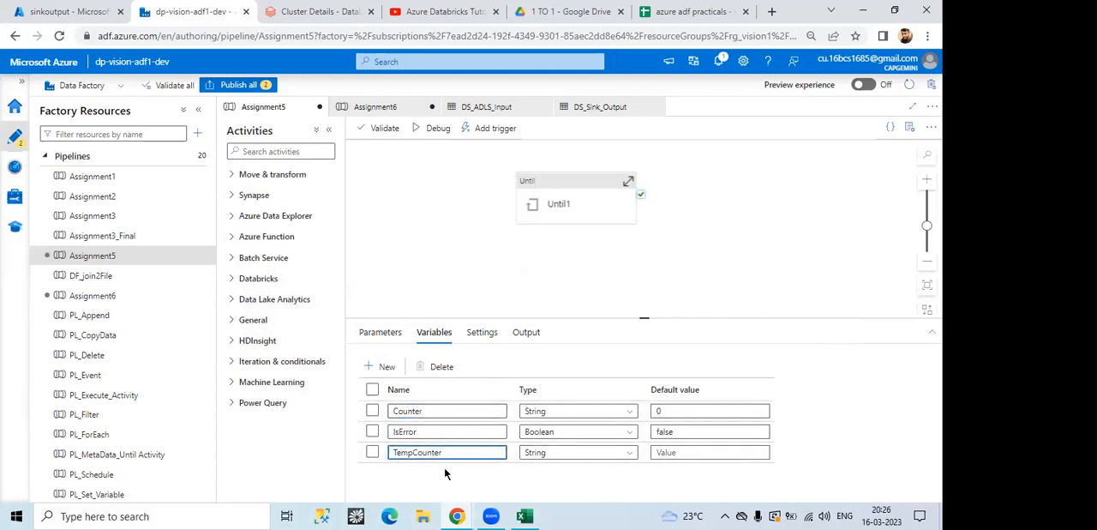
{"action": "left_click_drag", "start_coordinate": [439, 411], "coordinate": [398, 407]}
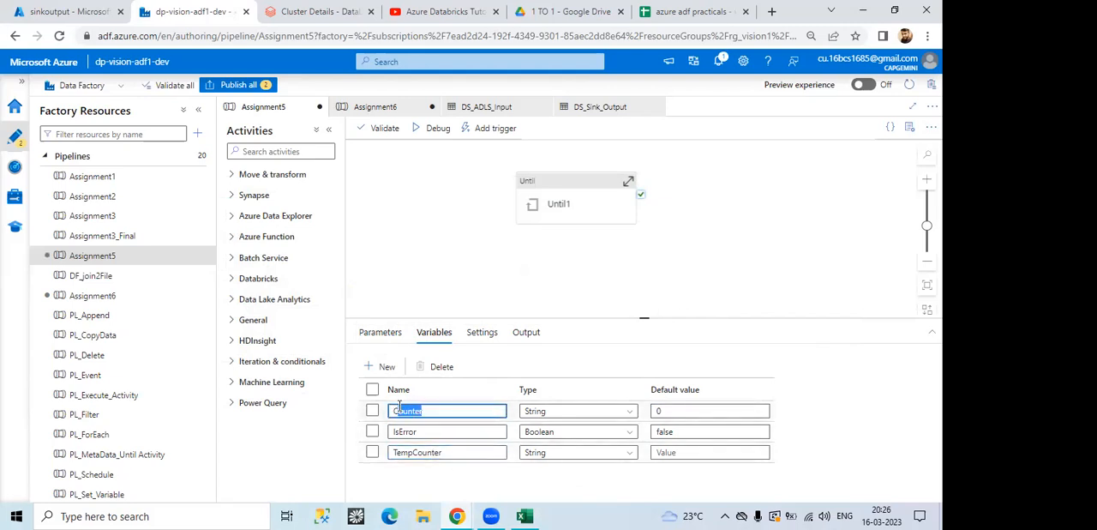
{"action": "left_click", "coordinate": [417, 431]}
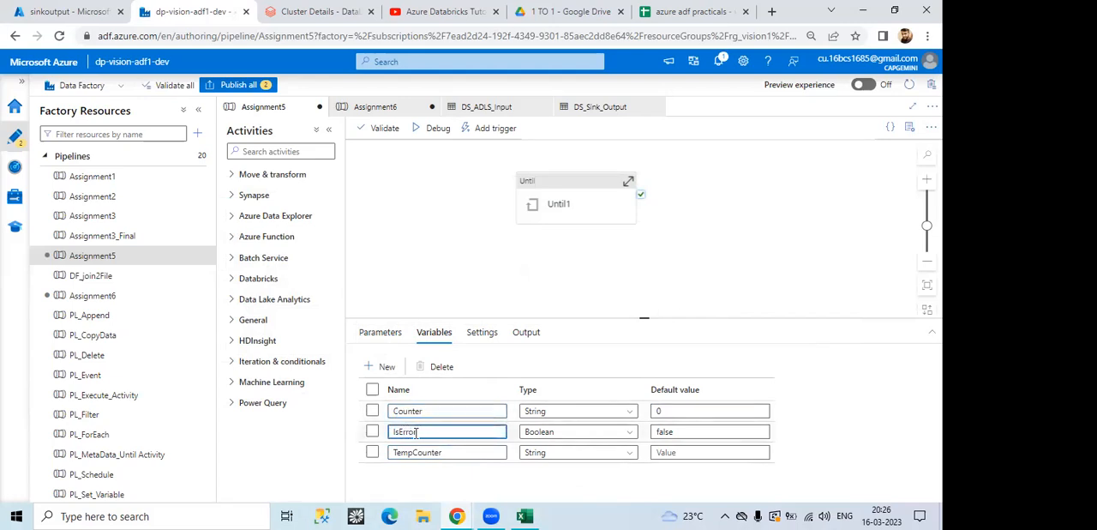
Step: Check the Until1 activity and the default value of the IsError variable in the pipeline
{"action": "left_click", "coordinate": [562, 209]}
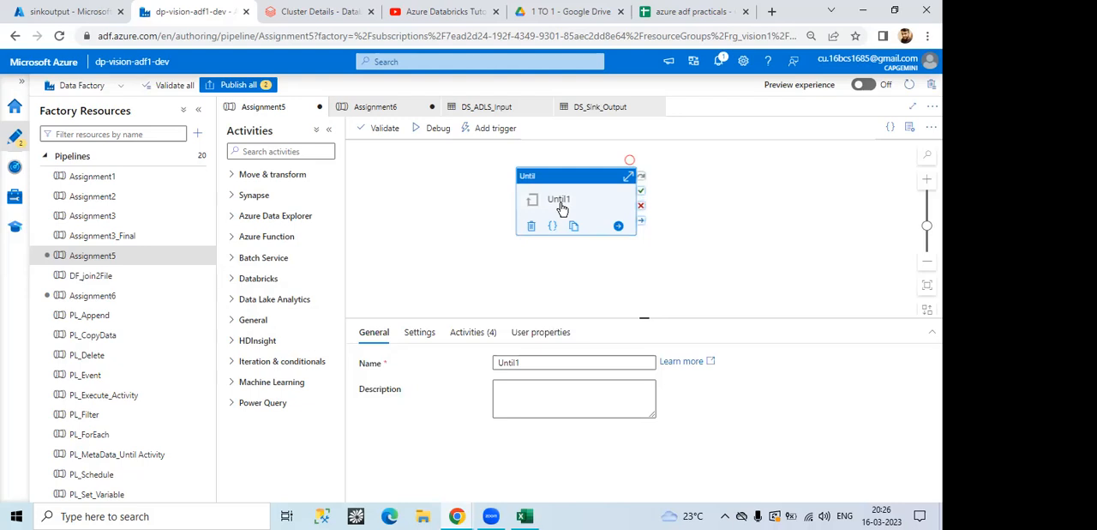
{"action": "left_click", "coordinate": [478, 304]}
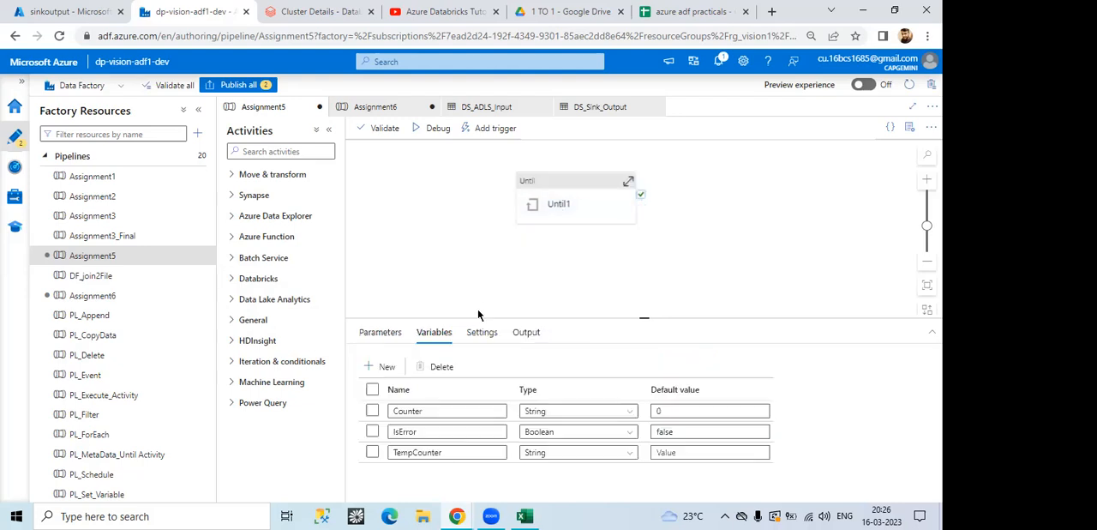
{"action": "left_click_drag", "start_coordinate": [676, 431], "coordinate": [659, 432]}
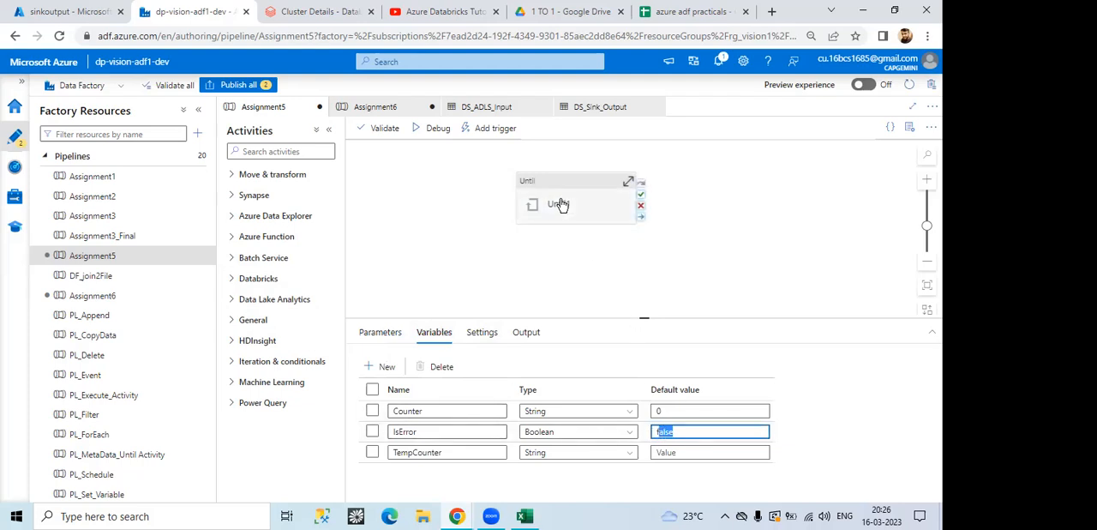
{"action": "left_click", "coordinate": [436, 437]}
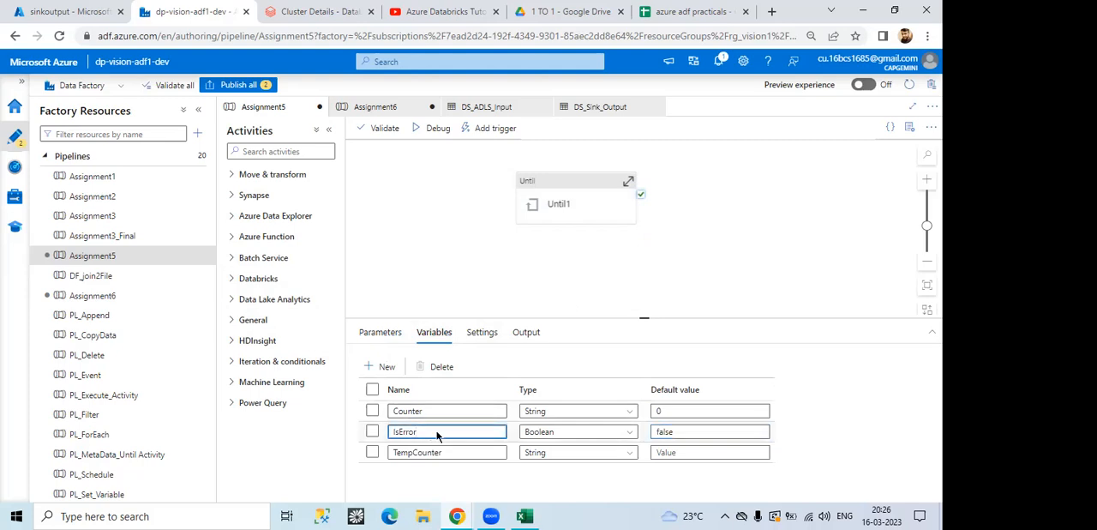
Step: Reposition the Until1 activity on the canvas, inspect the activities inside it and return to the Assignment5 level
{"action": "left_click", "coordinate": [552, 210]}
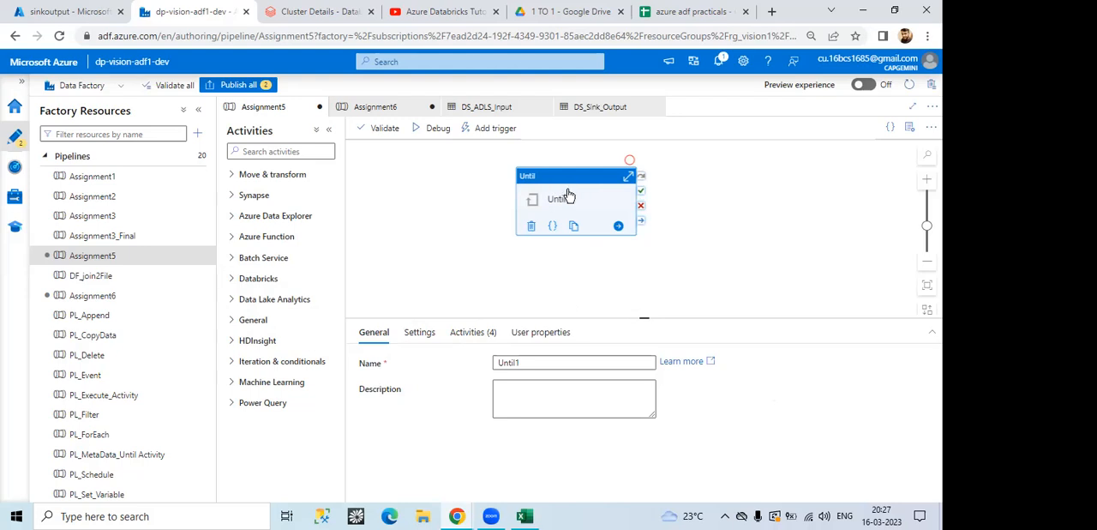
{"action": "left_click_drag", "start_coordinate": [562, 180], "coordinate": [512, 179]}
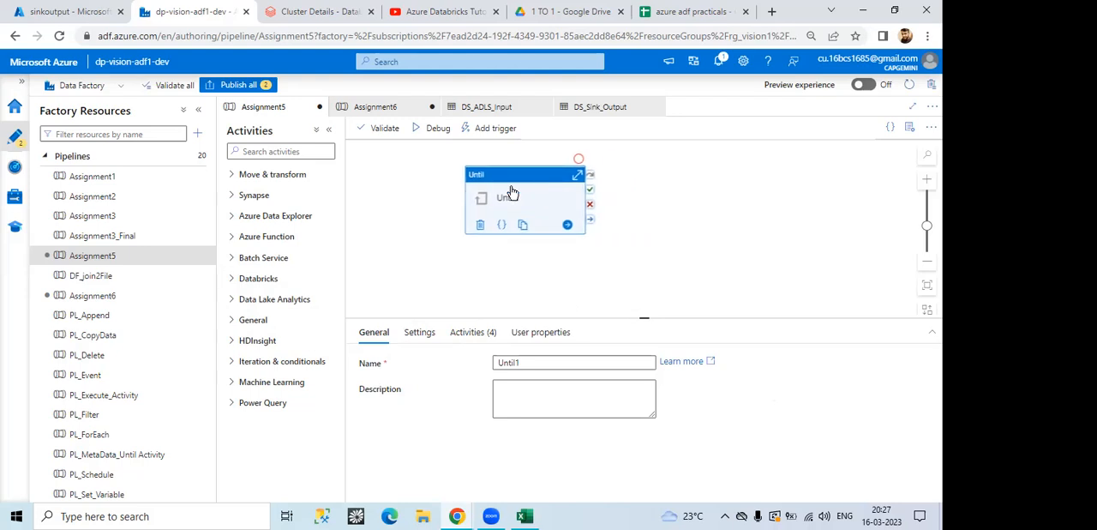
{"action": "double_click", "coordinate": [512, 190]}
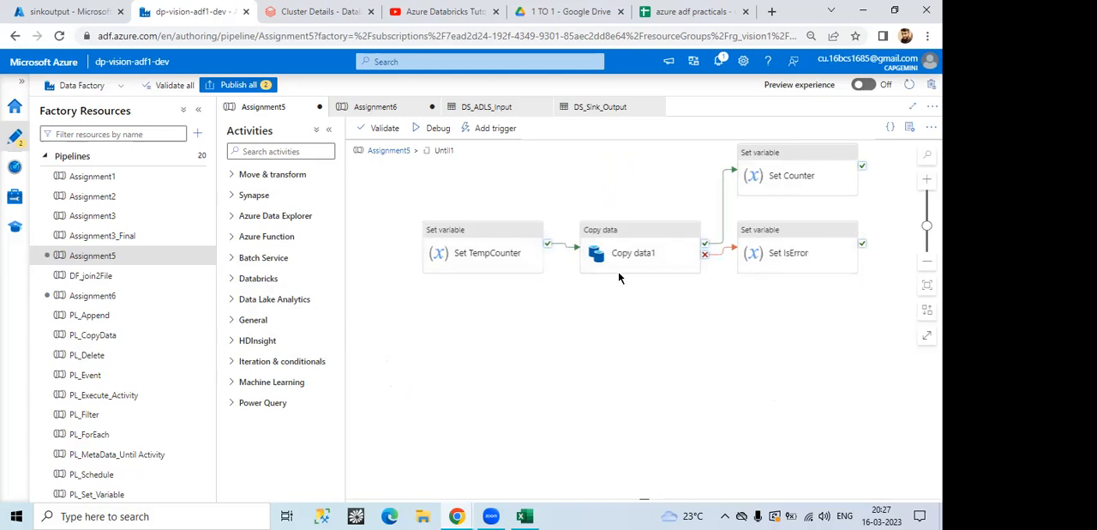
{"action": "left_click", "coordinate": [388, 153]}
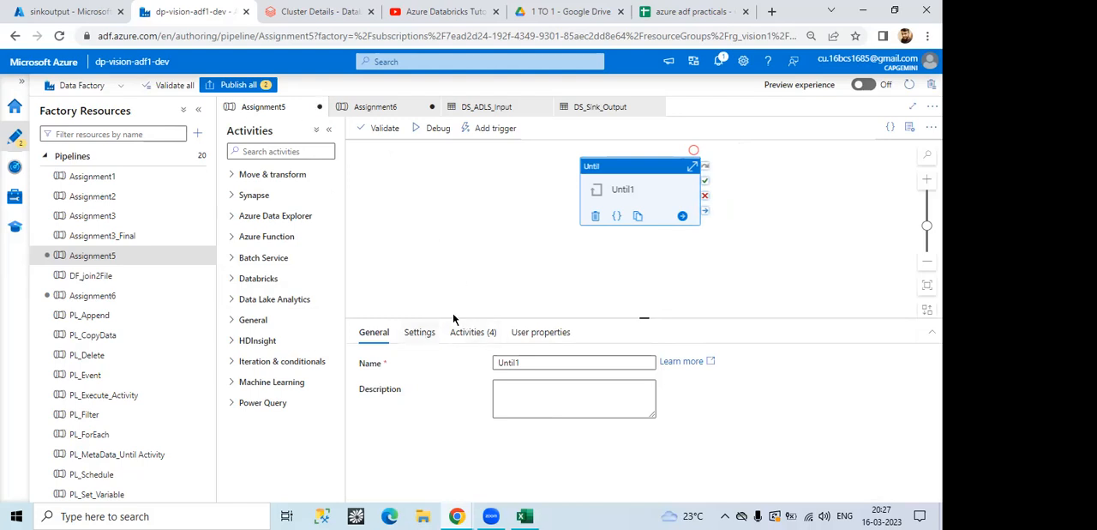
Step: Examine Until1's loop expression alongside the pipeline variables, view it in the expression builder and close the builder
{"action": "left_click", "coordinate": [421, 331]}
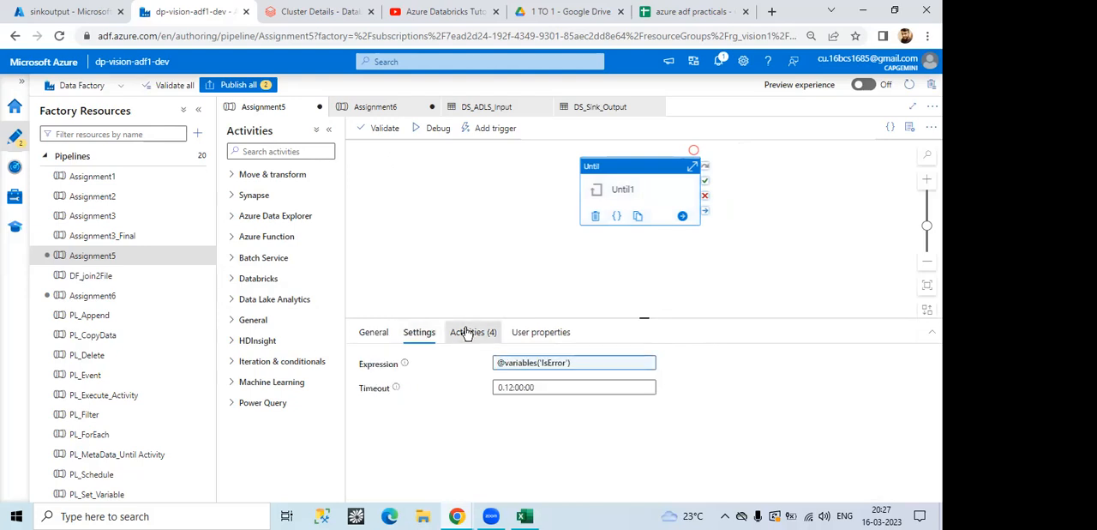
{"action": "left_click", "coordinate": [467, 332]}
{"action": "left_click", "coordinate": [419, 333]}
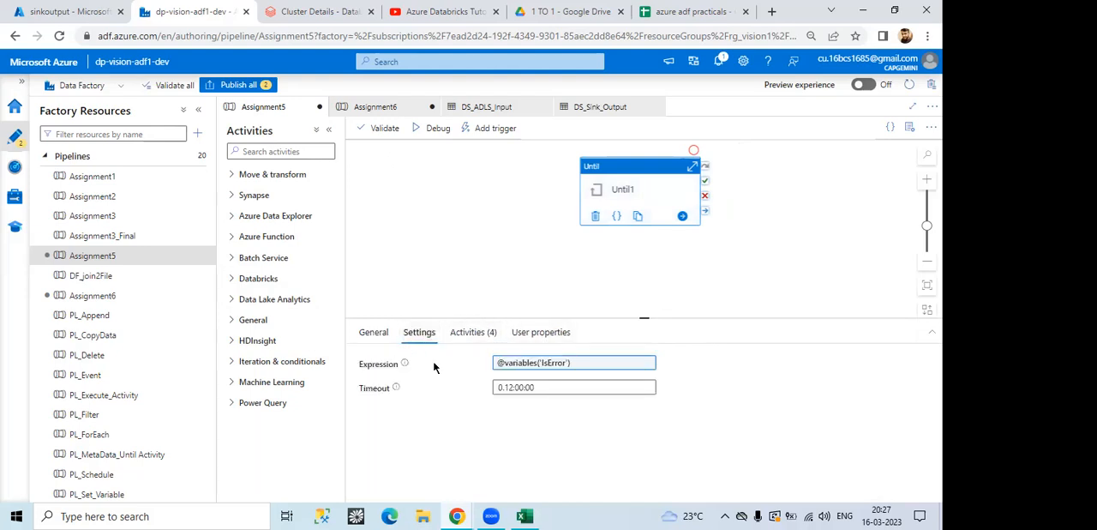
{"action": "left_click", "coordinate": [486, 282]}
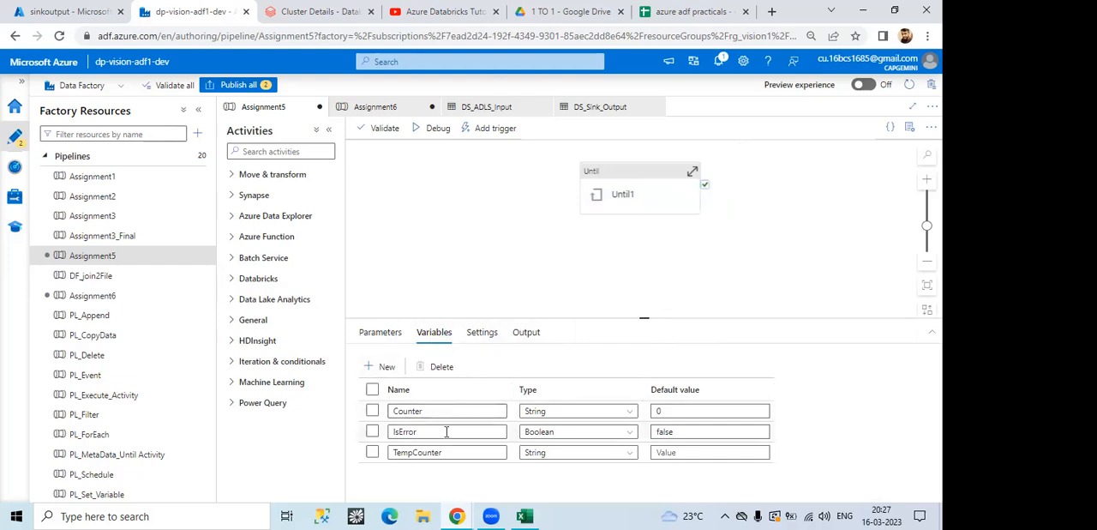
{"action": "left_click", "coordinate": [600, 192]}
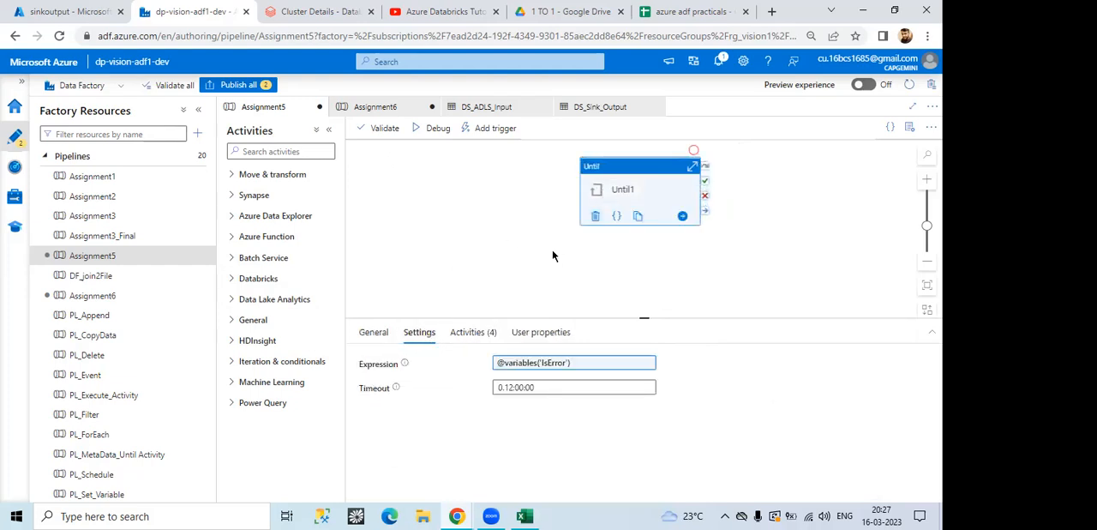
{"action": "left_click", "coordinate": [572, 369]}
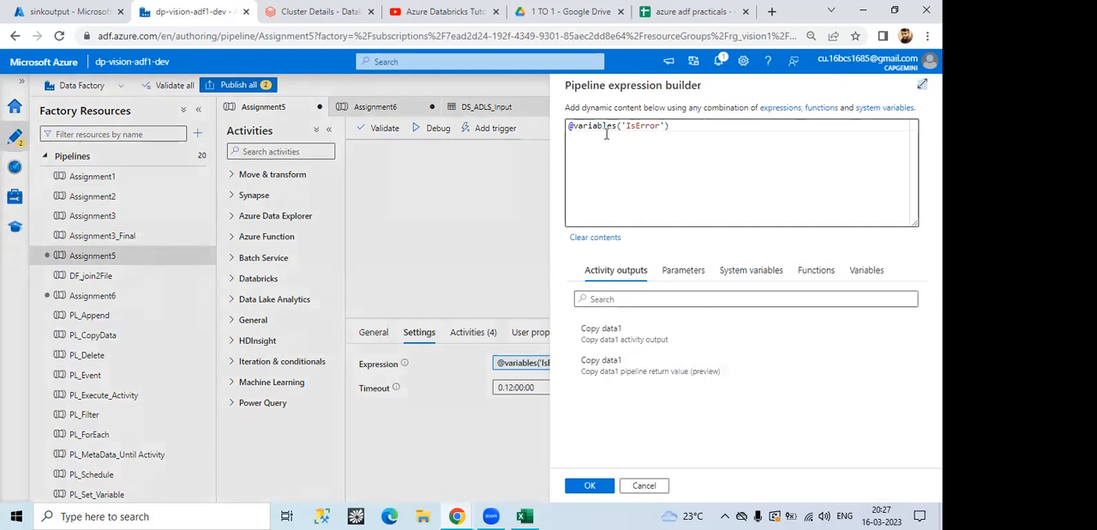
{"action": "left_click", "coordinate": [623, 484]}
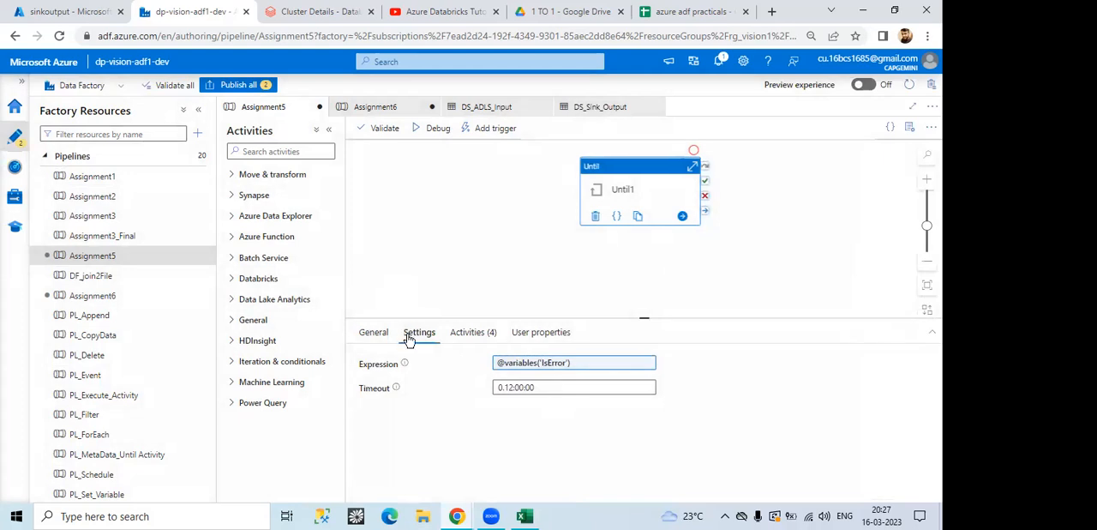
Step: Recheck the pipeline variables and Until1's loop condition, and inspect its inner Set variable and Copy data activities
{"action": "left_click", "coordinate": [428, 264]}
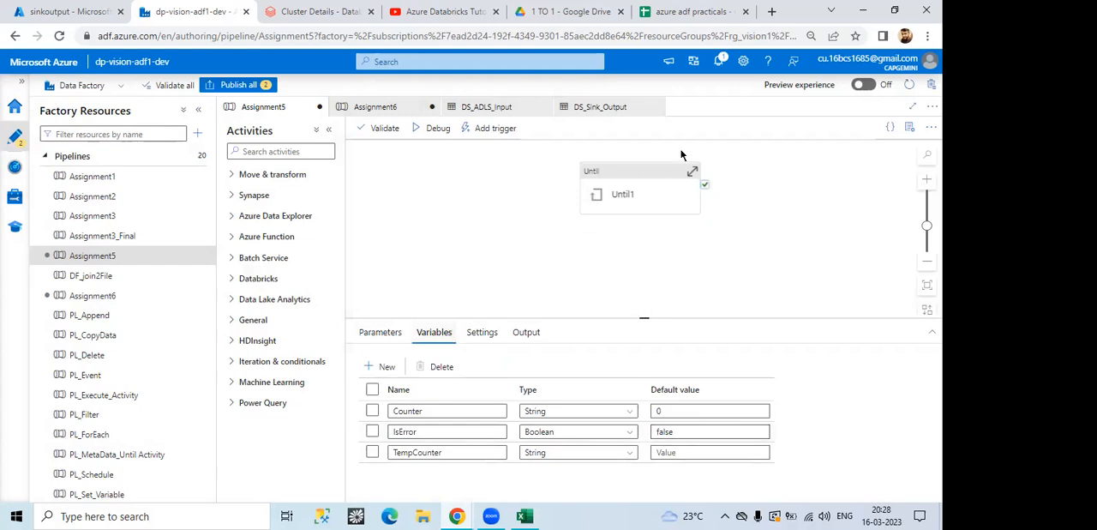
{"action": "left_click", "coordinate": [642, 192]}
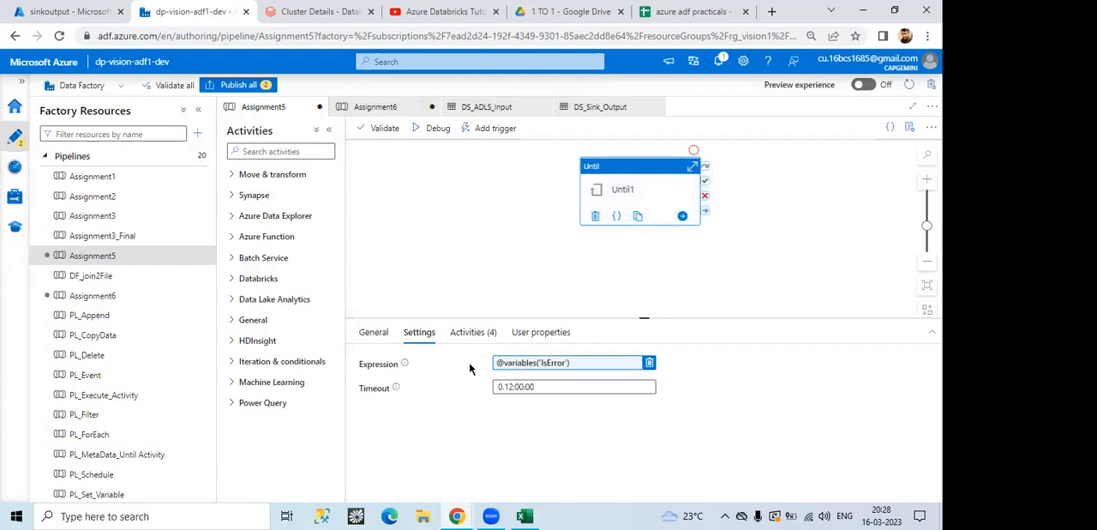
{"action": "double_click", "coordinate": [613, 178]}
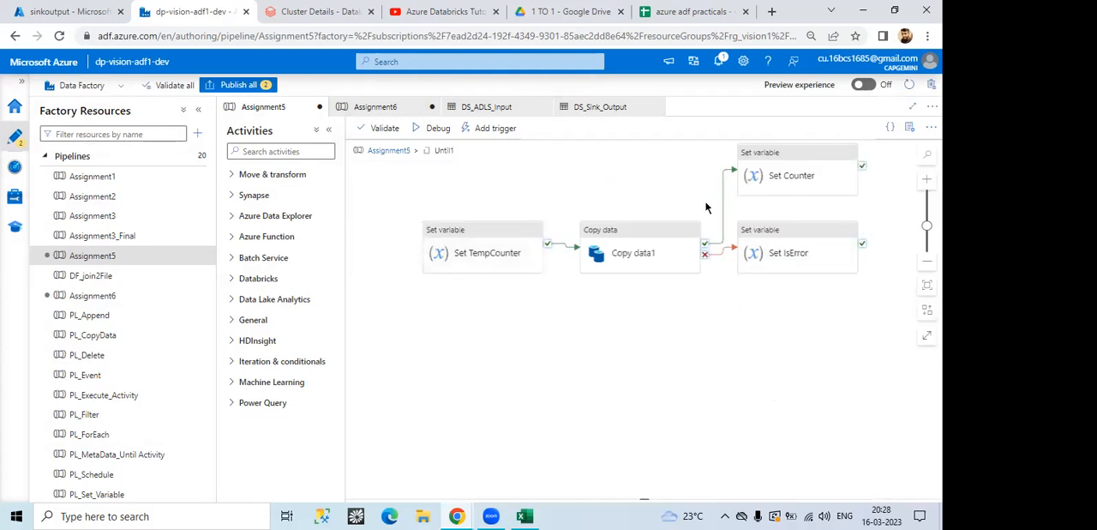
{"action": "left_click", "coordinate": [386, 151]}
{"action": "left_click", "coordinate": [650, 184]}
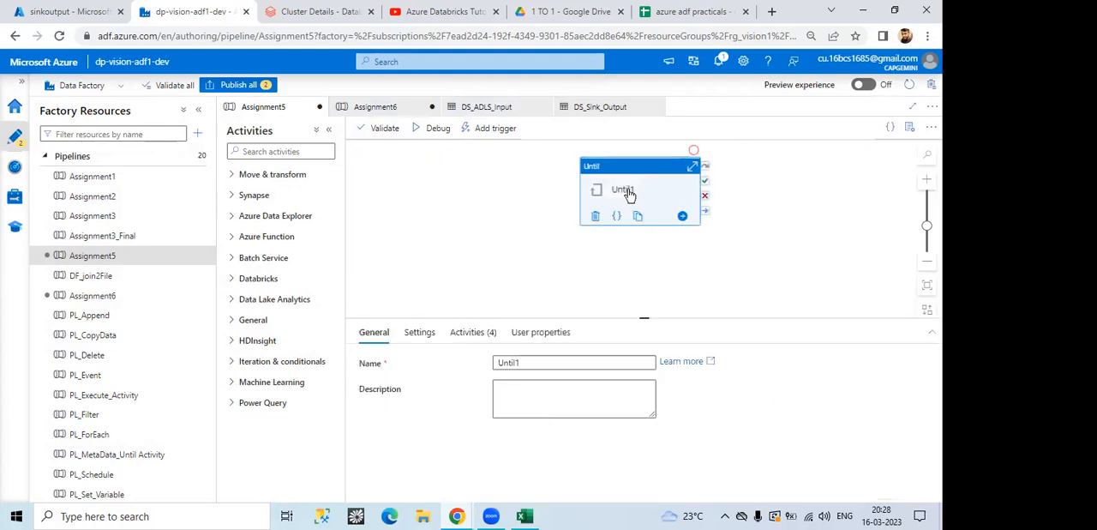
{"action": "double_click", "coordinate": [624, 188]}
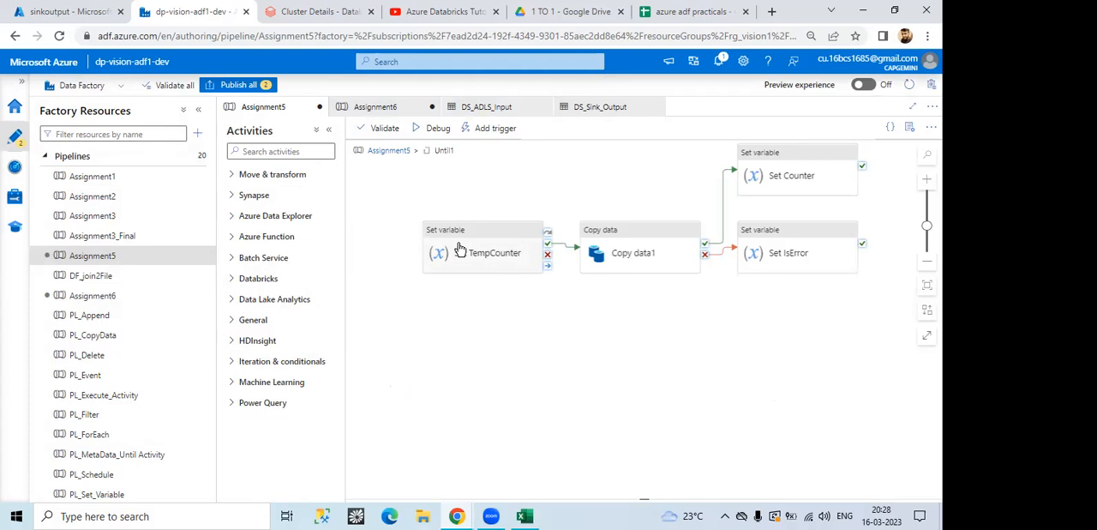
{"action": "left_click", "coordinate": [390, 150]}
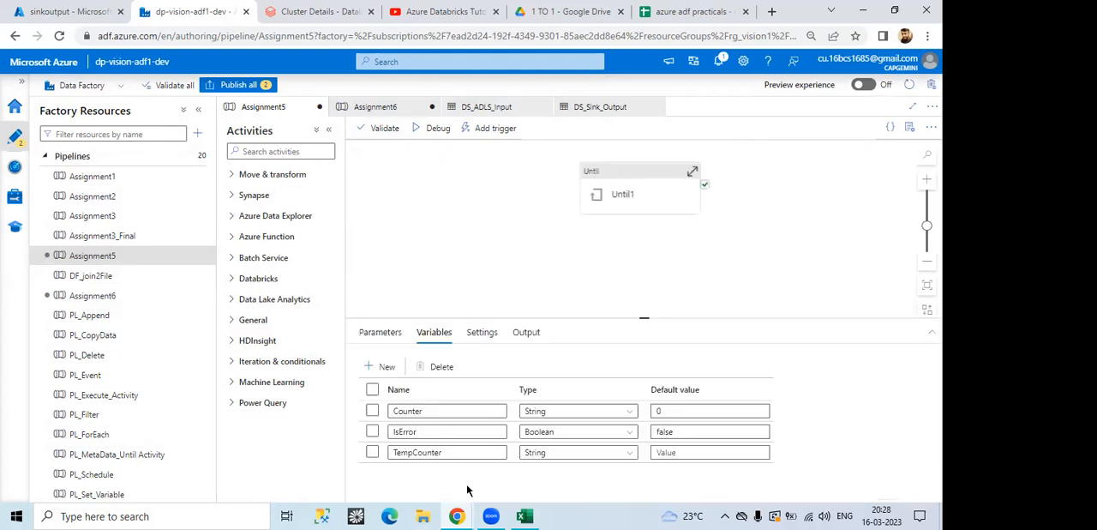
Step: Switch to sheetproblem.xlsx in Excel to view Sheet2, and return to the Data Factory window in Chrome
{"action": "left_click", "coordinate": [525, 516]}
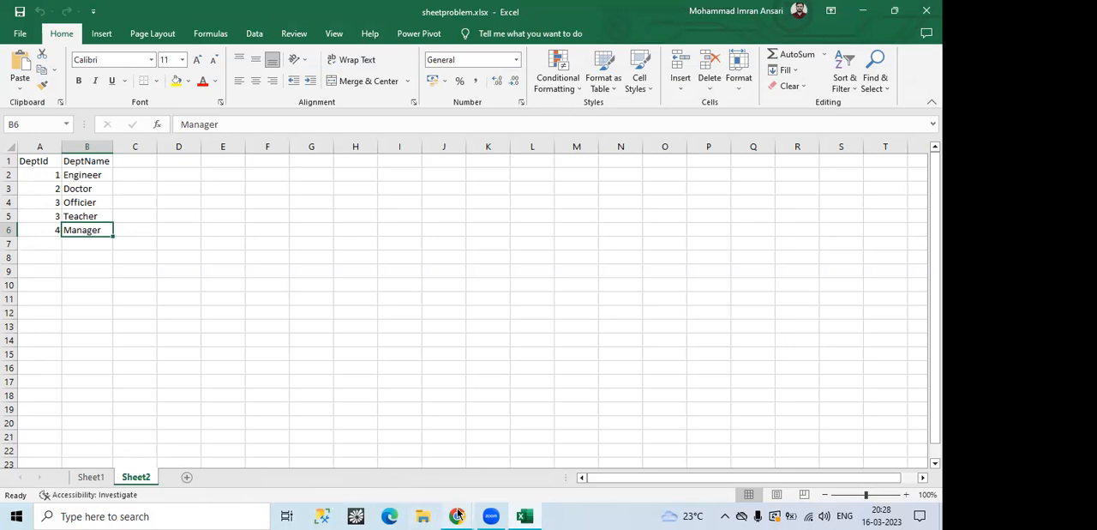
{"action": "mouse_move", "coordinate": [456, 516]}
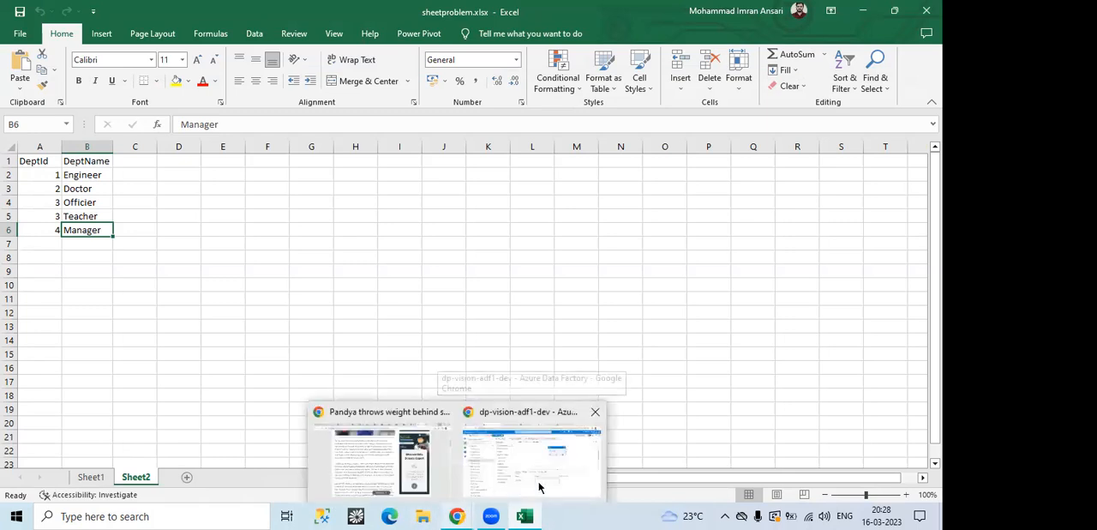
{"action": "left_click", "coordinate": [571, 496]}
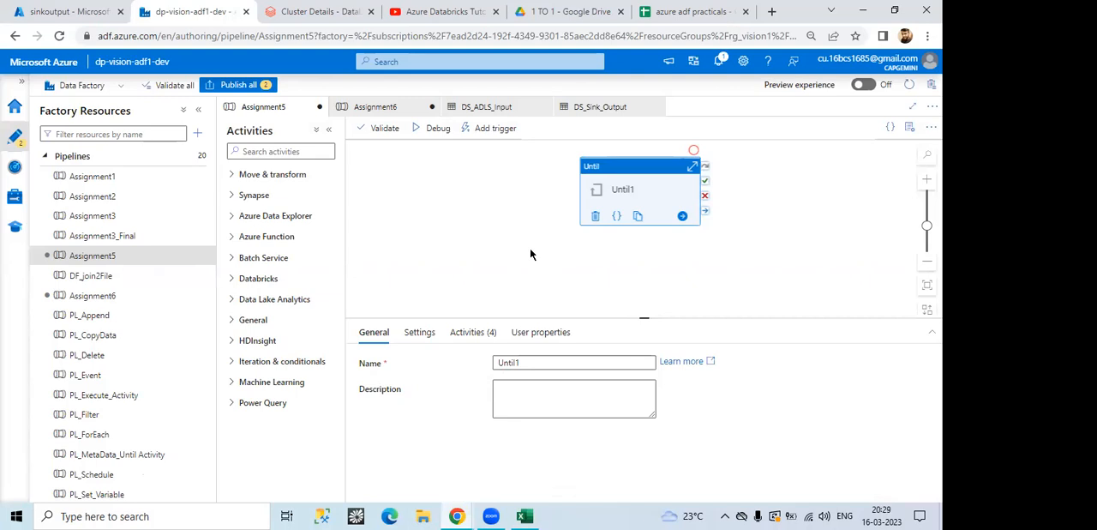
Step: Switch to sheetproblem.xlsx in Excel to view Sheet1, and return to the Data Factory window in Chrome
{"action": "left_click", "coordinate": [522, 515]}
{"action": "left_click", "coordinate": [91, 478]}
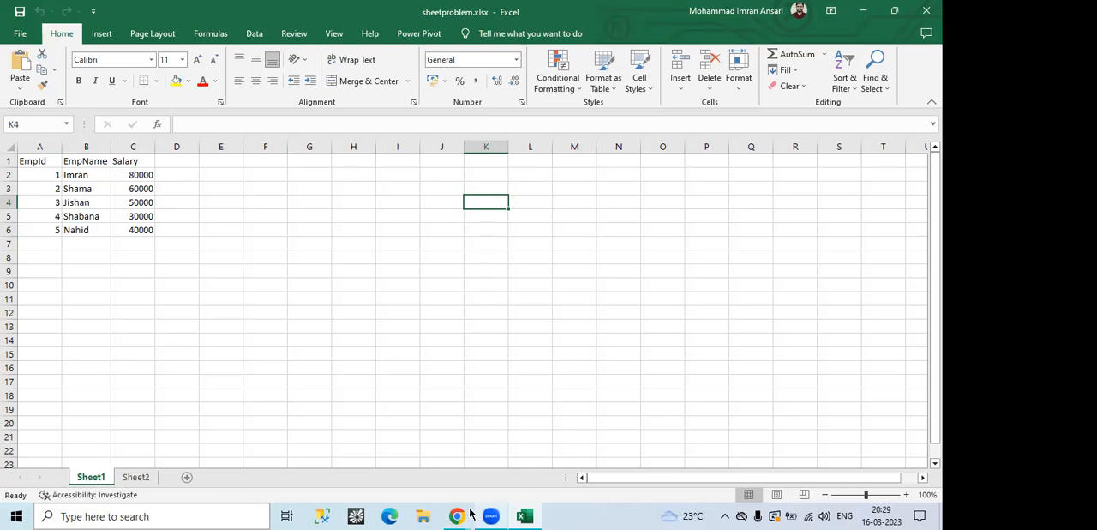
{"action": "mouse_move", "coordinate": [457, 514]}
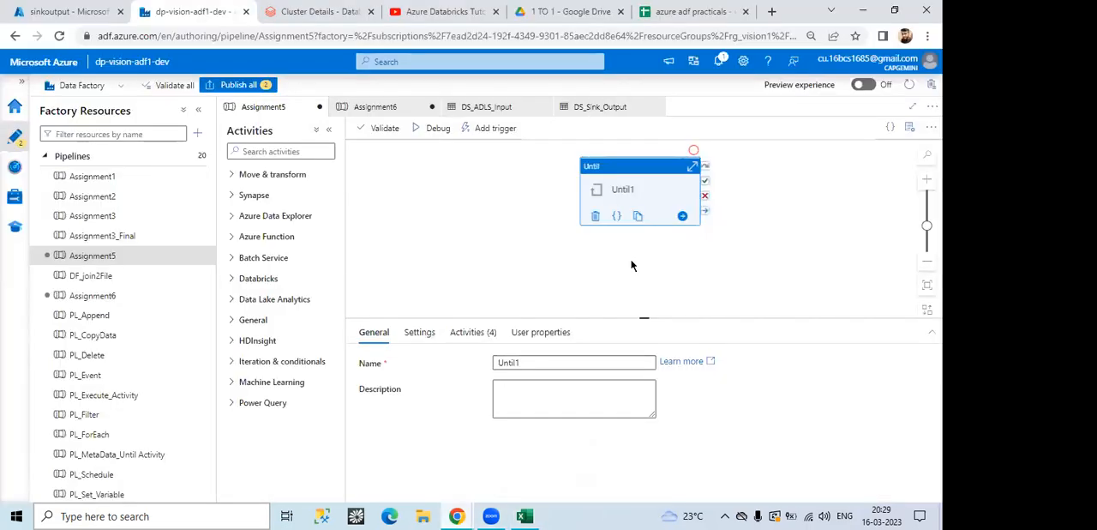
Step: Enter the Until1 loop and view the Set TempCounter activity's value in the expression builder
{"action": "double_click", "coordinate": [614, 187]}
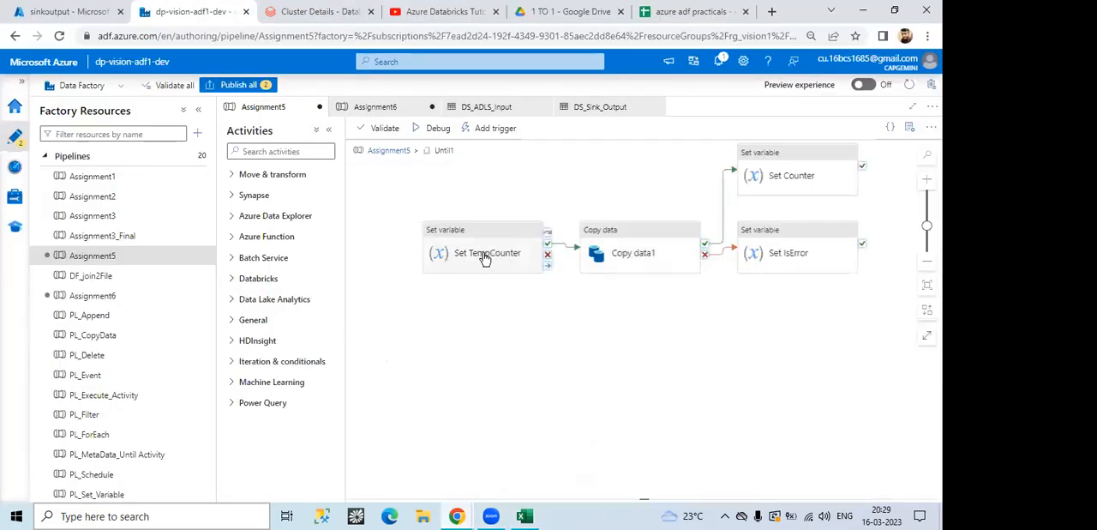
{"action": "left_click", "coordinate": [485, 256]}
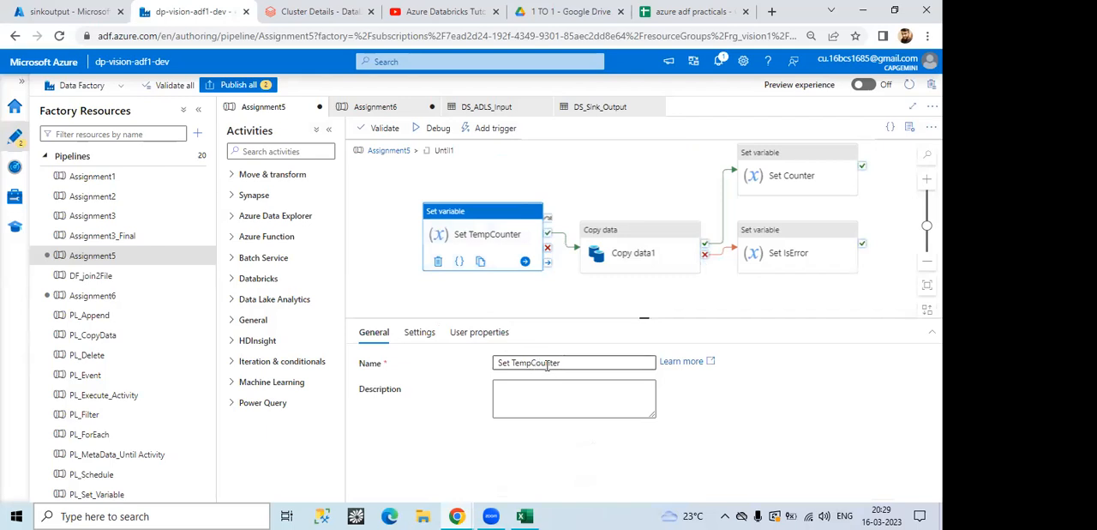
{"action": "left_click", "coordinate": [428, 334]}
{"action": "left_click", "coordinate": [549, 412]}
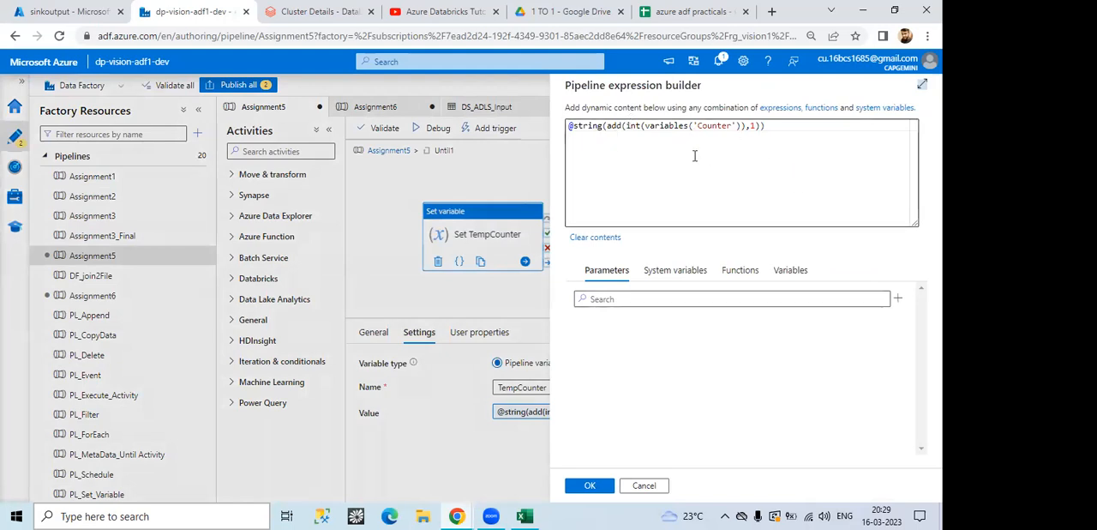
{"action": "left_click", "coordinate": [610, 127]}
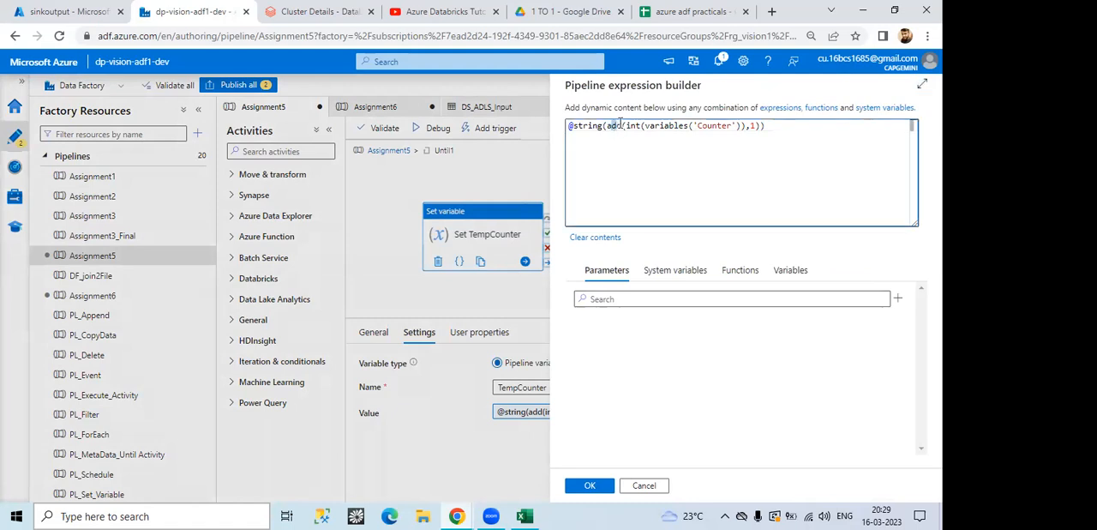
{"action": "key", "text": "ctrl+a"}
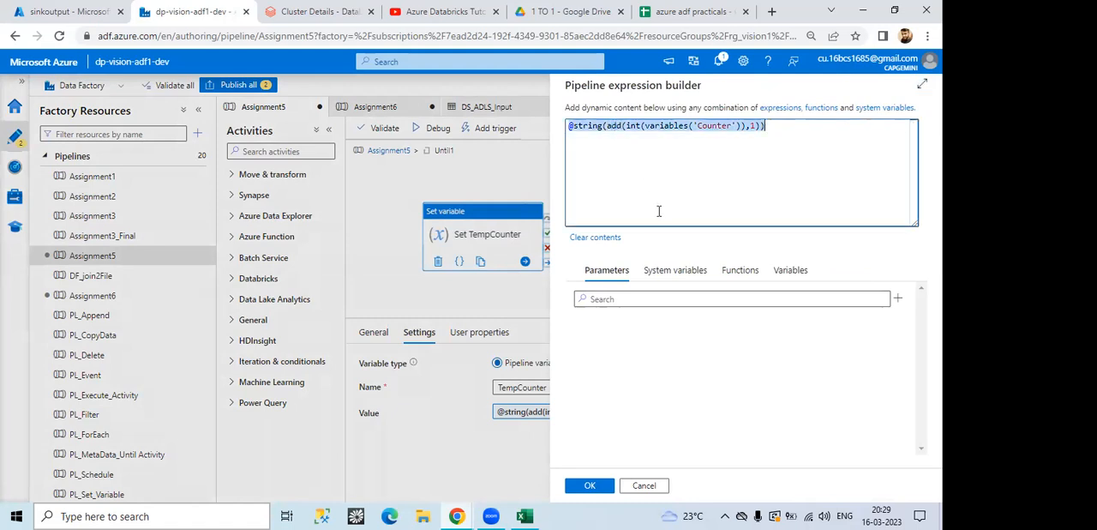
{"action": "key", "text": "BackSpace"}
{"action": "type", "text": "@add"}
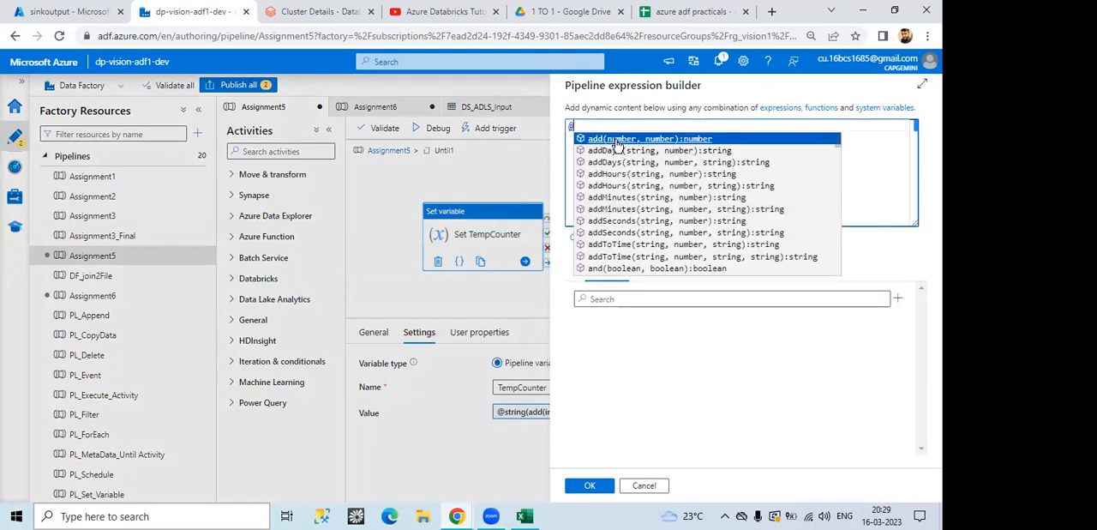
{"action": "left_click", "coordinate": [600, 145]}
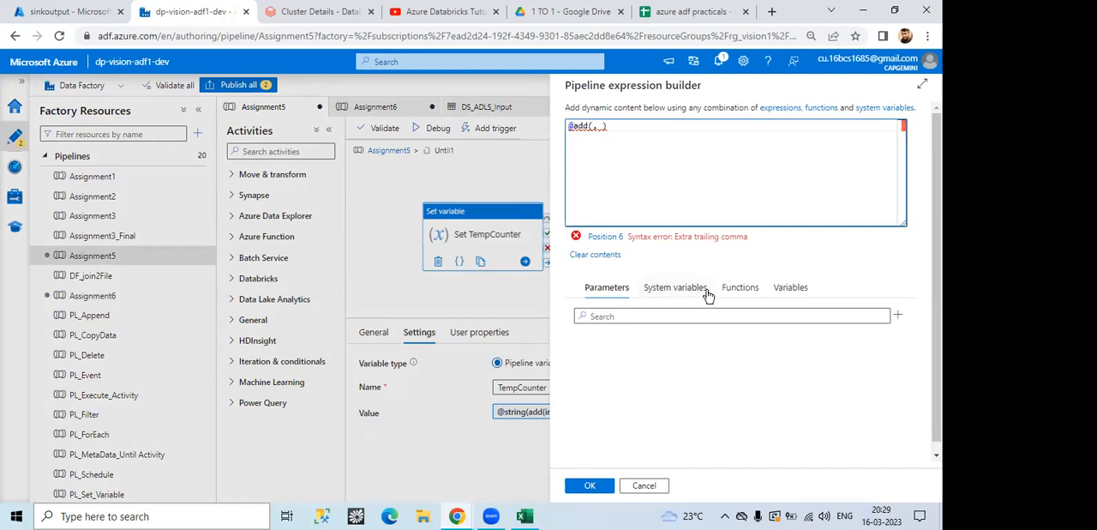
{"action": "left_click", "coordinate": [785, 287]}
{"action": "left_click", "coordinate": [629, 345]}
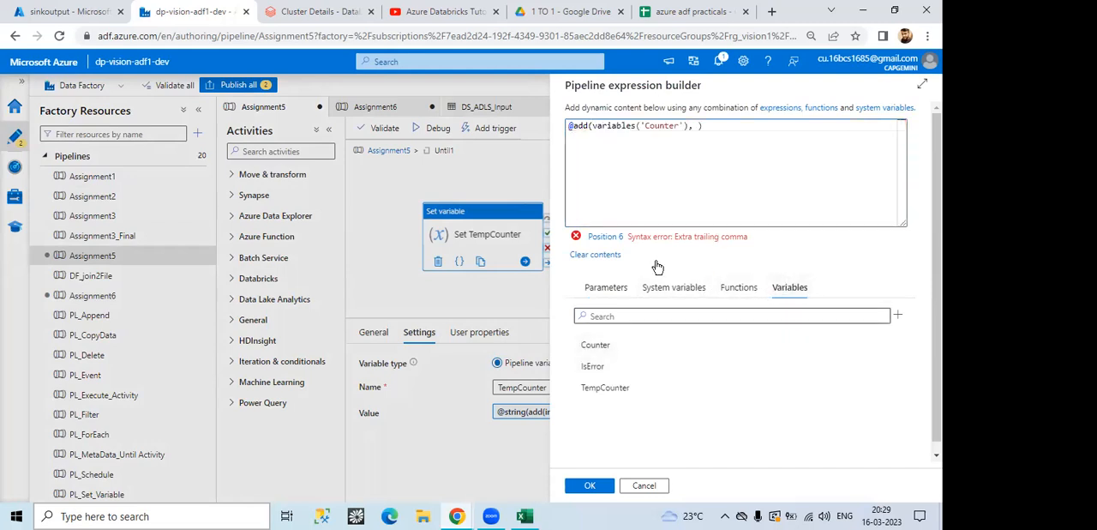
{"action": "left_click", "coordinate": [699, 127]}
{"action": "type", "text": "1"}
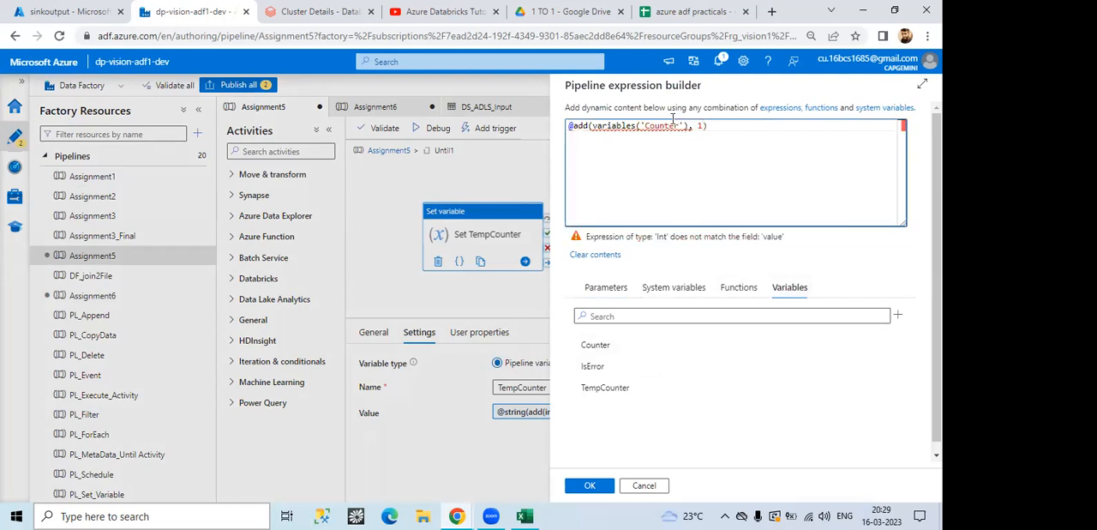
Step: Highlight the variables('Counter') argument, check sheetproblem.xlsx in Excel, and return to the expression builder in Chrome
{"action": "left_click_drag", "start_coordinate": [591, 126], "coordinate": [683, 126]}
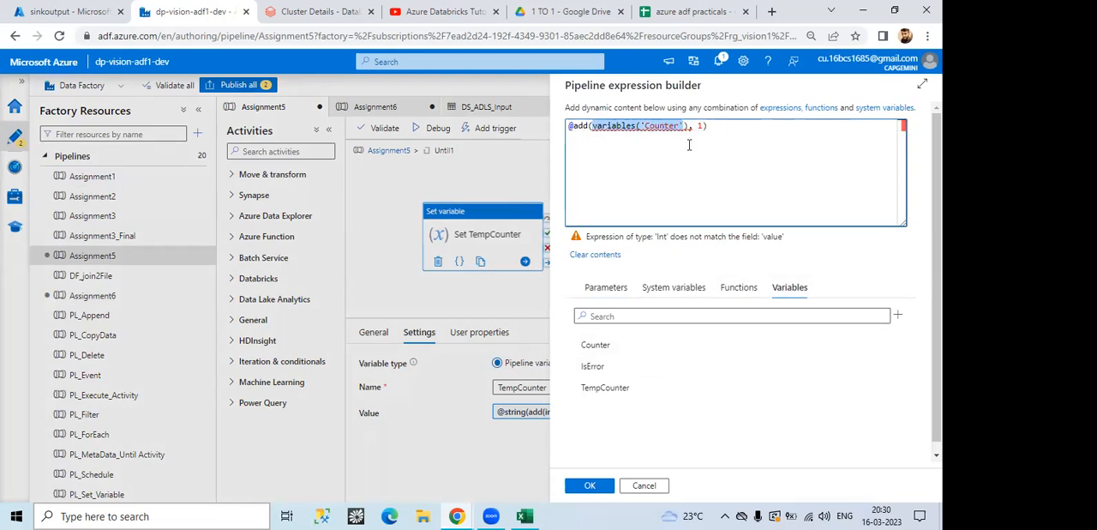
{"action": "left_click", "coordinate": [524, 516]}
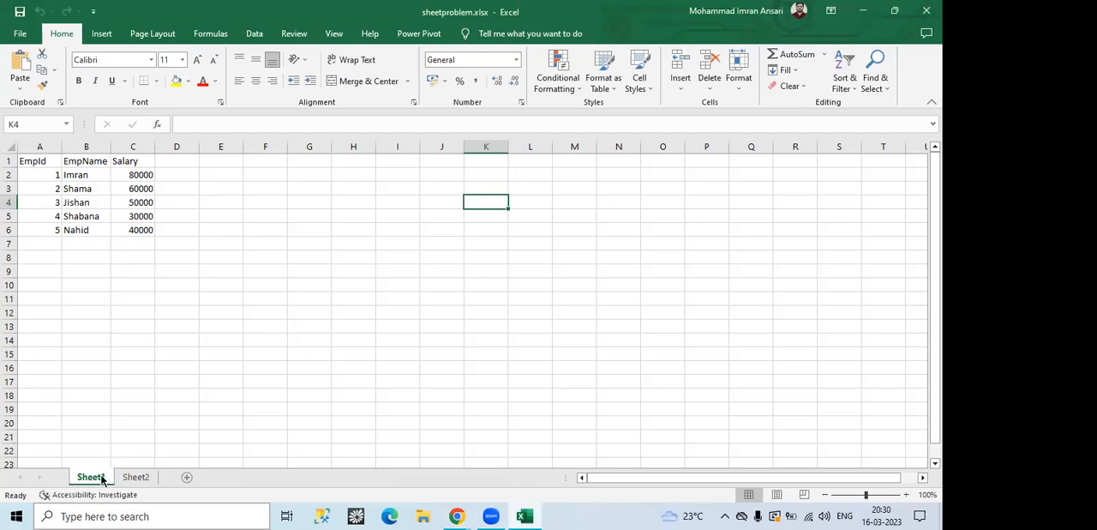
{"action": "left_click", "coordinate": [457, 515]}
{"action": "left_click", "coordinate": [527, 441]}
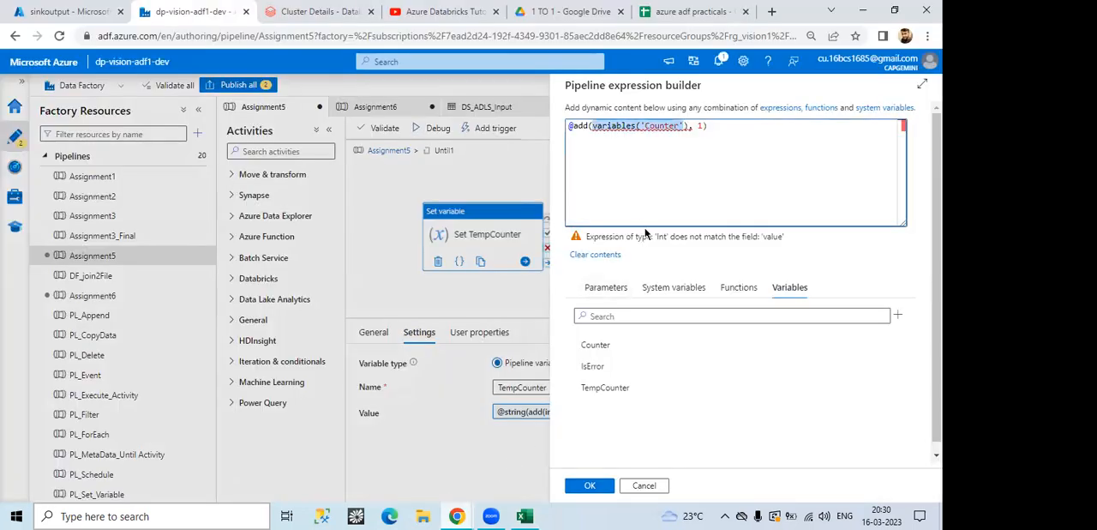
{"action": "left_click", "coordinate": [696, 168]}
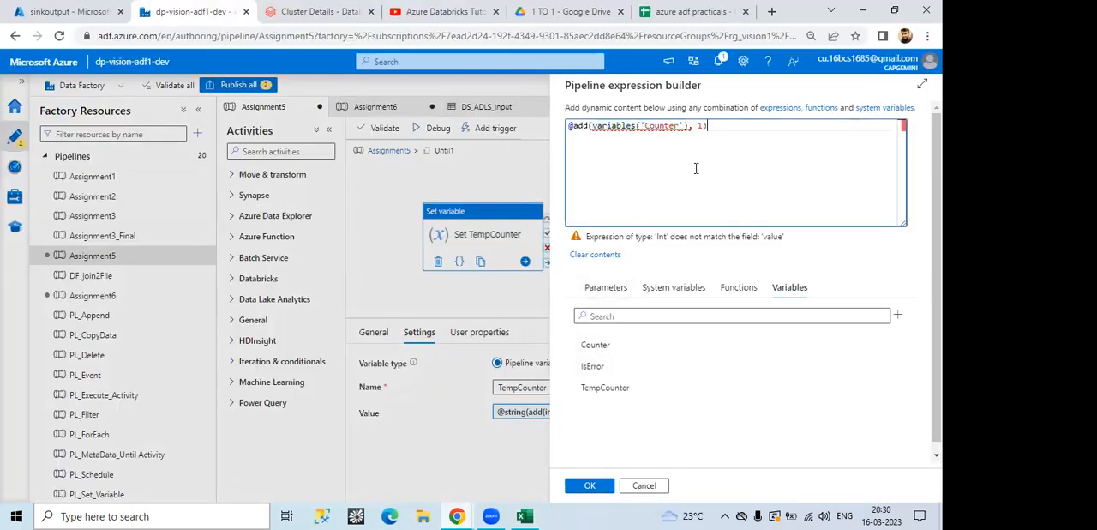
{"action": "key", "text": "ctrl+a"}
{"action": "left_click", "coordinate": [696, 168]}
{"action": "left_click", "coordinate": [689, 126]}
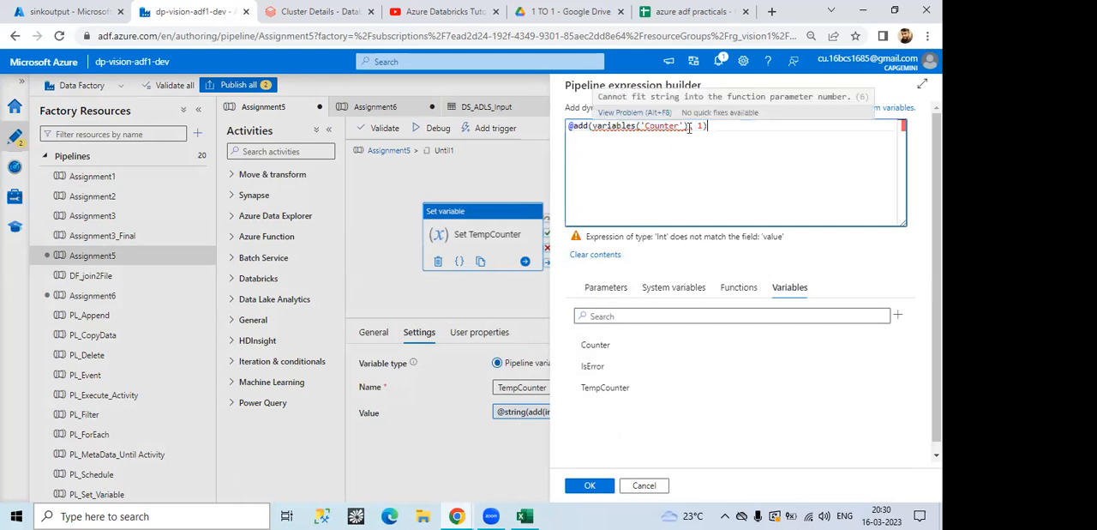
{"action": "type", "text": ")"}
{"action": "key", "text": "Left"}
{"action": "key", "text": "Left"}
{"action": "key", "text": "Left"}
{"action": "key", "text": "Left"}
{"action": "key", "text": "Left"}
{"action": "type", "text": "int("}
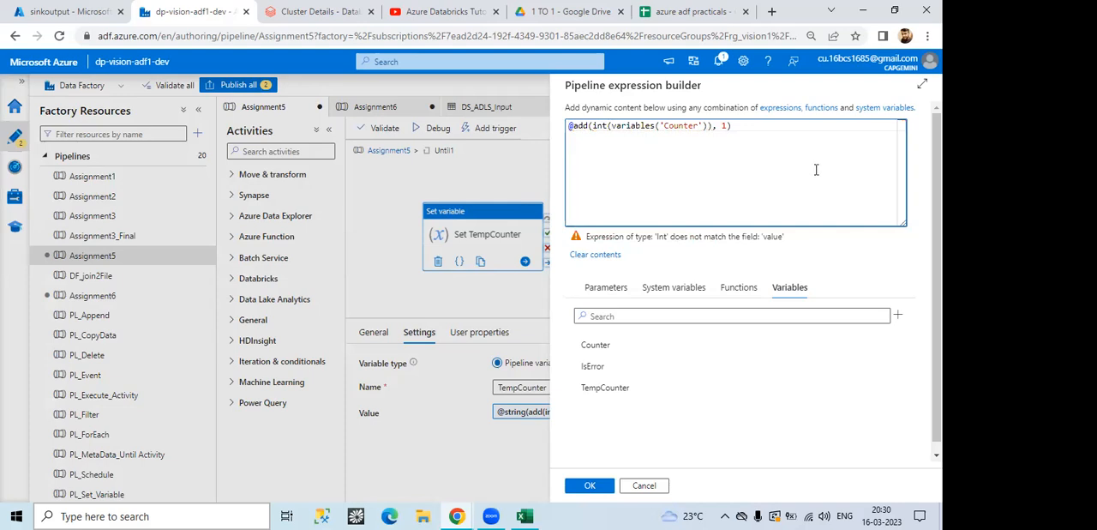
Step: Highlight the int conversion and the whole trial expression, clear it, and close the expression builder without saving
{"action": "left_click", "coordinate": [581, 129]}
{"action": "left_click_drag", "start_coordinate": [594, 126], "coordinate": [704, 126]}
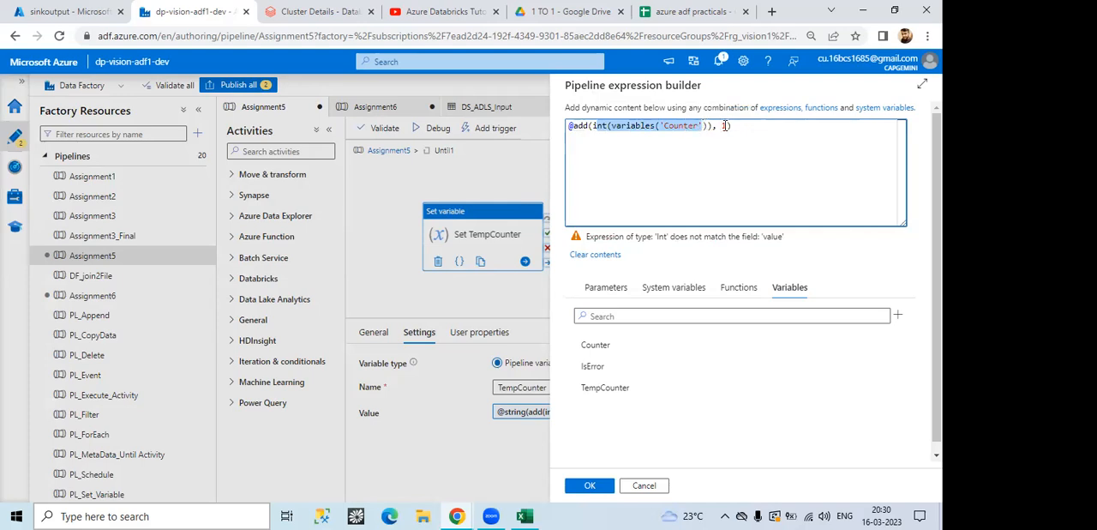
{"action": "left_click_drag", "start_coordinate": [698, 163], "coordinate": [663, 166]}
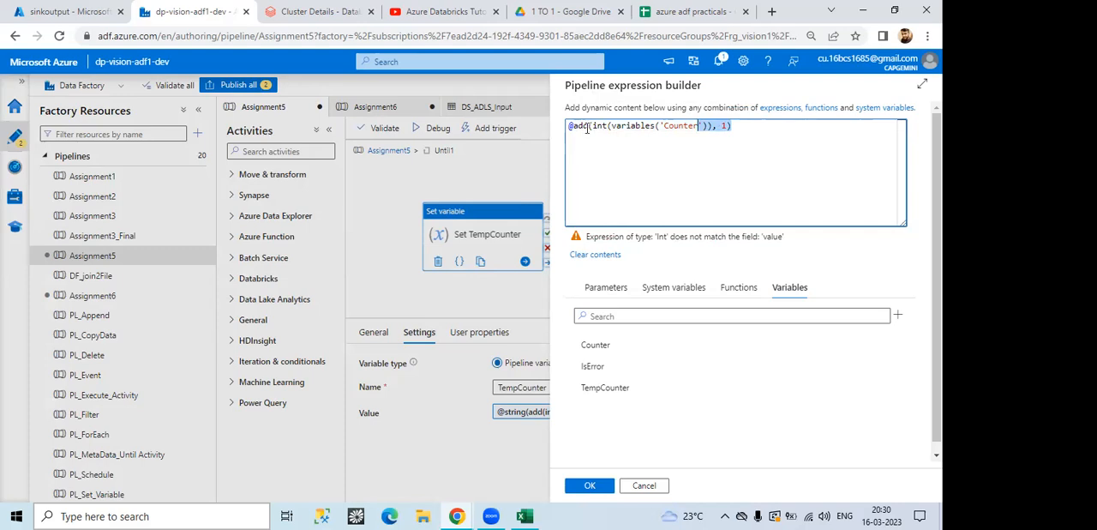
{"action": "left_click", "coordinate": [391, 274]}
{"action": "left_click", "coordinate": [619, 203]}
{"action": "key", "text": "ctrl+a"}
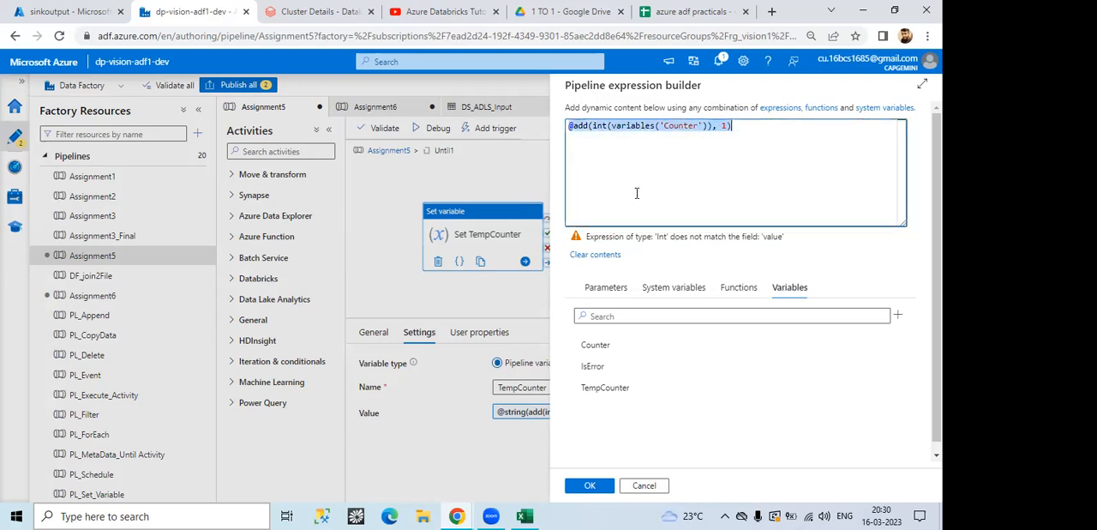
{"action": "key", "text": "BackSpace"}
{"action": "left_click", "coordinate": [635, 485]}
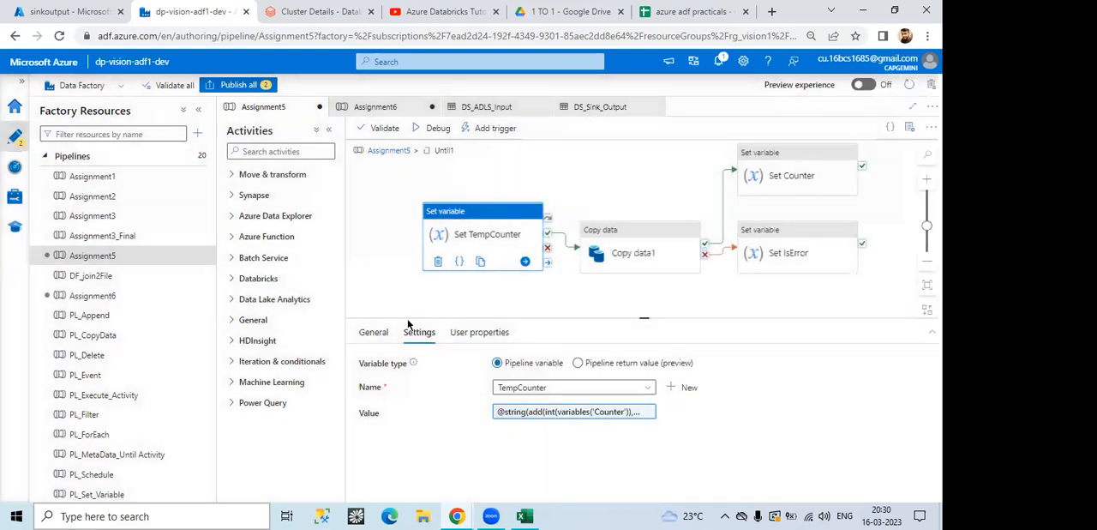
Step: Return to the Assignment5 level and recheck Until1's loop expression and inner activities alongside the pipeline variables
{"action": "left_click", "coordinate": [418, 303]}
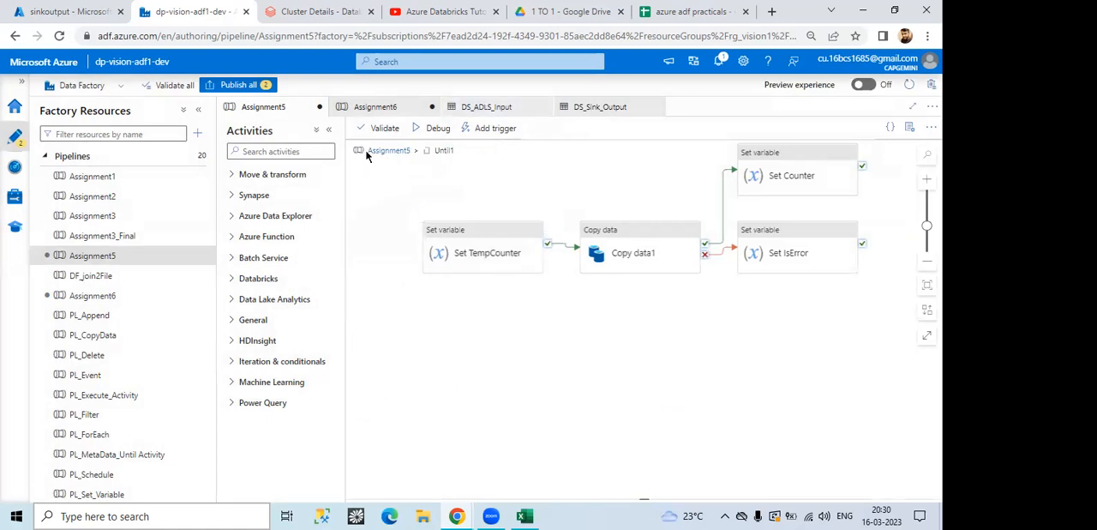
{"action": "left_click", "coordinate": [377, 156]}
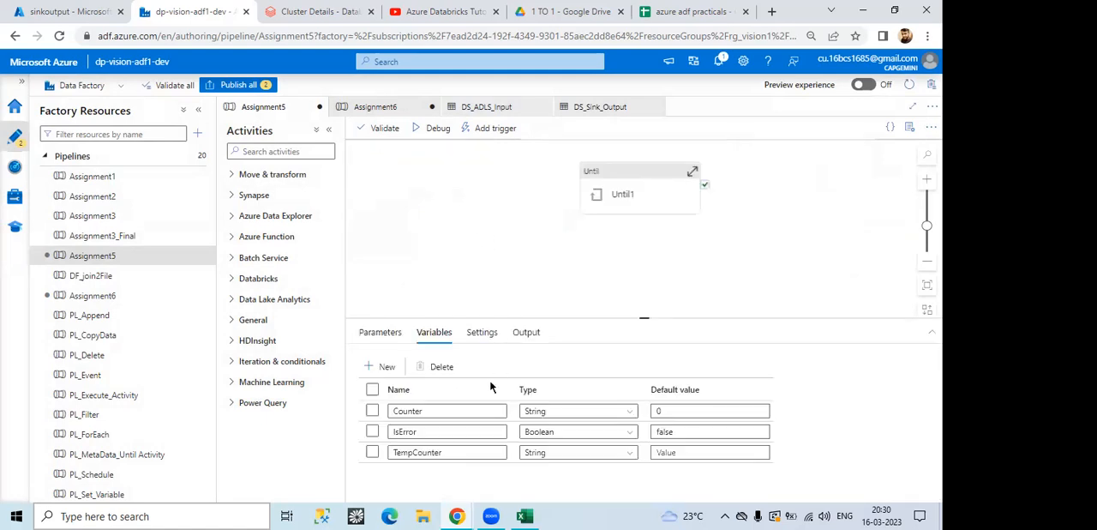
{"action": "left_click", "coordinate": [422, 330]}
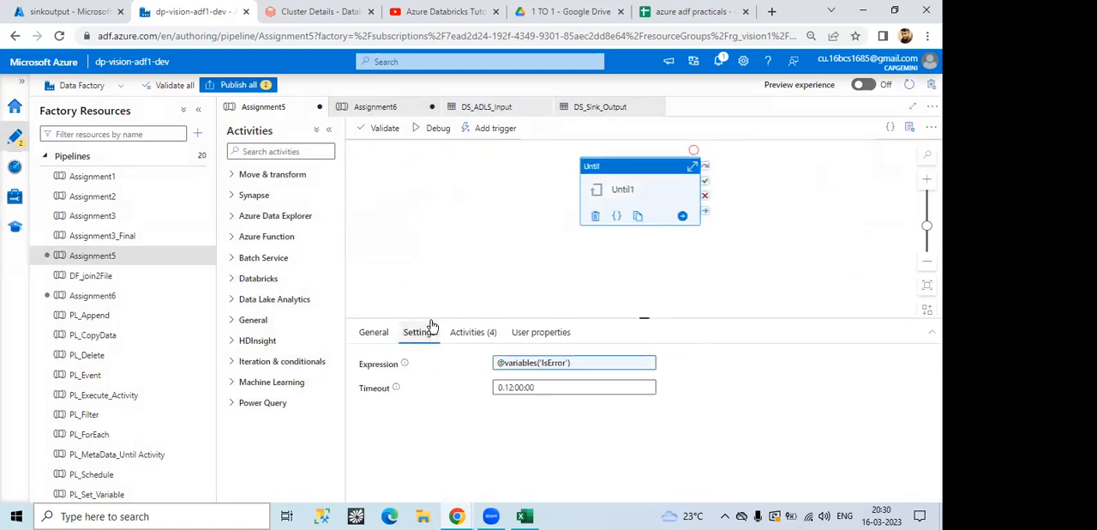
{"action": "left_click", "coordinate": [480, 333]}
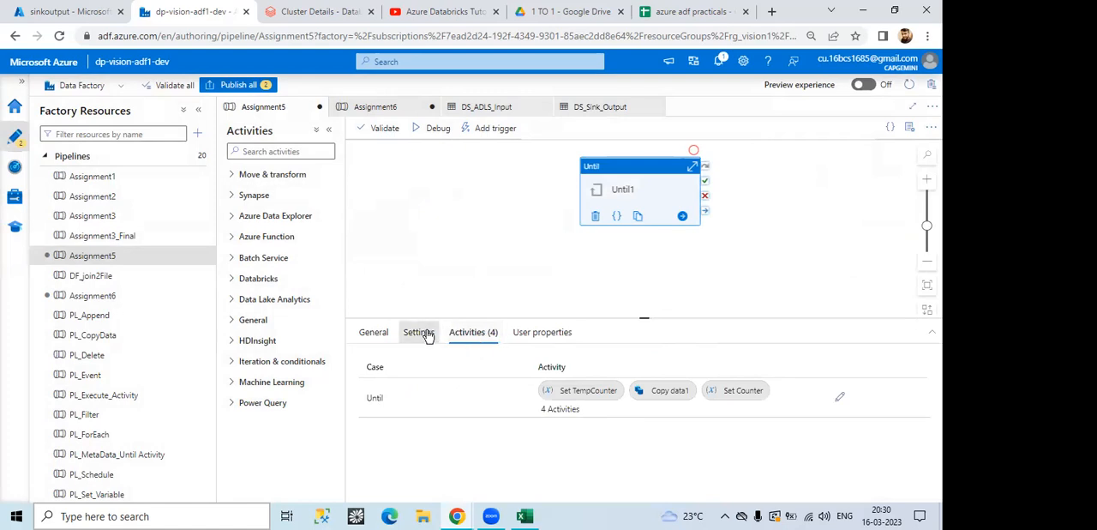
{"action": "left_click", "coordinate": [428, 336]}
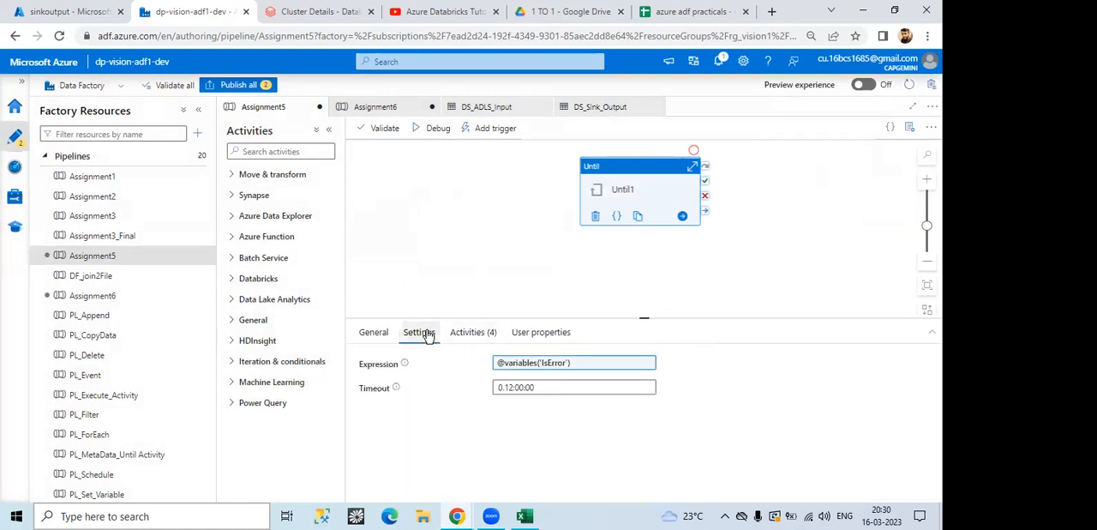
{"action": "left_click", "coordinate": [447, 276]}
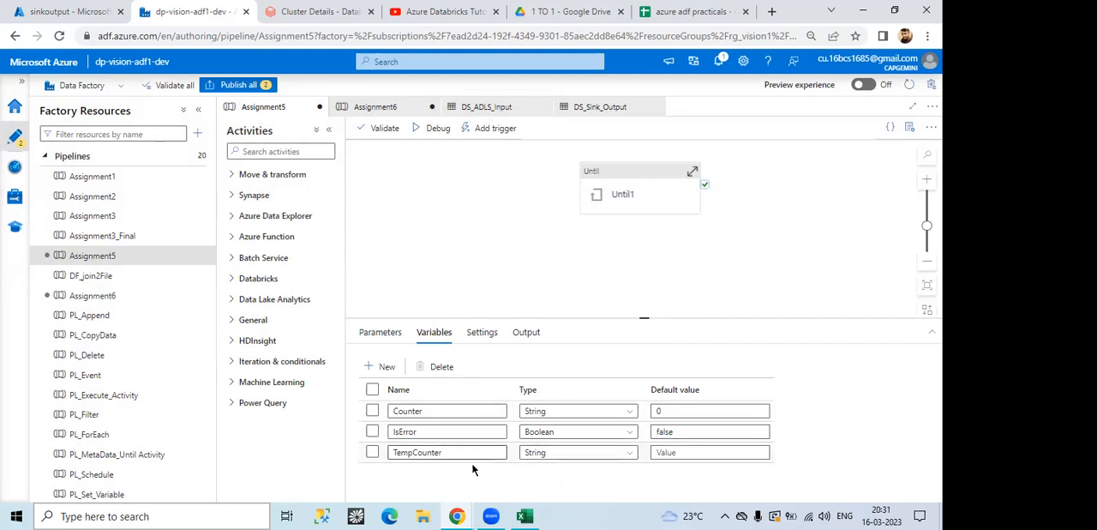
Step: Reopen the Until1 loop, review the Set TempCounter expression in the builder, and close it without changes
{"action": "mouse_move", "coordinate": [632, 171]}
{"action": "double_click", "coordinate": [626, 198]}
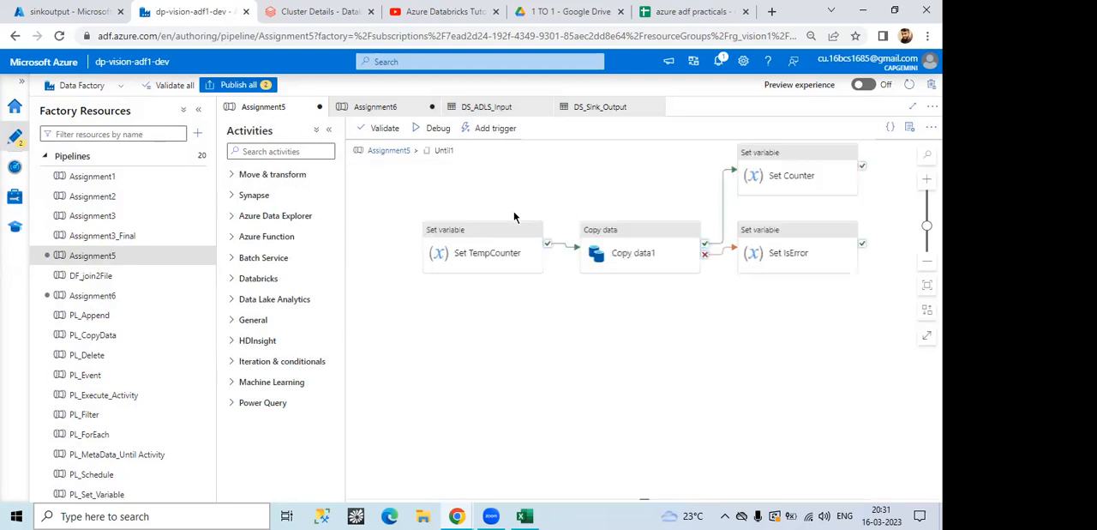
{"action": "left_click", "coordinate": [478, 253]}
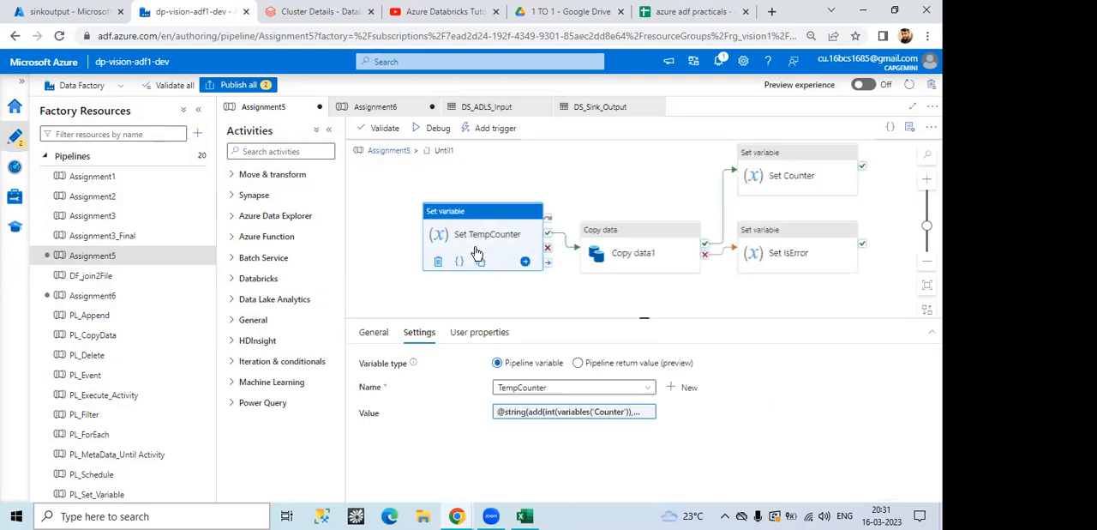
{"action": "left_click", "coordinate": [552, 413]}
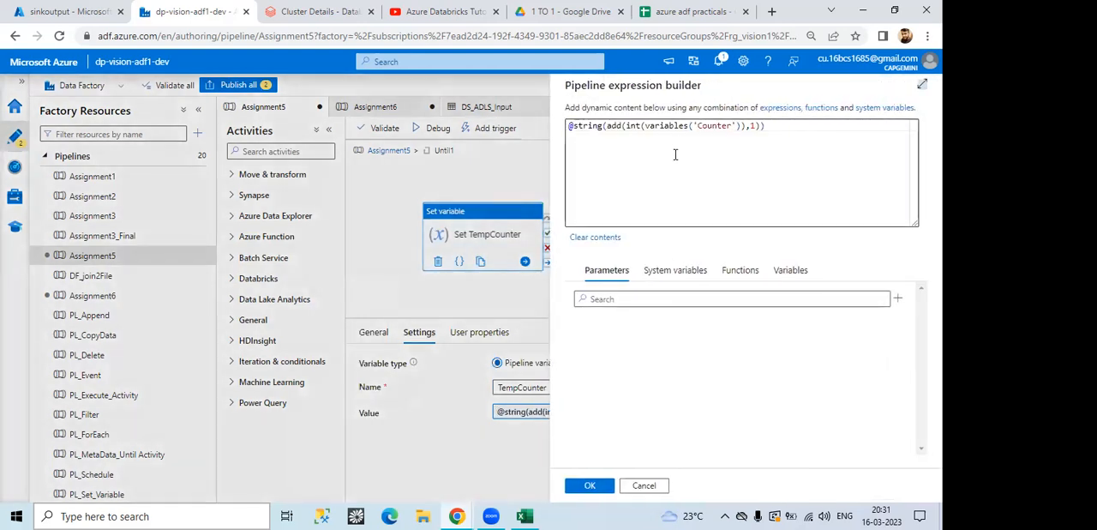
{"action": "left_click", "coordinate": [643, 486]}
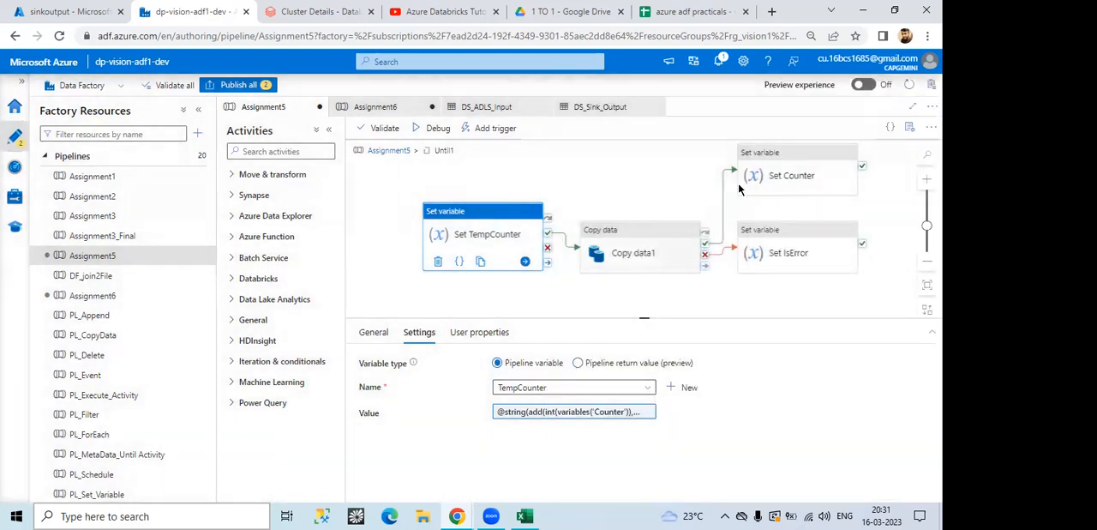
Step: Examine which variable and value the Set Counter activity uses after a successful Copy data1 run
{"action": "left_click", "coordinate": [632, 253]}
{"action": "left_click", "coordinate": [776, 175]}
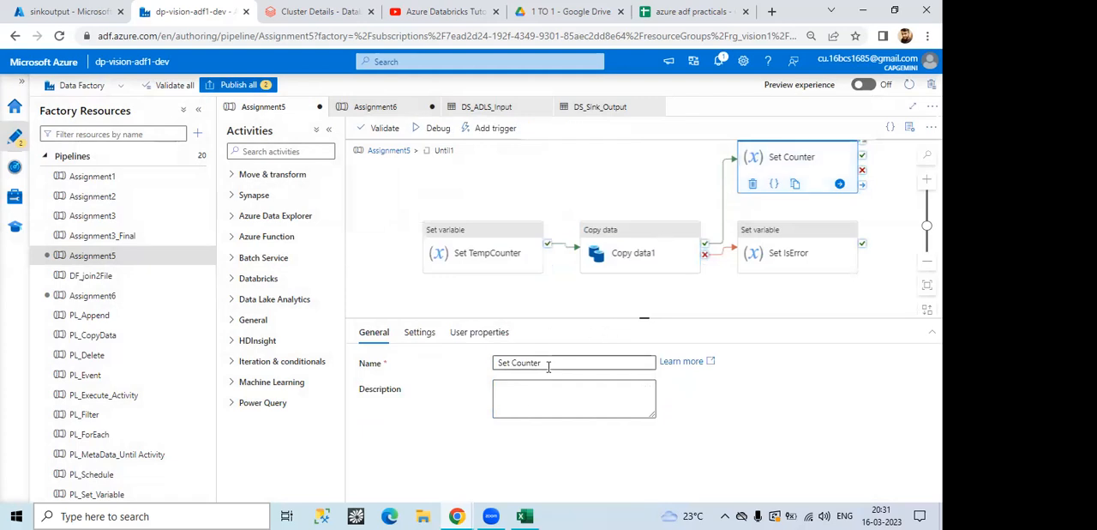
{"action": "left_click", "coordinate": [417, 333]}
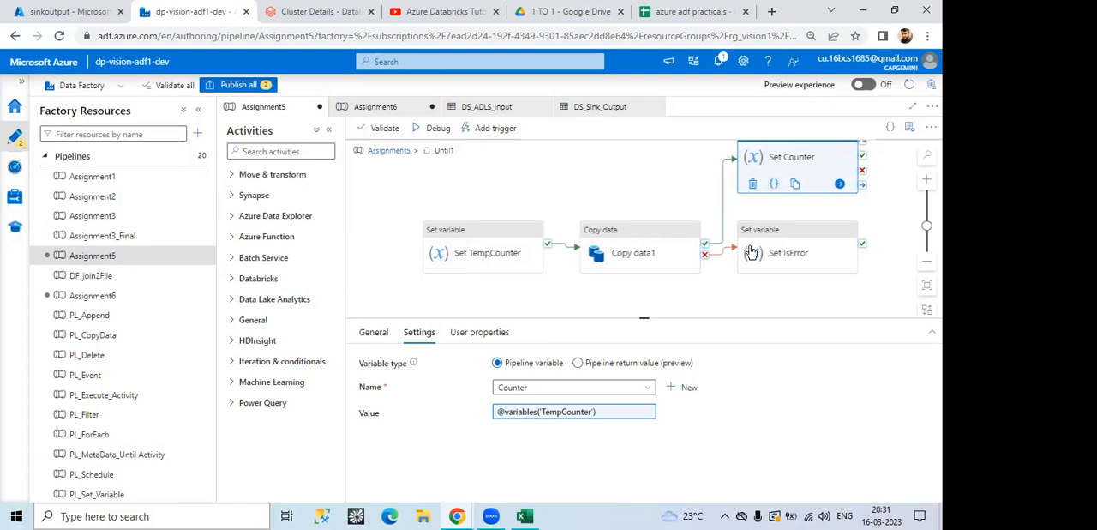
Step: View the Set IsError activity's settings and open its value in the expression builder
{"action": "left_click", "coordinate": [786, 251]}
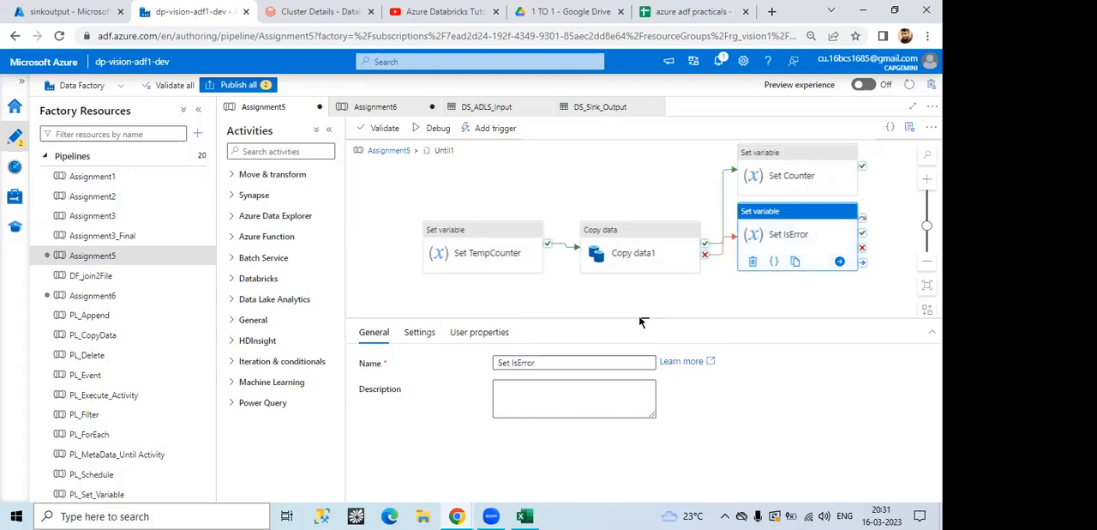
{"action": "left_click", "coordinate": [422, 335]}
{"action": "left_click", "coordinate": [549, 412]}
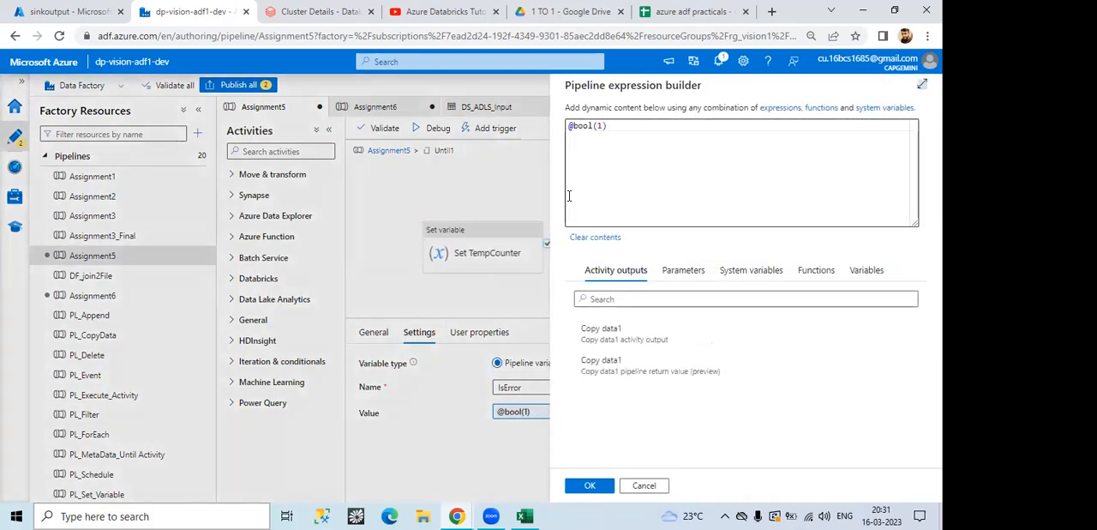
{"action": "double_click", "coordinate": [599, 130]}
{"action": "key", "text": "BackSpace"}
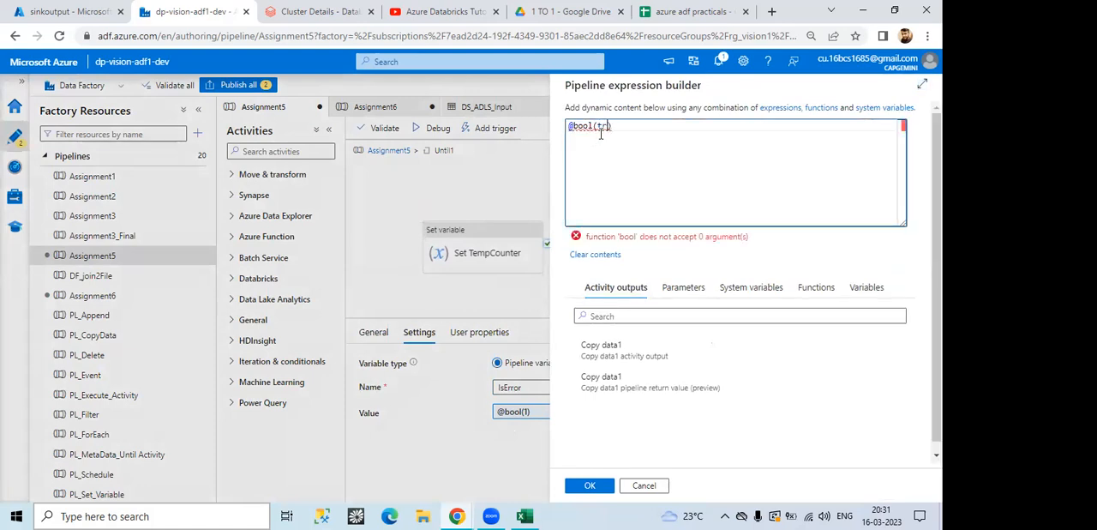
{"action": "type", "text": "1"}
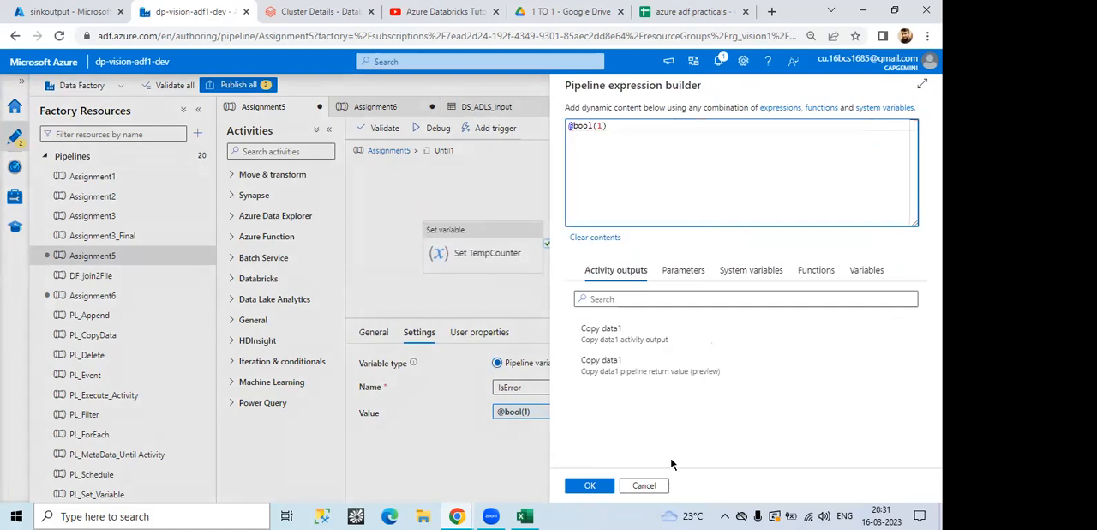
{"action": "left_click", "coordinate": [643, 485]}
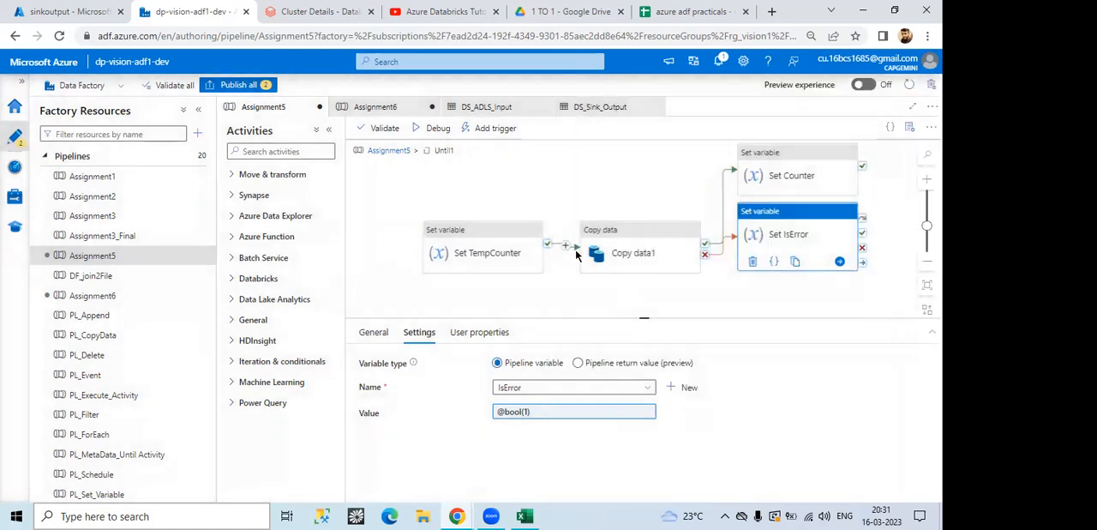
Step: Look over sheetproblem.xlsx in Excel, and return to the Assignment5 level in Data Factory to view the pipeline variables
{"action": "left_click", "coordinate": [527, 514]}
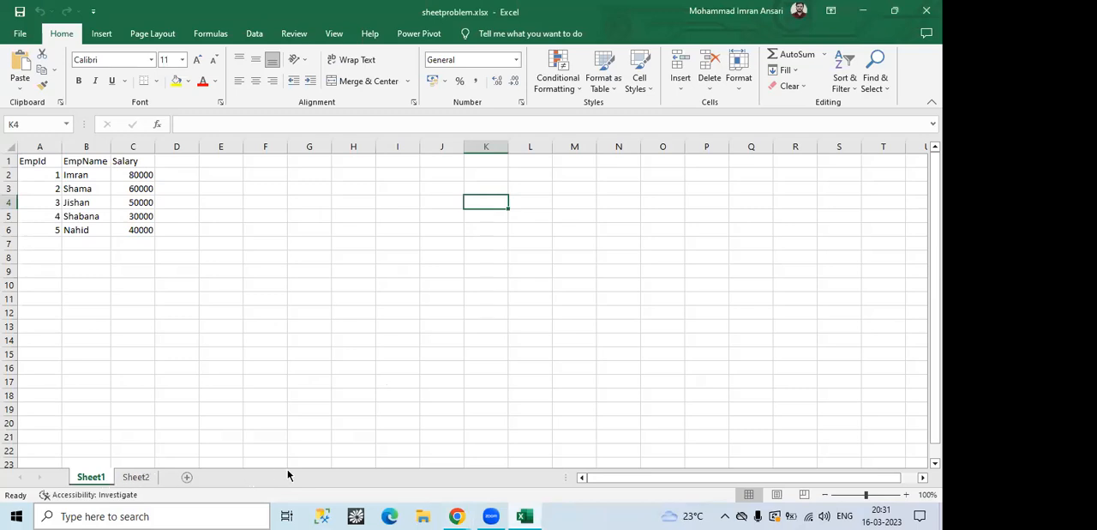
{"action": "left_click", "coordinate": [467, 514]}
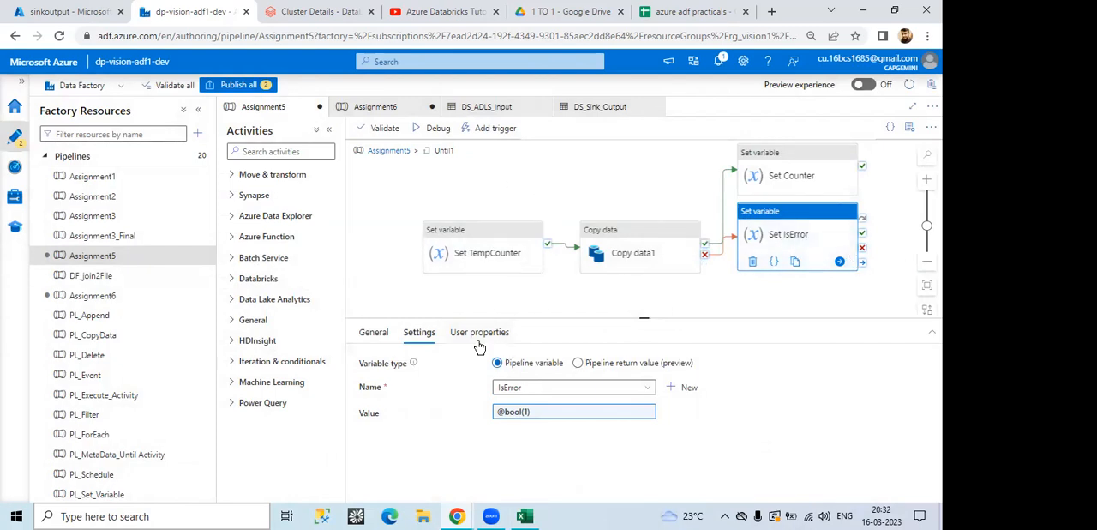
{"action": "left_click", "coordinate": [383, 151]}
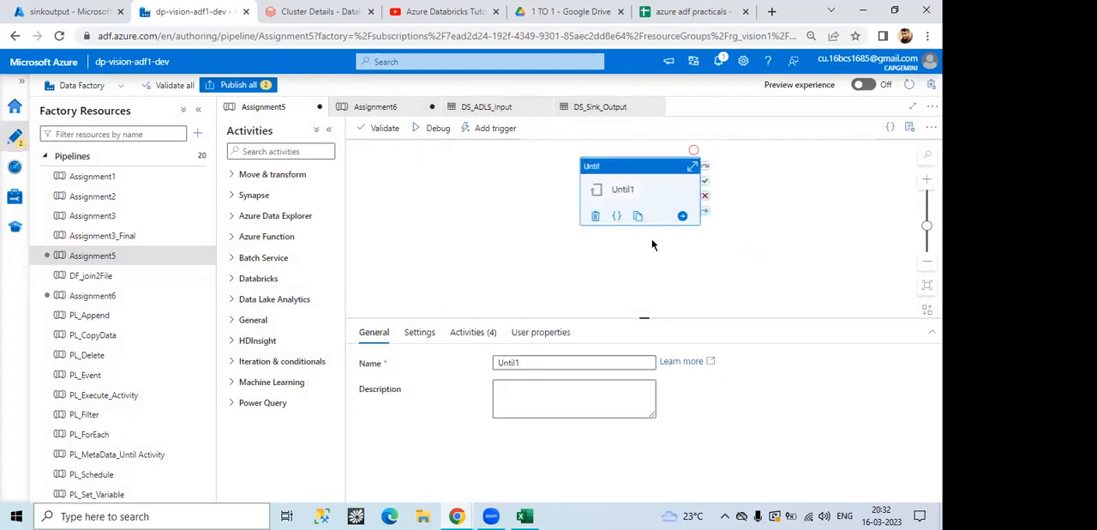
{"action": "left_click", "coordinate": [502, 224]}
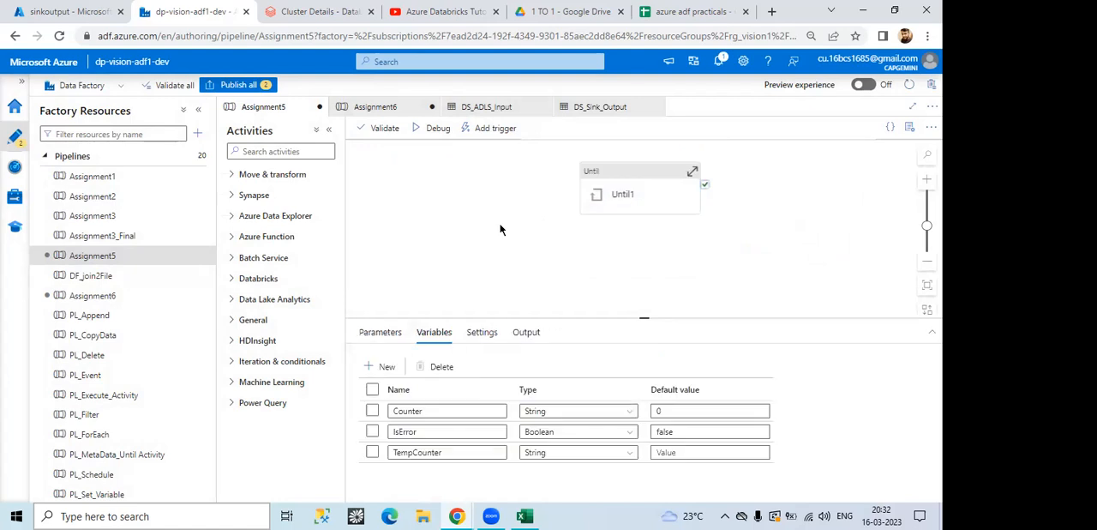
Step: Run the Assignment5 pipeline in debug mode and keep refreshing the run output to follow the Until1 iterations
{"action": "left_click", "coordinate": [438, 128]}
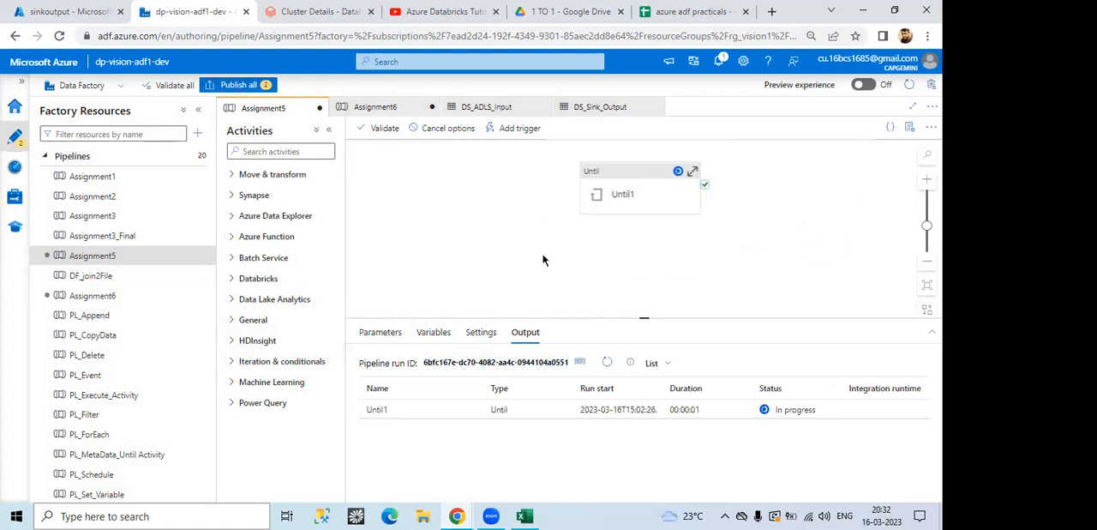
{"action": "left_click", "coordinate": [606, 363]}
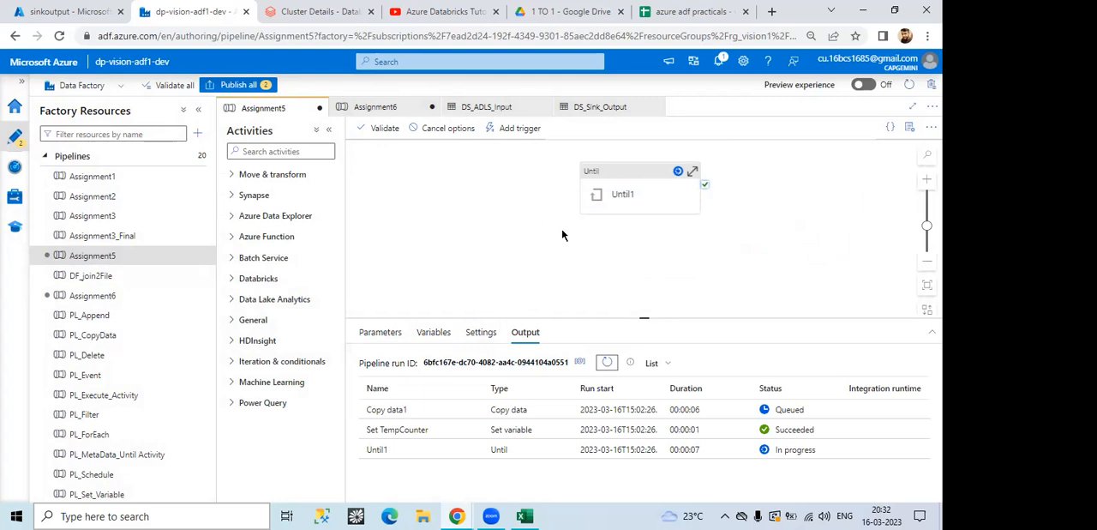
{"action": "left_click", "coordinate": [607, 363]}
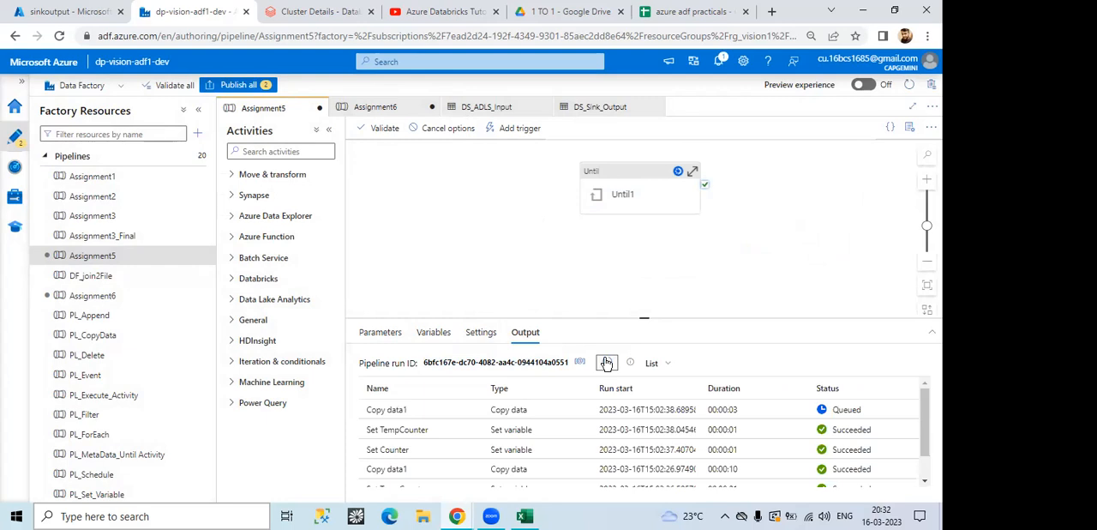
{"action": "left_click", "coordinate": [607, 363]}
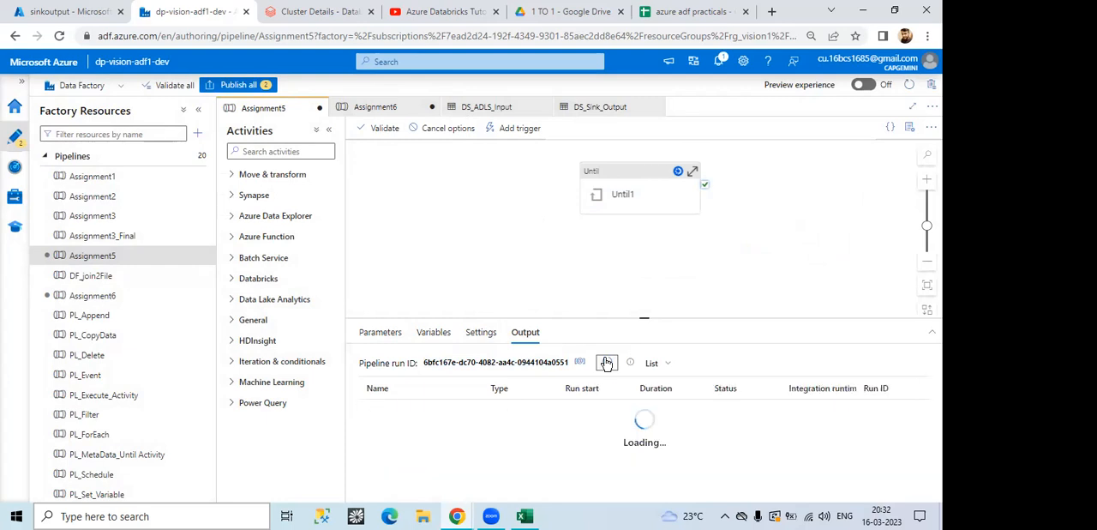
{"action": "left_click", "coordinate": [606, 363]}
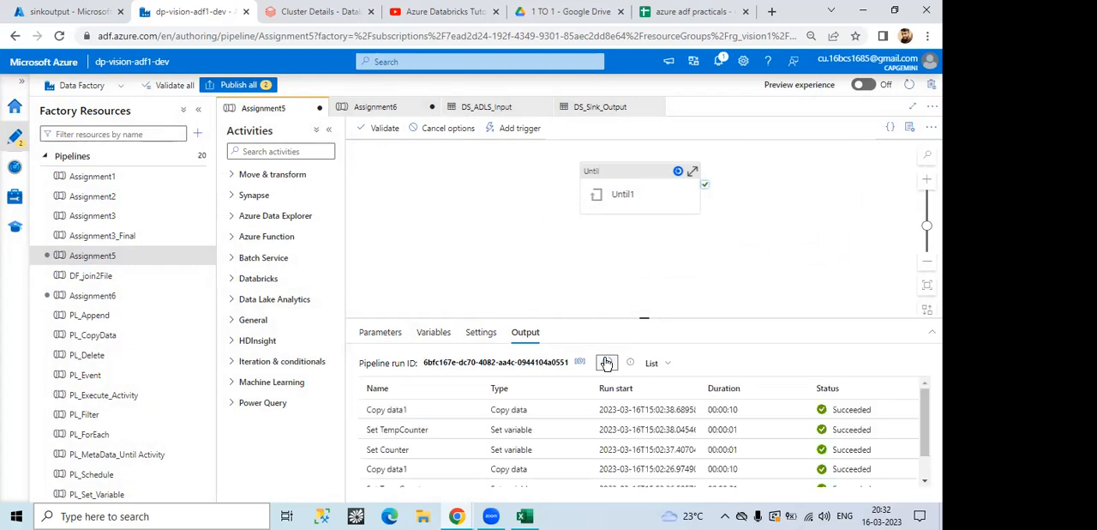
{"action": "left_click", "coordinate": [606, 362]}
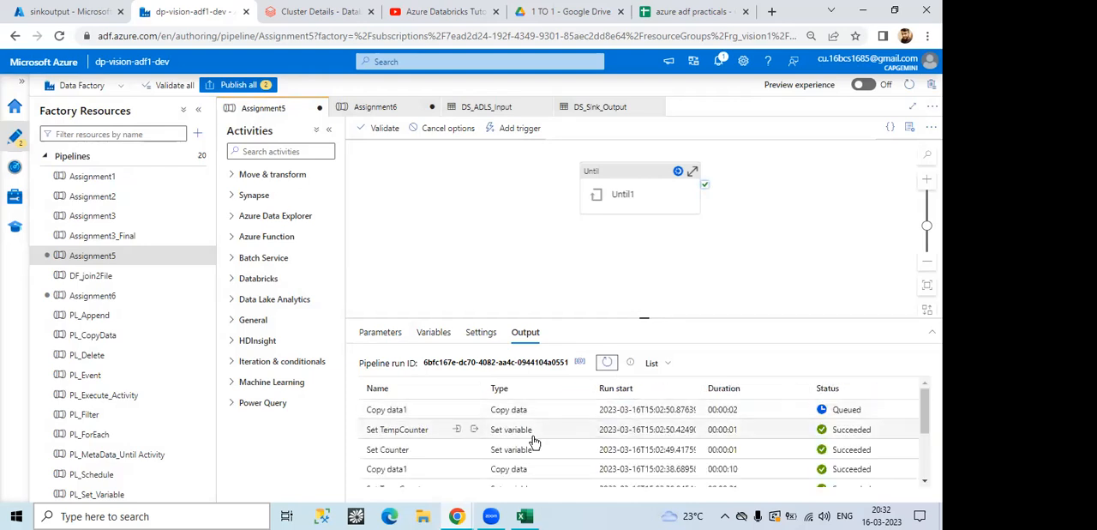
{"action": "left_click", "coordinate": [606, 362]}
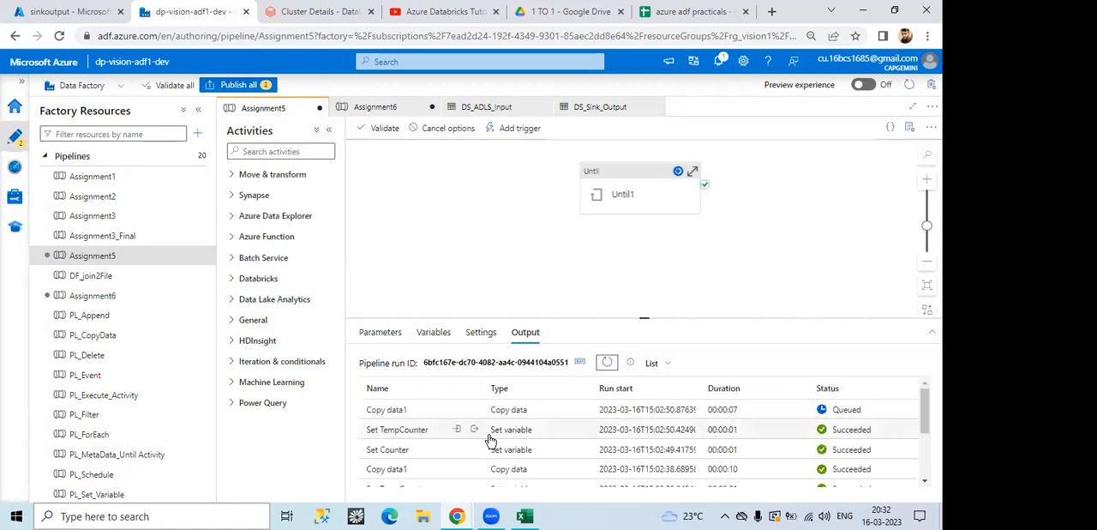
{"action": "left_click", "coordinate": [604, 363]}
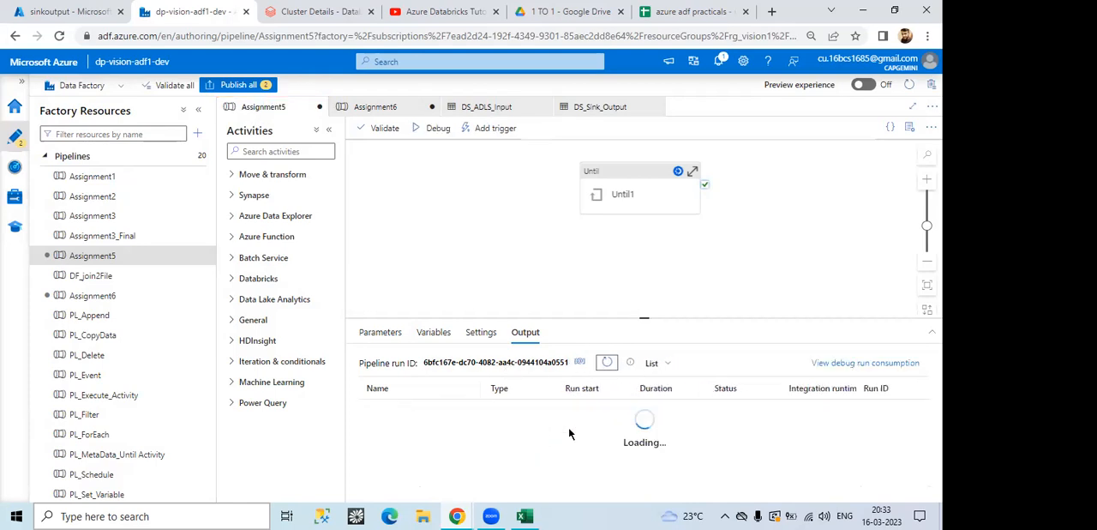
{"action": "left_click", "coordinate": [606, 362]}
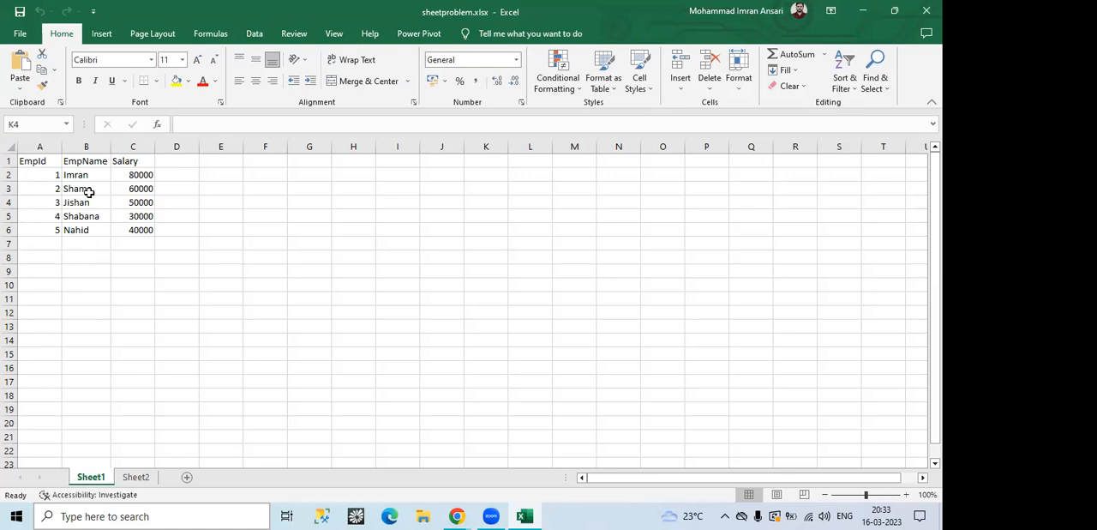
Step: Check the contents of Sheet2 in sheetproblem.xlsx and return to the Assignment5 debug run in Data Factory
{"action": "left_click", "coordinate": [126, 477]}
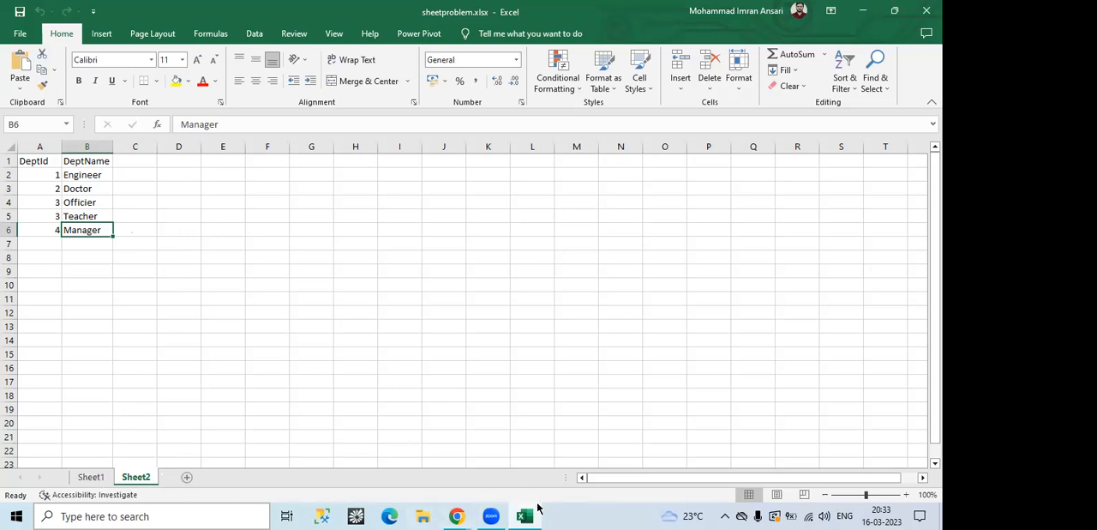
{"action": "mouse_move", "coordinate": [457, 514]}
{"action": "left_click", "coordinate": [518, 476]}
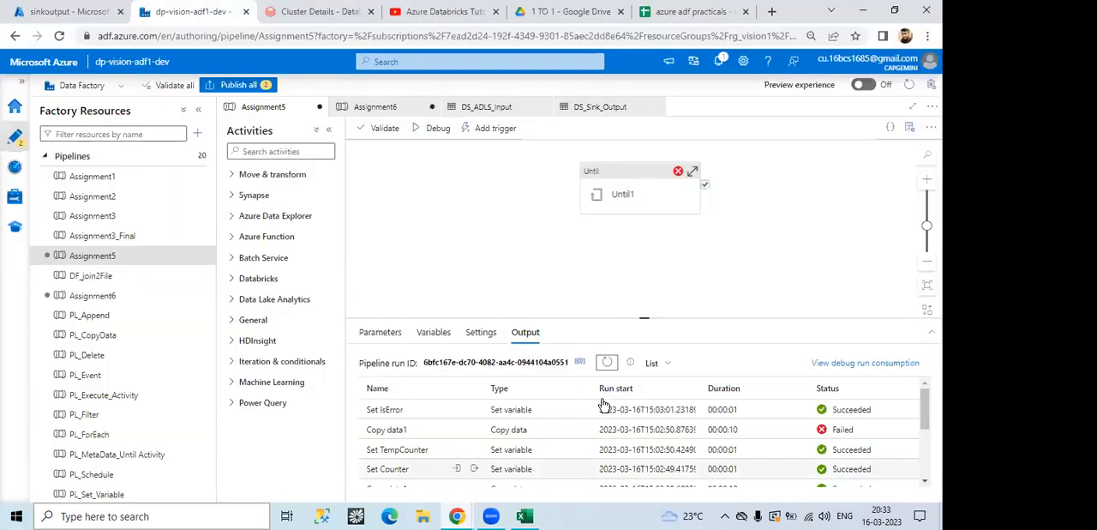
Step: Open the Until1 loop and inspect the Set TempCounter, Copy data1 and Set IsError activities in turn
{"action": "double_click", "coordinate": [617, 193]}
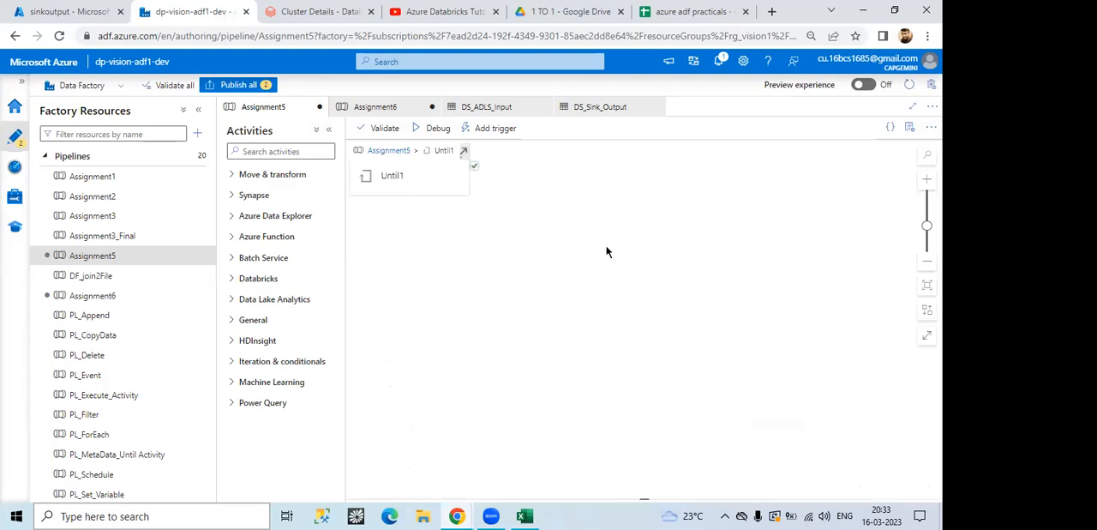
{"action": "left_click", "coordinate": [488, 252]}
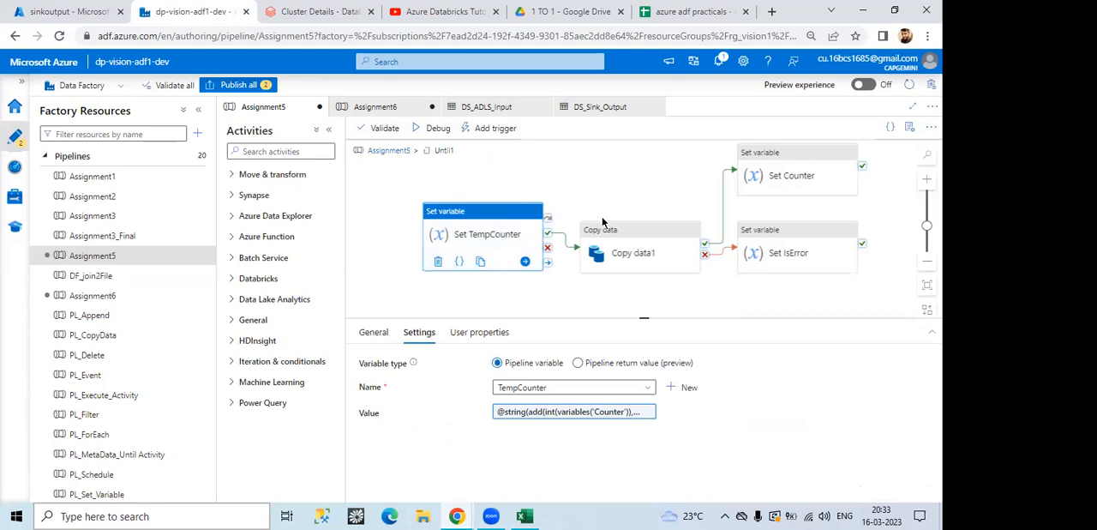
{"action": "left_click", "coordinate": [613, 249]}
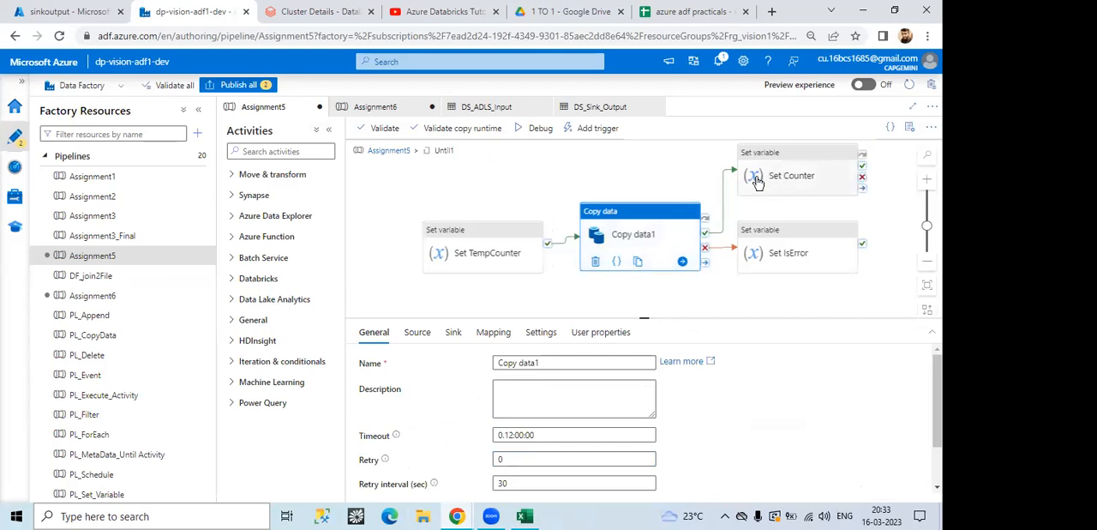
{"action": "left_click", "coordinate": [789, 248]}
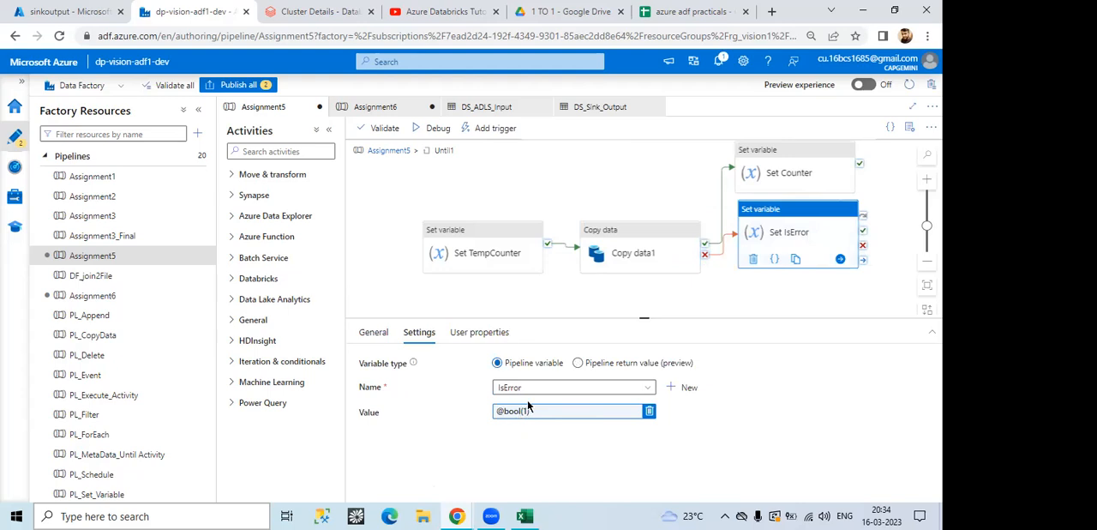
Step: Return to the Assignment5 level and move the Until1 activity further left on the canvas
{"action": "left_click", "coordinate": [379, 152]}
{"action": "left_click", "coordinate": [629, 192]}
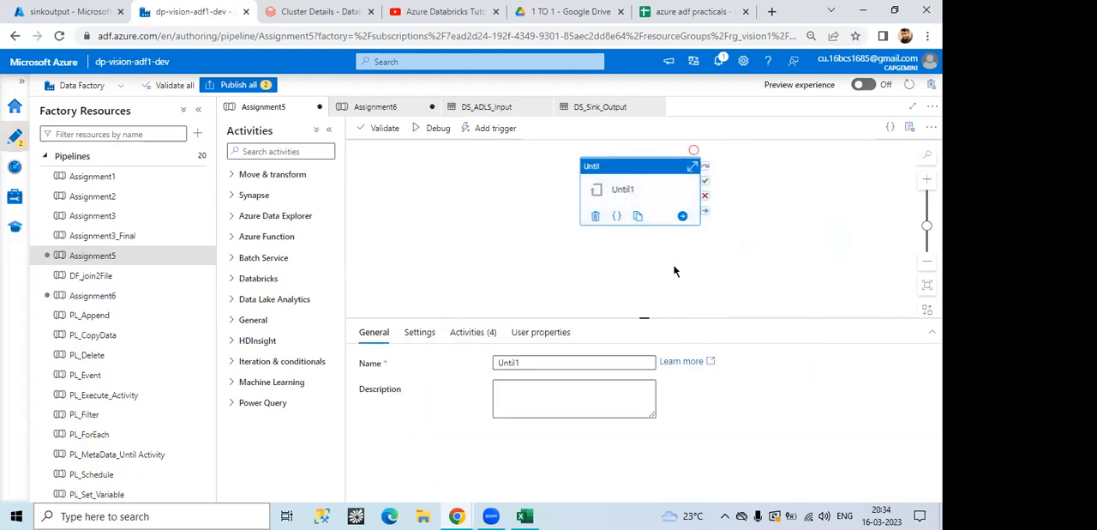
{"action": "left_click", "coordinate": [485, 250]}
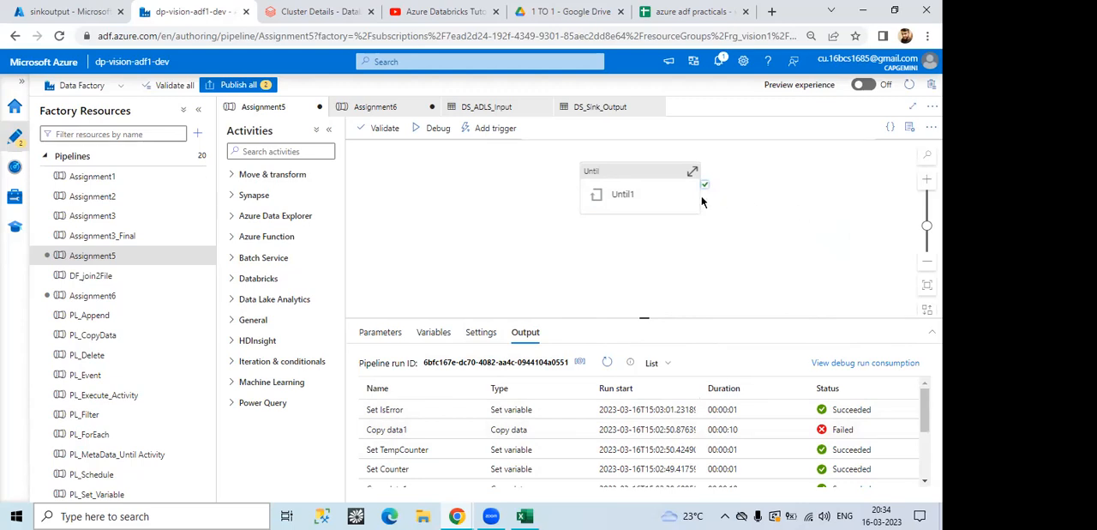
{"action": "left_click_drag", "start_coordinate": [626, 194], "coordinate": [503, 187]}
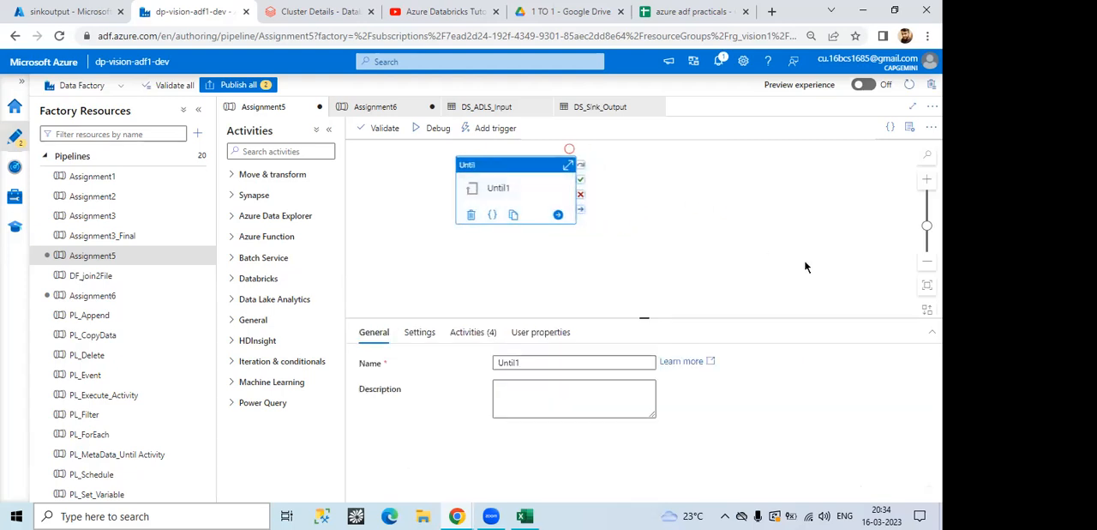
Step: View the output of the Set IsError activity from the debug run and close it
{"action": "left_click", "coordinate": [636, 242]}
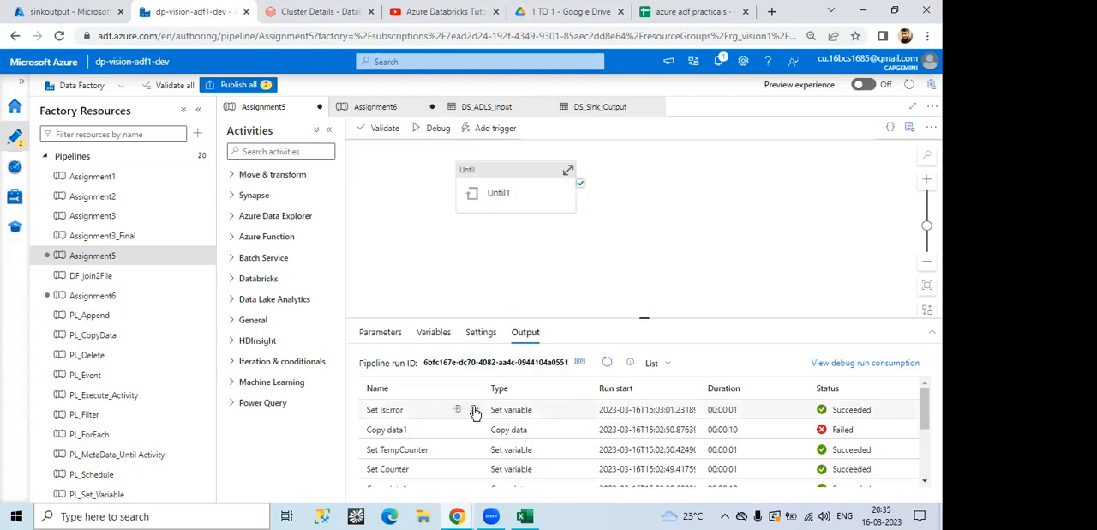
{"action": "left_click", "coordinate": [475, 410]}
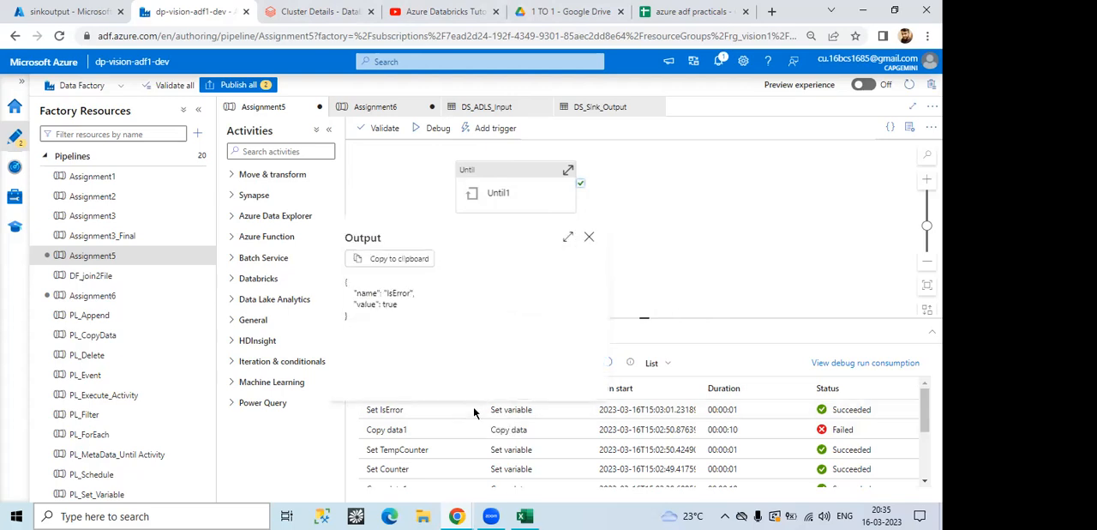
{"action": "left_click", "coordinate": [590, 238]}
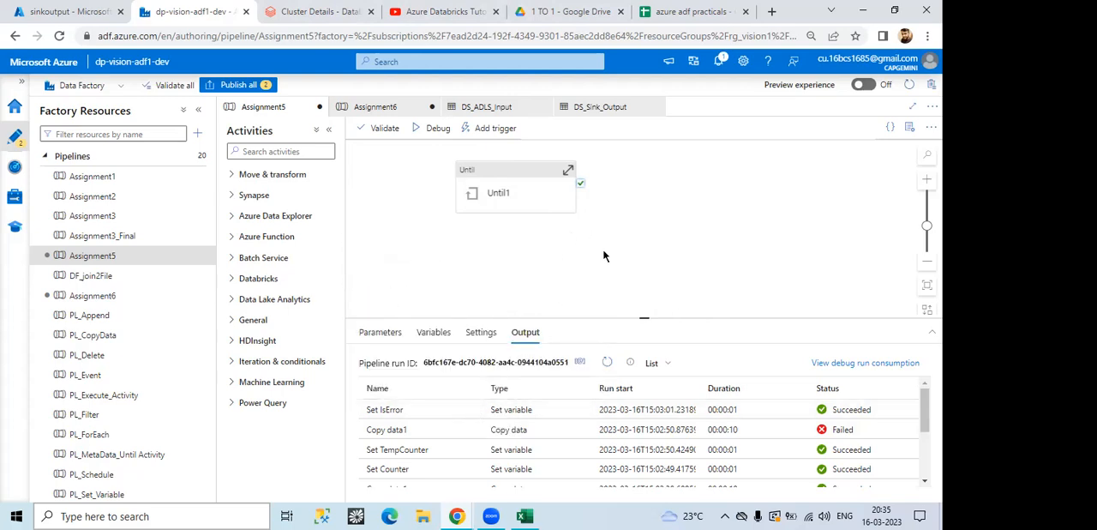
Step: Open the Until1 loop and examine the sink dataset and FileName property of the Copy data1 activity
{"action": "left_click", "coordinate": [508, 187]}
{"action": "left_click", "coordinate": [548, 212]}
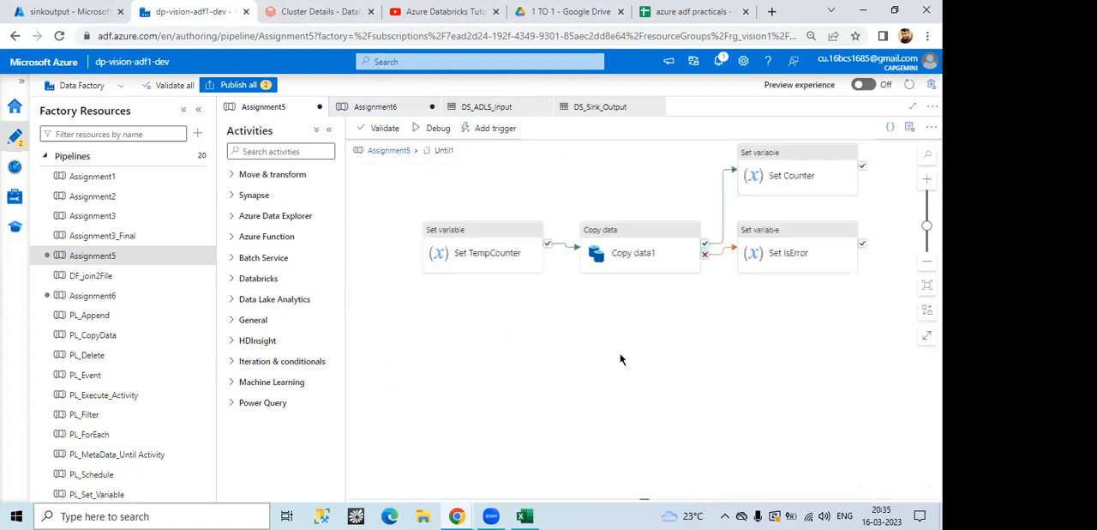
{"action": "left_click", "coordinate": [637, 259]}
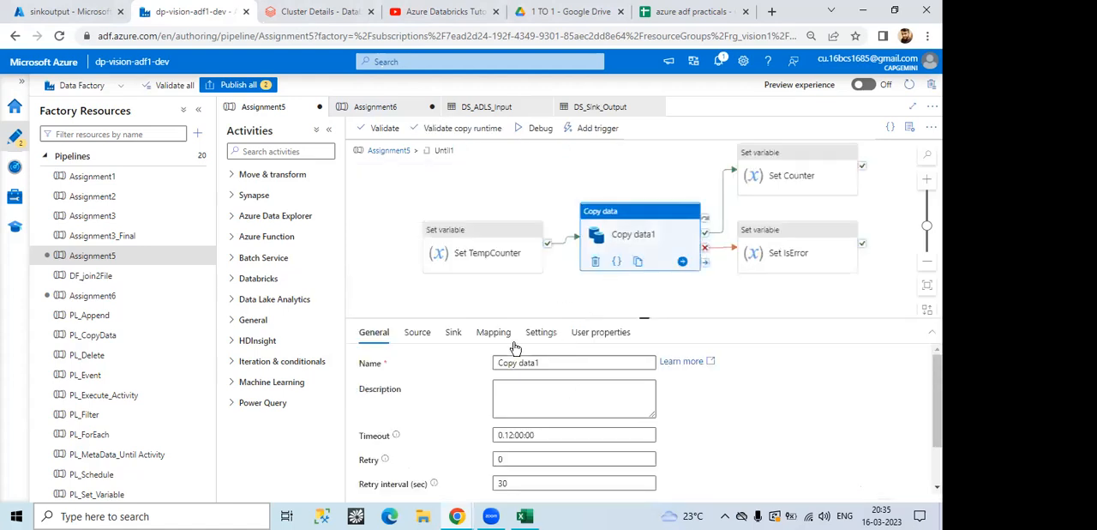
{"action": "left_click", "coordinate": [451, 334]}
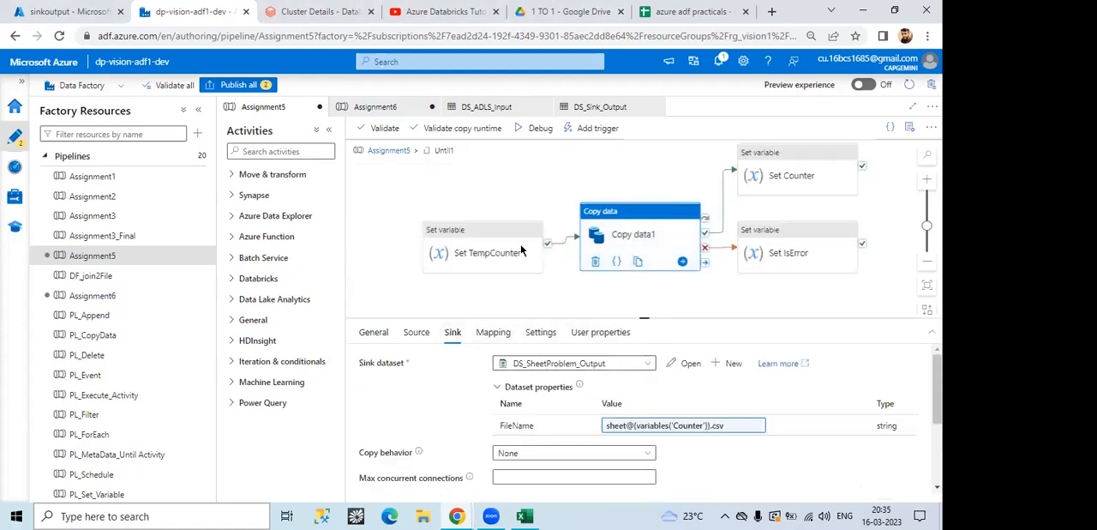
{"action": "left_click", "coordinate": [433, 178]}
Step: Glance at the sinkoutput container in the Azure portal, and open Copy data1's DS_SheetProblem_Output dataset to check its file path
{"action": "left_click", "coordinate": [58, 10]}
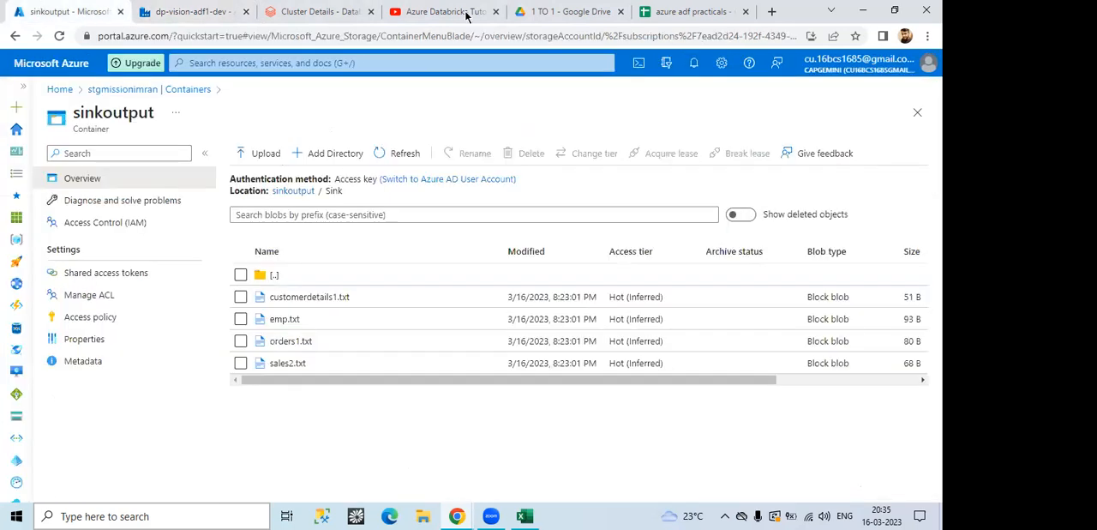
{"action": "left_click", "coordinate": [208, 11]}
{"action": "left_click", "coordinate": [638, 256]}
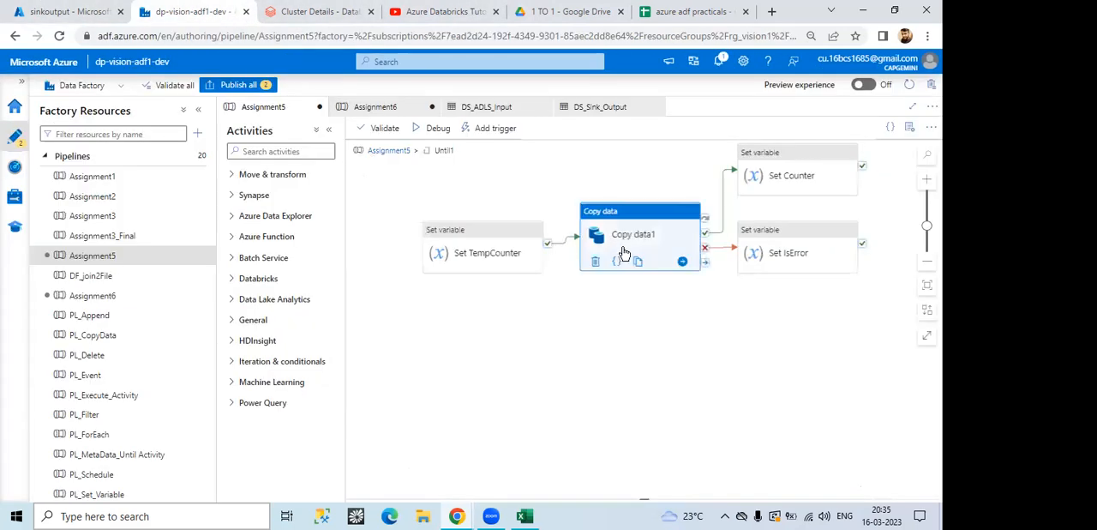
{"action": "left_click", "coordinate": [691, 364]}
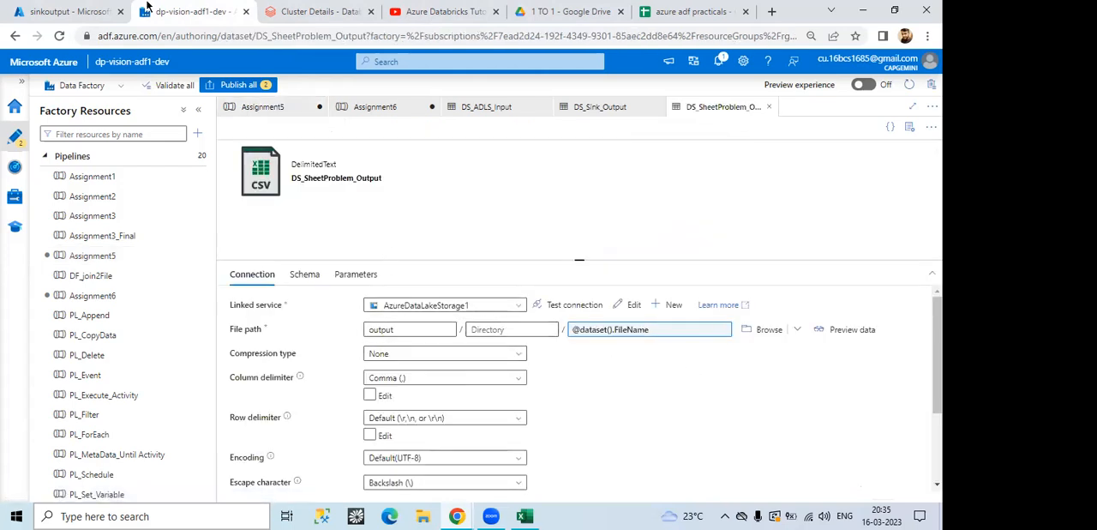
Step: Switch to the Azure portal and open the storage account's output container to check the written CSV files
{"action": "left_click", "coordinate": [106, 8]}
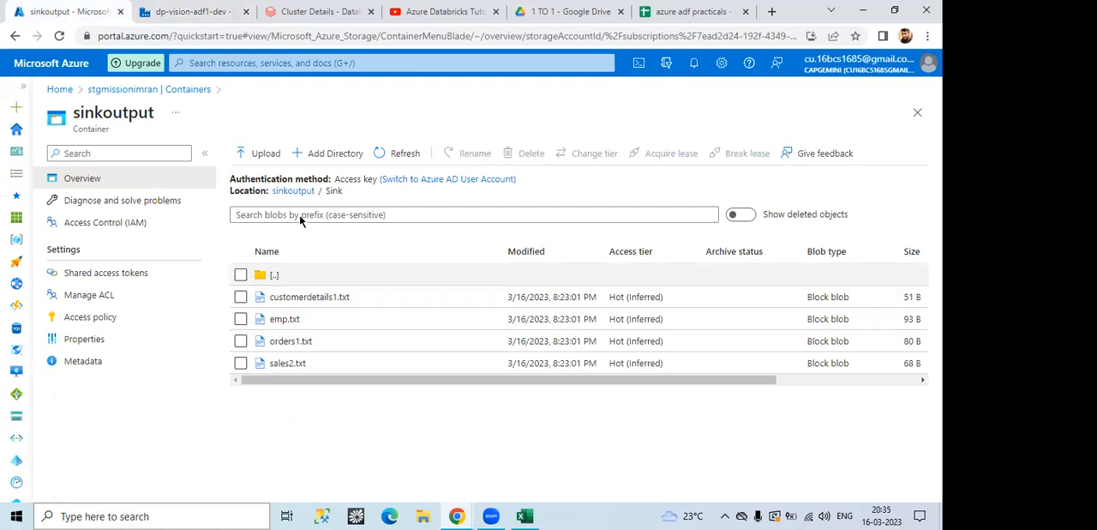
{"action": "left_click", "coordinate": [293, 191]}
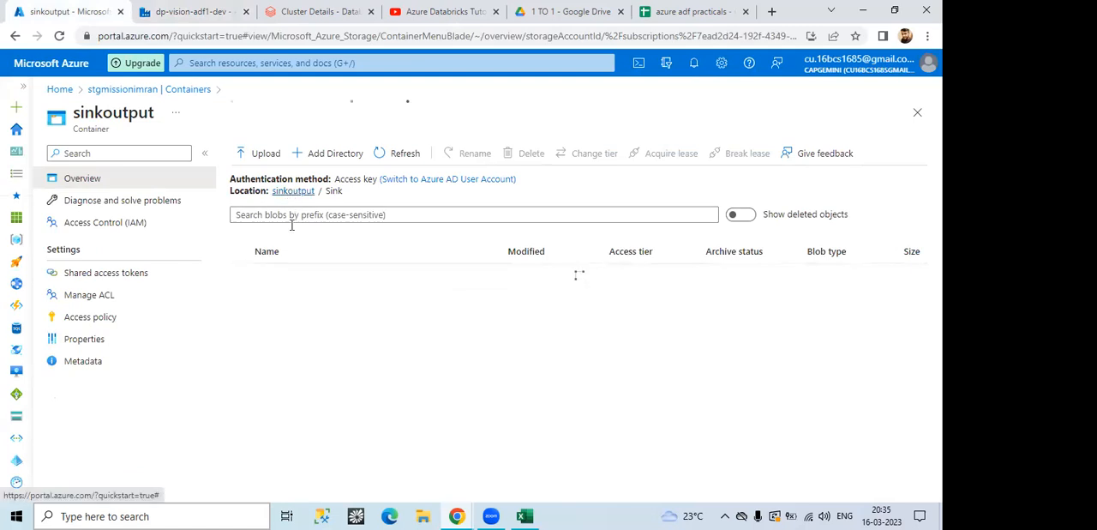
{"action": "left_click", "coordinate": [177, 90]}
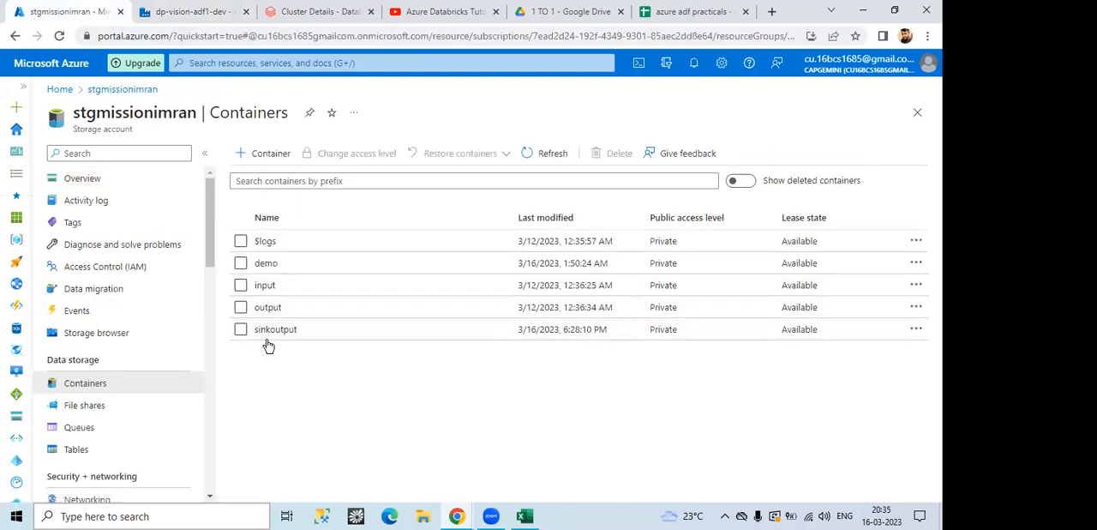
{"action": "left_click", "coordinate": [267, 307]}
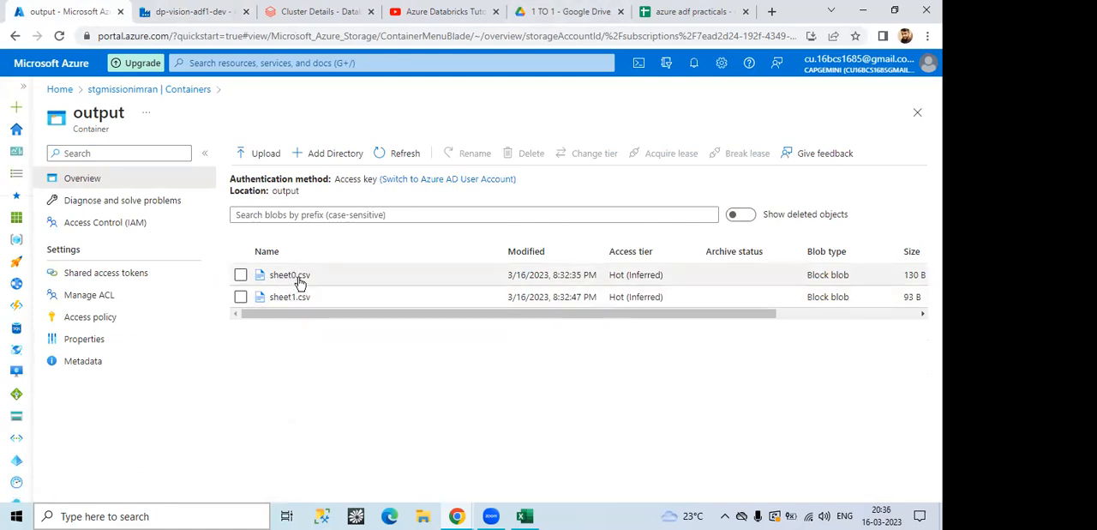
Step: Return to Assignment5 in Data Factory and examine the Counter variable in the FileName expression of Copy data1's sink
{"action": "left_click", "coordinate": [226, 16]}
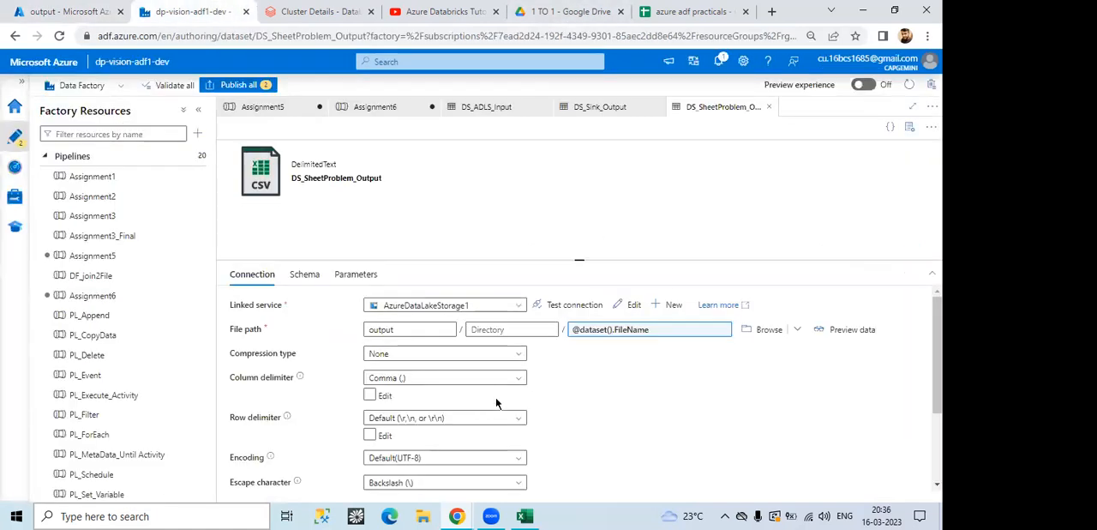
{"action": "left_click", "coordinate": [364, 117]}
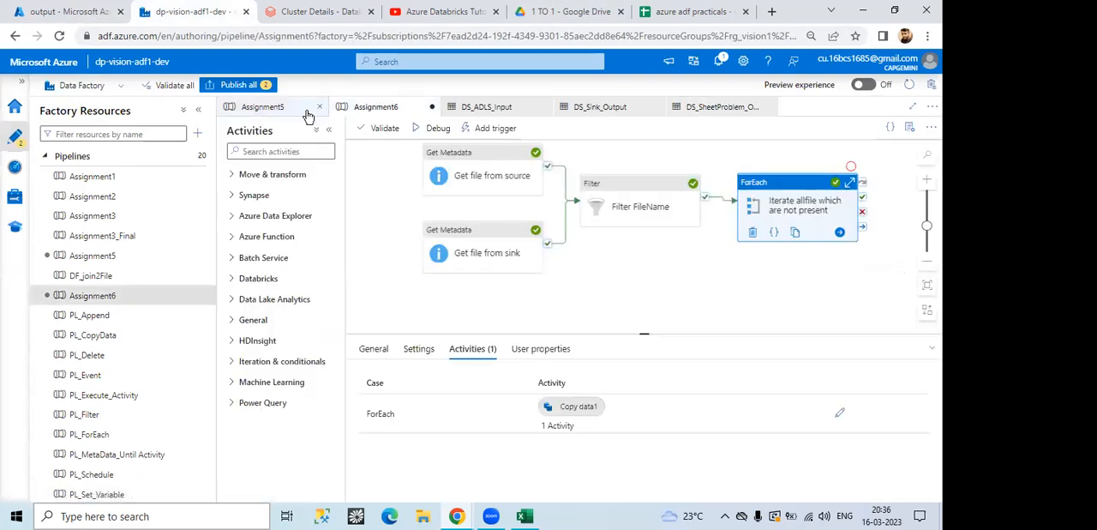
{"action": "left_click", "coordinate": [280, 113]}
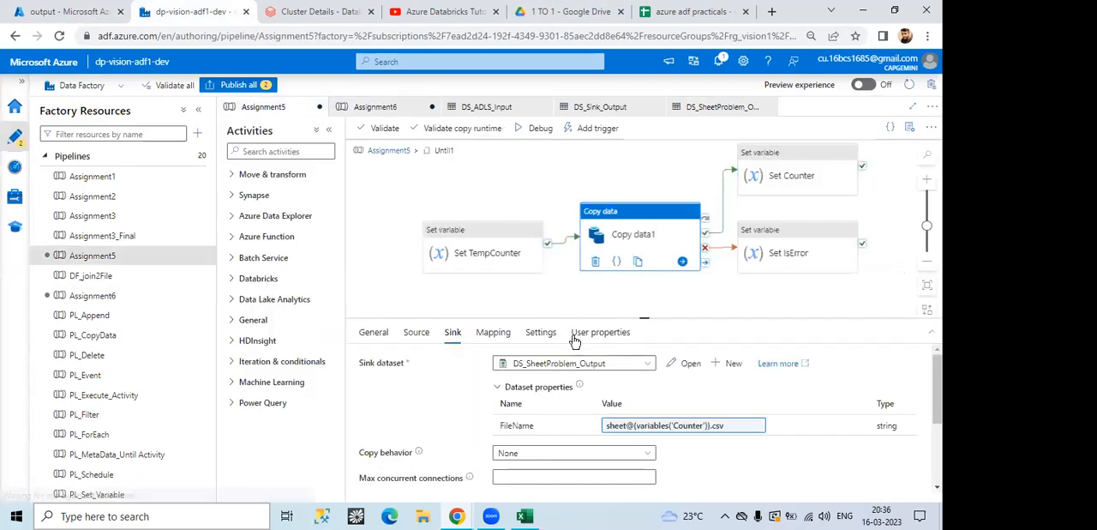
{"action": "left_click", "coordinate": [675, 426]}
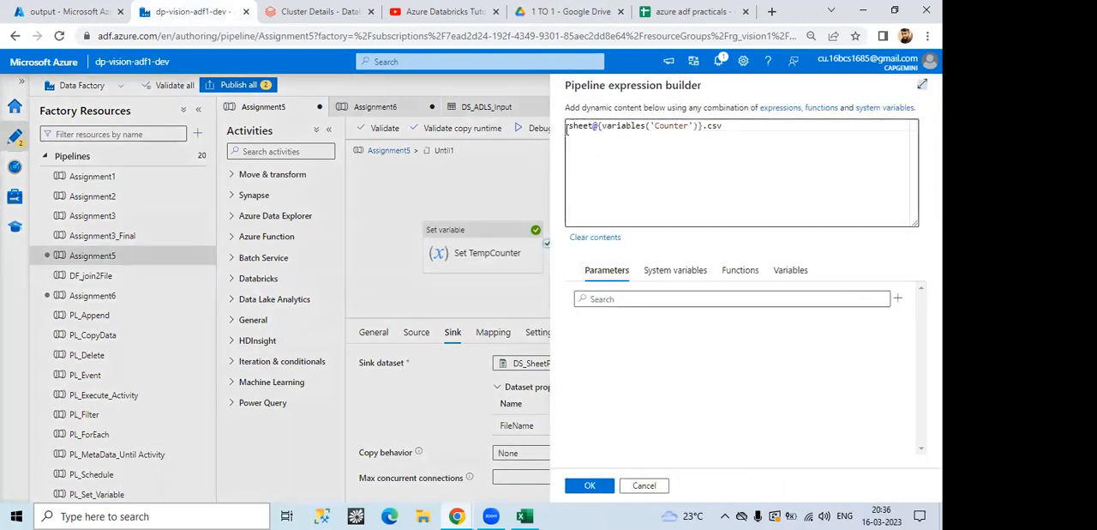
{"action": "left_click_drag", "start_coordinate": [595, 127], "coordinate": [699, 127]}
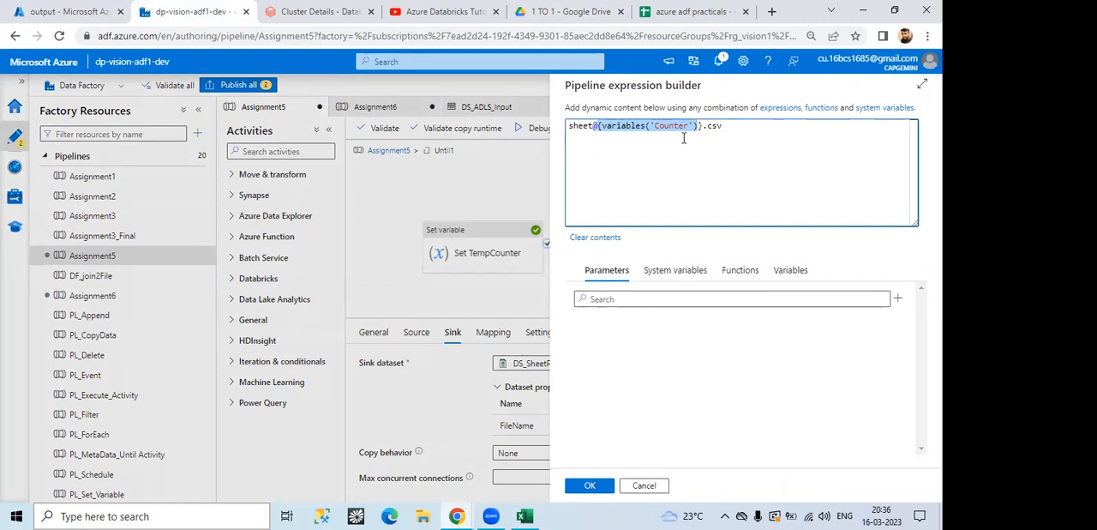
{"action": "left_click", "coordinate": [793, 132]}
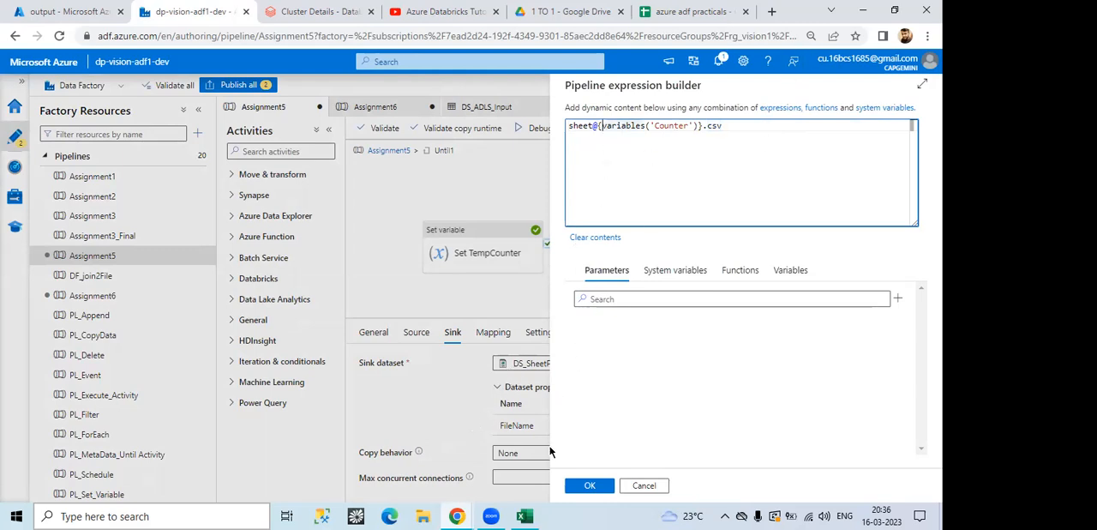
Step: Switch to sheetproblem.xlsx in Excel, label Sheet2's cells K6 "count" and L6 "tempcount", and fit column L to its text
{"action": "left_click", "coordinate": [525, 516]}
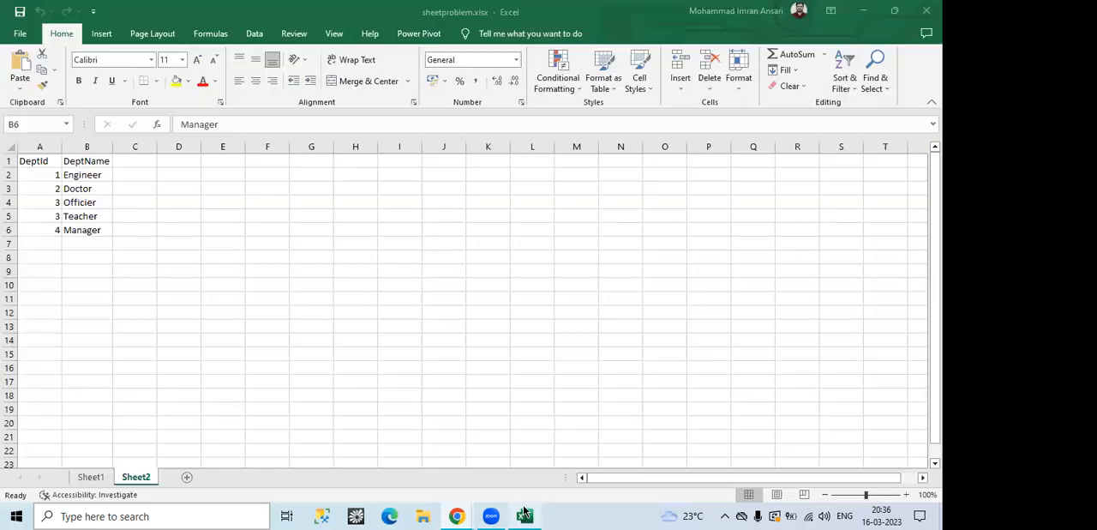
{"action": "double_click", "coordinate": [490, 230]}
{"action": "type", "text": "count"}
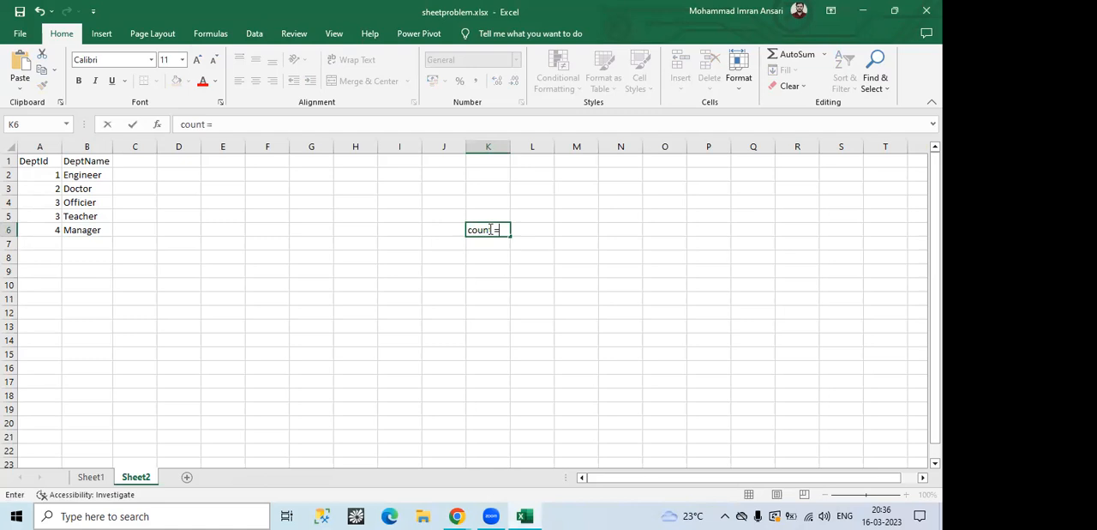
{"action": "left_click", "coordinate": [548, 230]}
{"action": "type", "text": "0"}
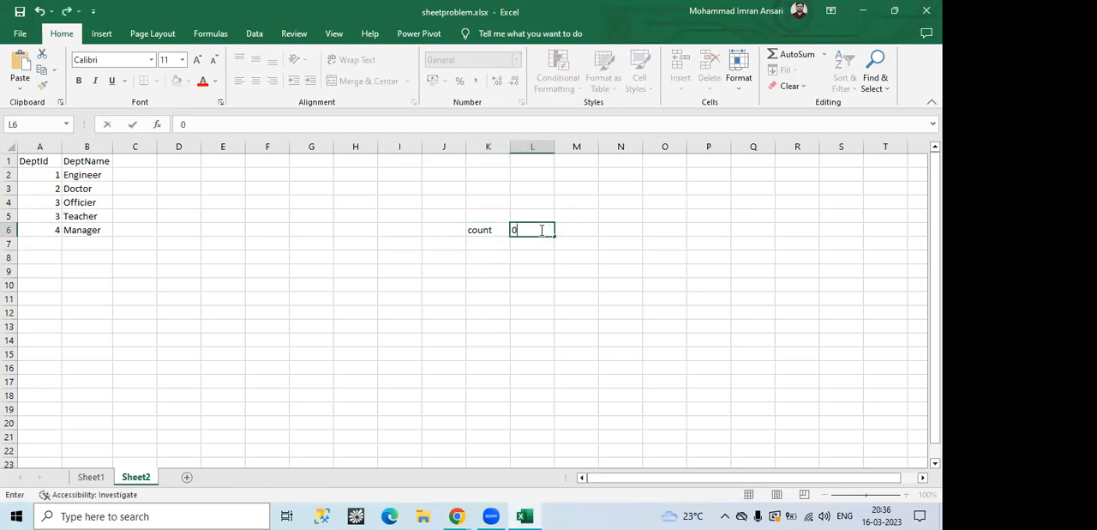
{"action": "left_click", "coordinate": [485, 243]}
{"action": "left_click", "coordinate": [549, 230]}
{"action": "type", "text": "tempcount"}
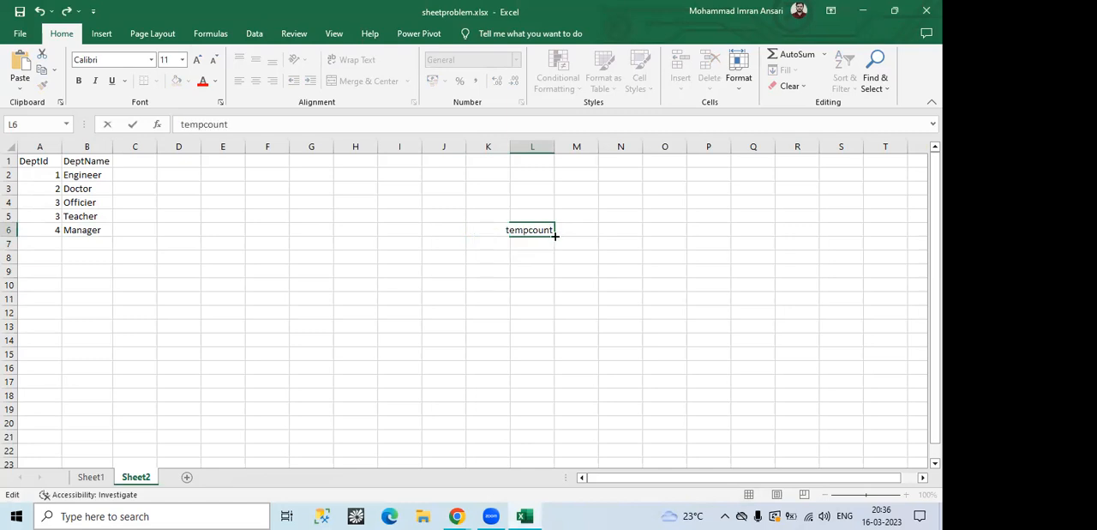
{"action": "left_click_drag", "start_coordinate": [482, 231], "coordinate": [601, 237]}
{"action": "double_click", "coordinate": [600, 237]}
{"action": "double_click", "coordinate": [581, 230]}
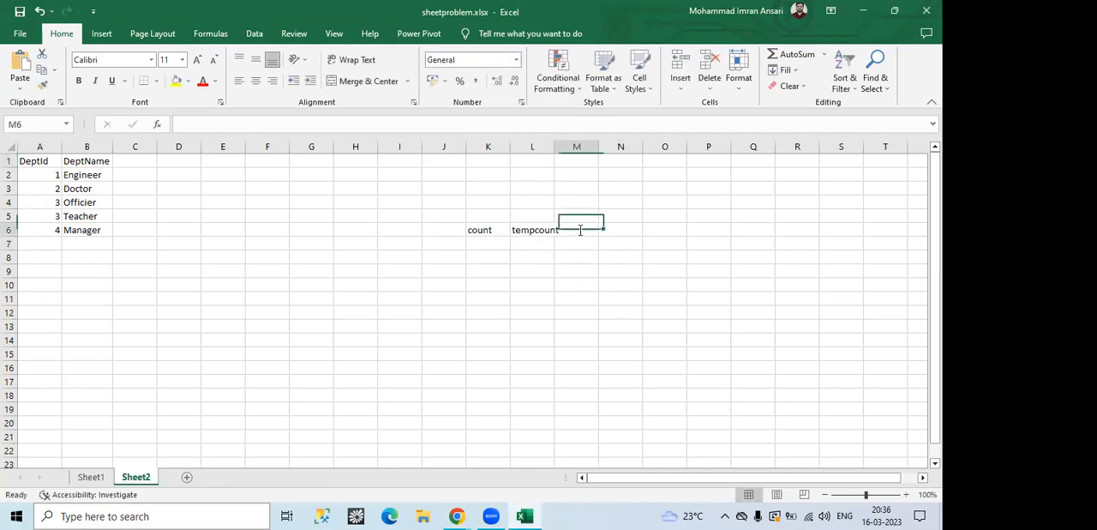
{"action": "double_click", "coordinate": [555, 150]}
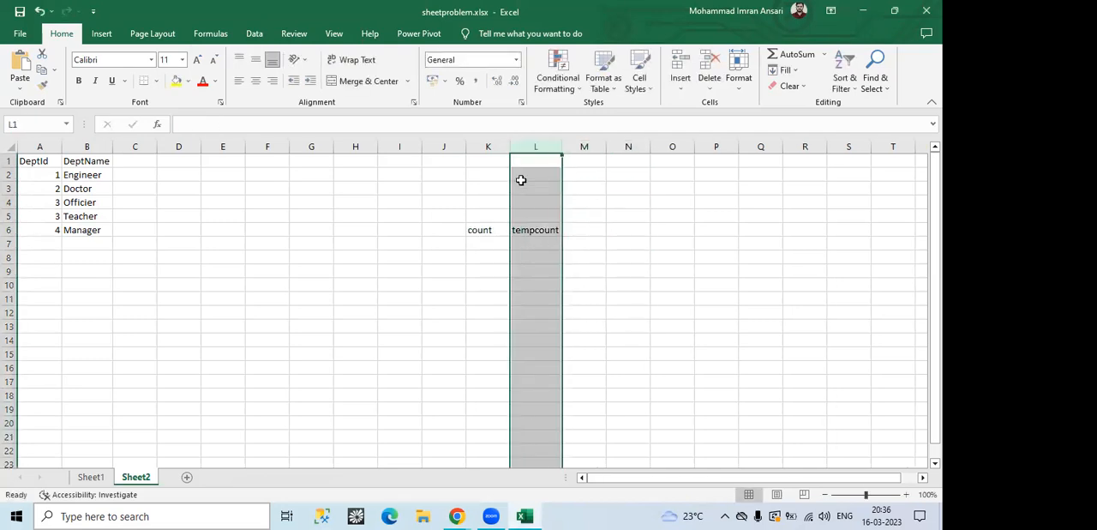
Step: Enter FALSE in cell I6 of Sheet2
{"action": "left_click", "coordinate": [391, 230]}
{"action": "double_click", "coordinate": [391, 230]}
{"action": "type", "text": "fa"}
Step: Glance at Sheet1, return to Sheet2 and enter 0 under the count label in cell K7
{"action": "left_click", "coordinate": [481, 243]}
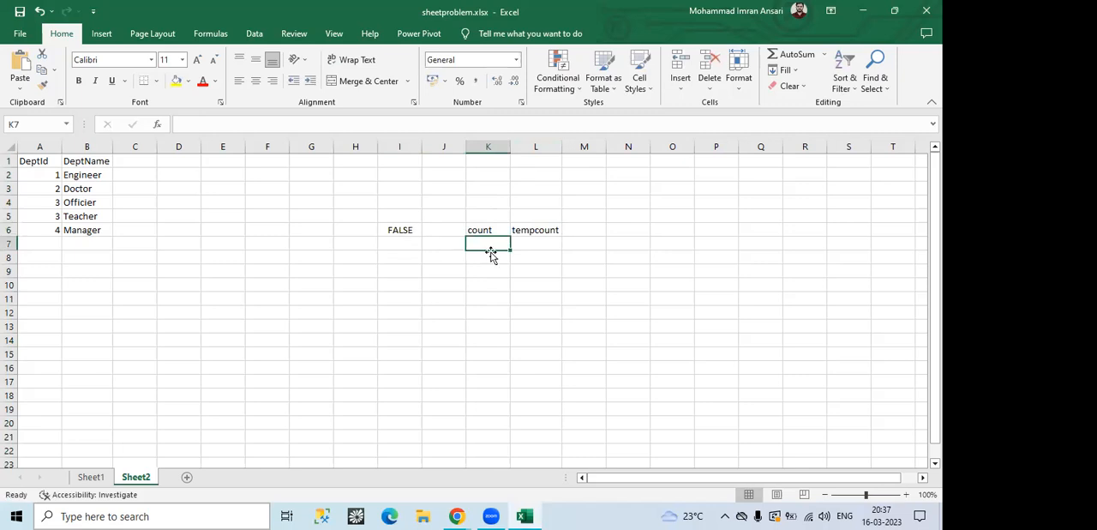
{"action": "type", "text": "0"}
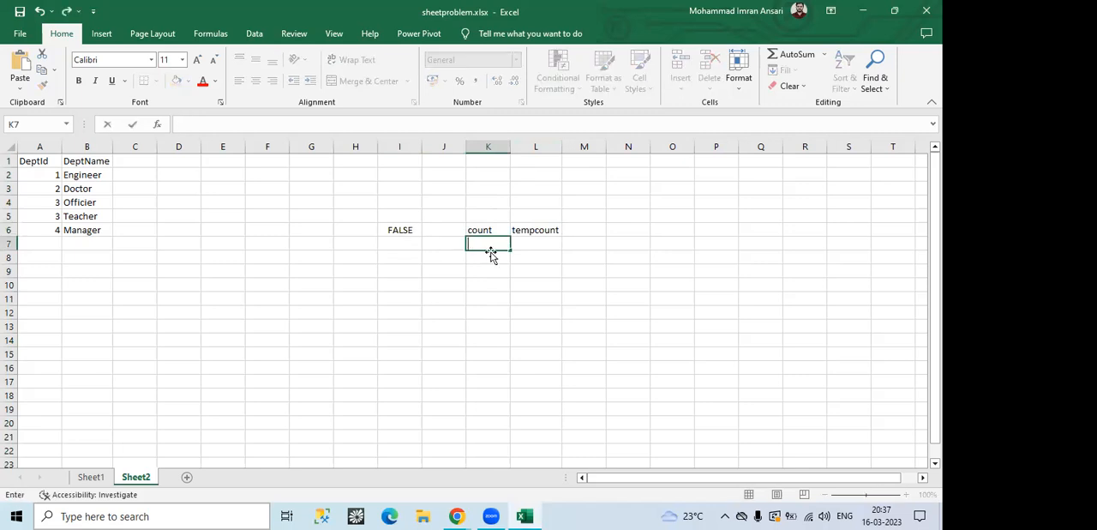
{"action": "left_click", "coordinate": [91, 483]}
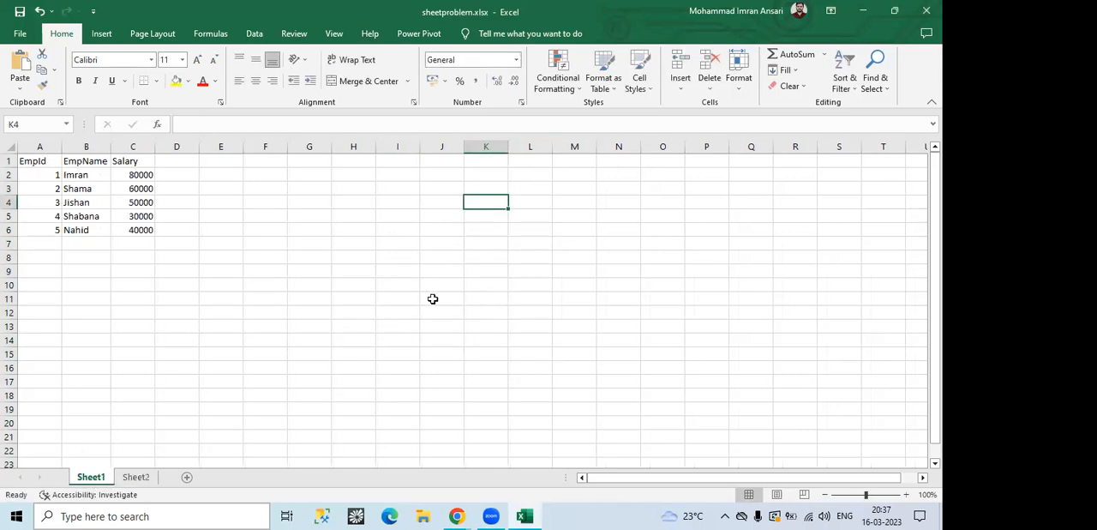
{"action": "left_click", "coordinate": [135, 477]}
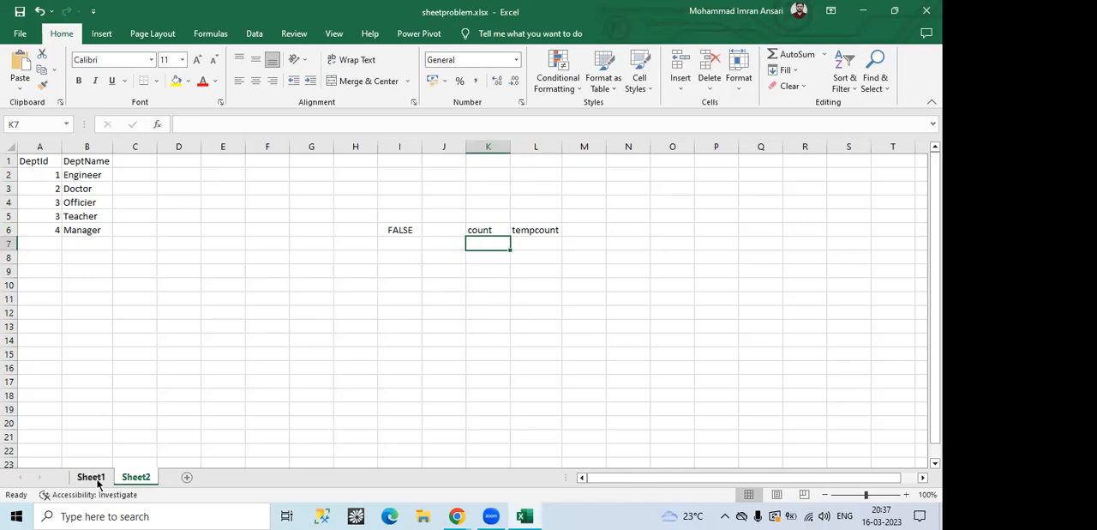
{"action": "double_click", "coordinate": [481, 241]}
{"action": "type", "text": "0"}
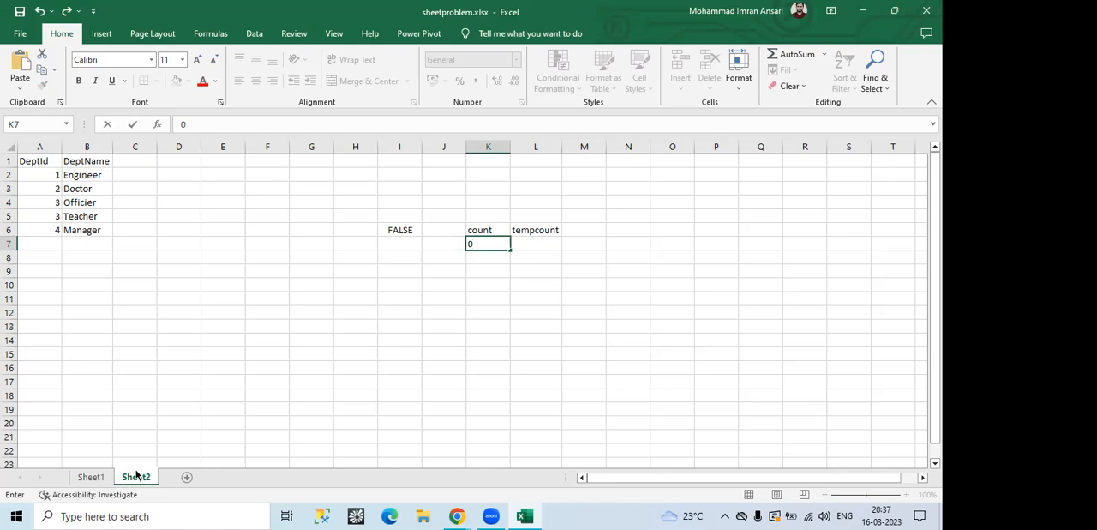
{"action": "left_click", "coordinate": [521, 243]}
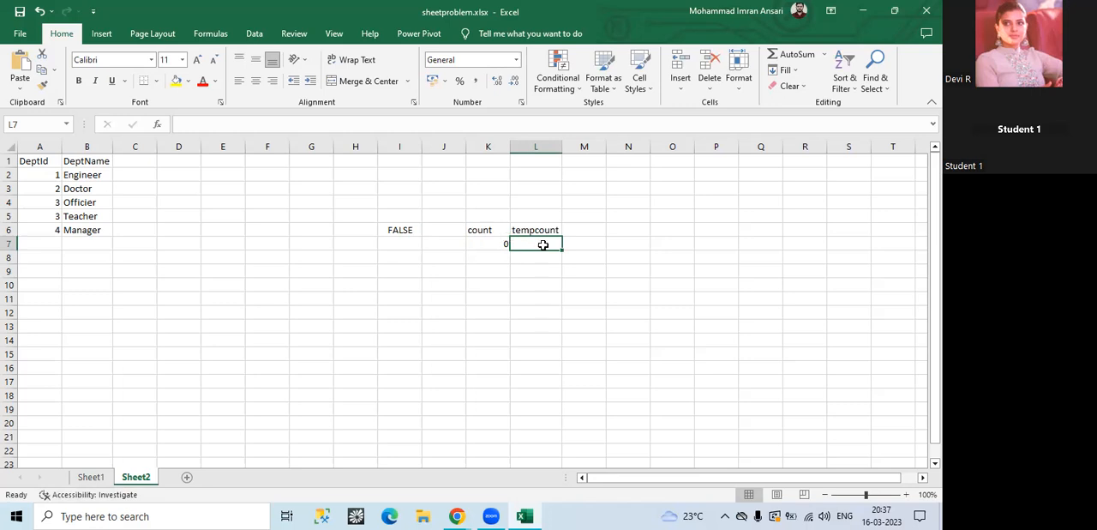
Step: Return to Data Factory, close the FileName expression unchanged, and examine the Value expression of the Set TempCounter activity
{"action": "mouse_move", "coordinate": [457, 516]}
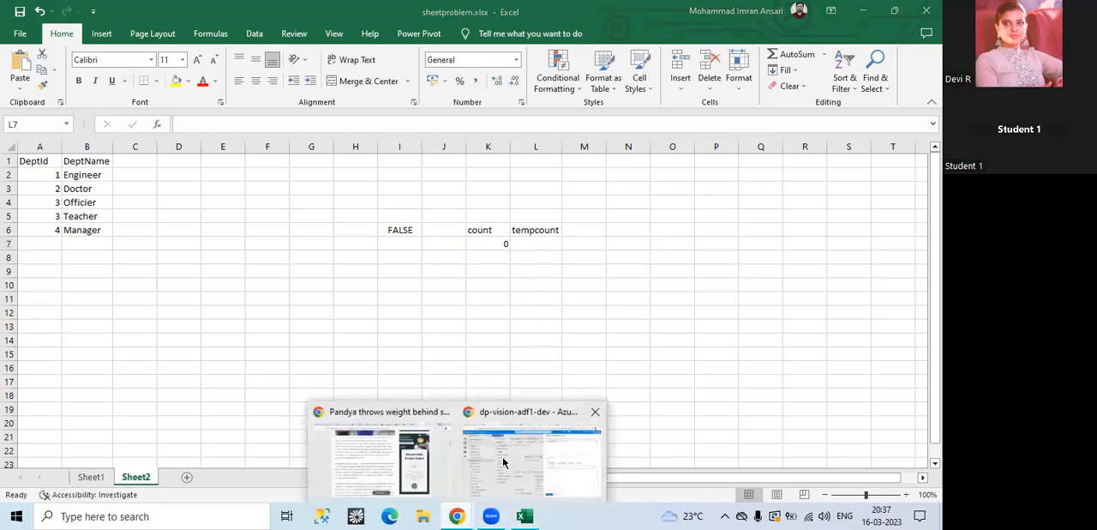
{"action": "left_click", "coordinate": [536, 458]}
{"action": "left_click", "coordinate": [644, 486]}
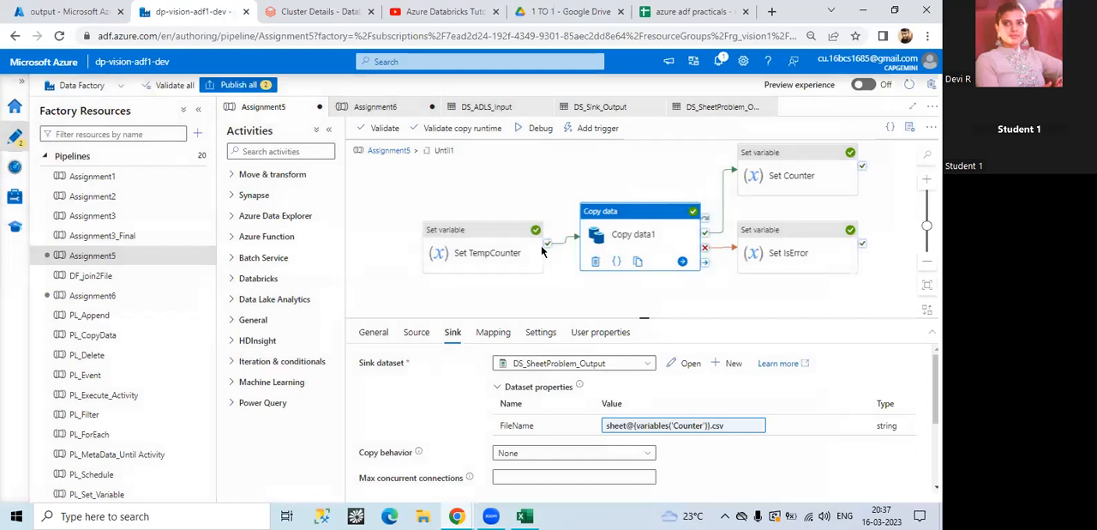
{"action": "left_click", "coordinate": [769, 180]}
{"action": "left_click", "coordinate": [471, 255]}
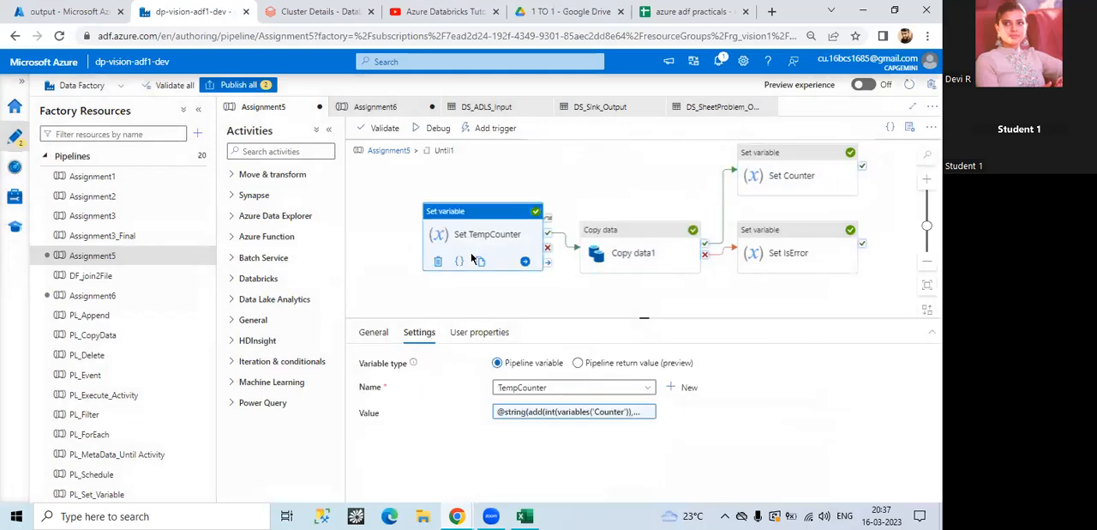
{"action": "left_click", "coordinate": [548, 412]}
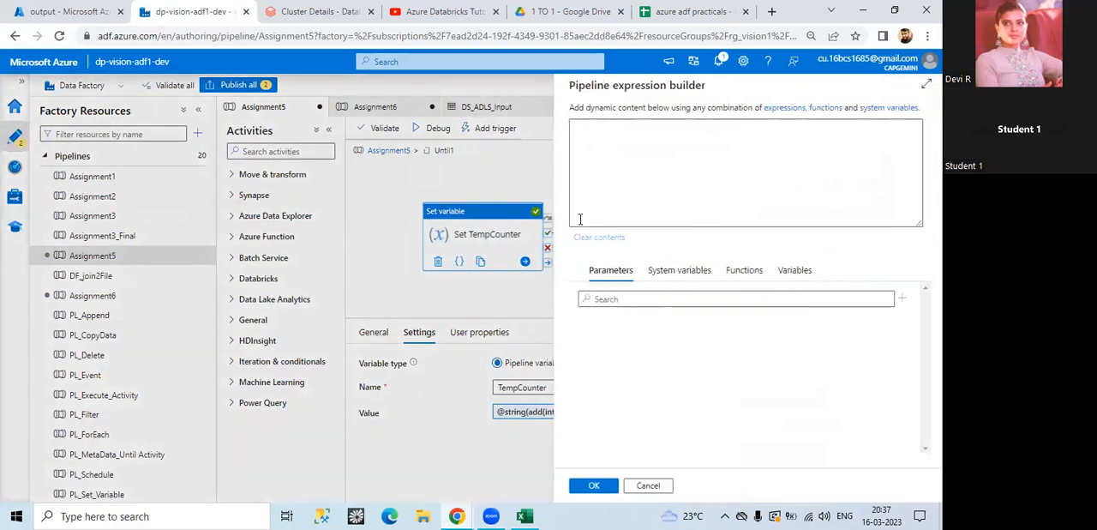
{"action": "left_click_drag", "start_coordinate": [606, 126], "coordinate": [617, 126]}
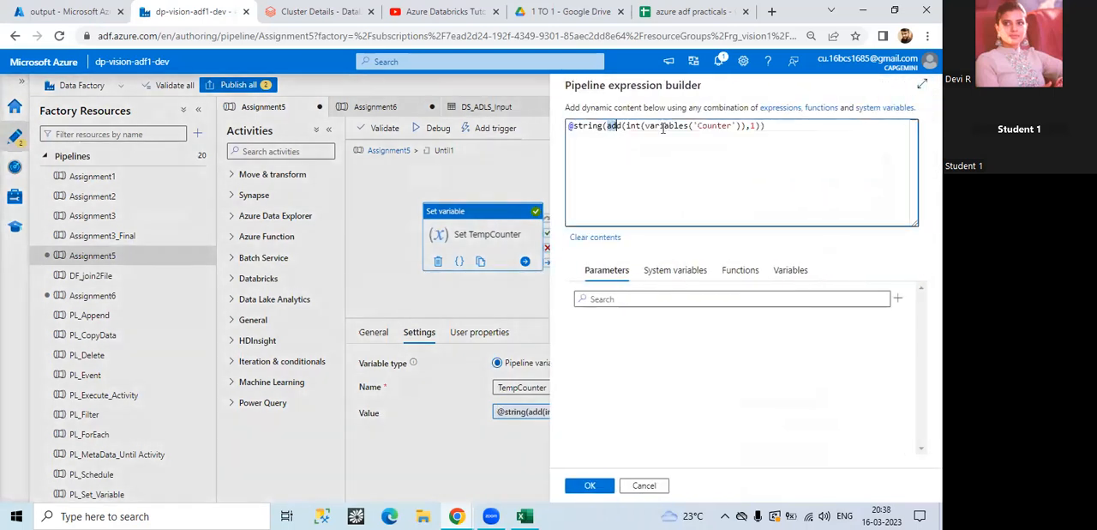
{"action": "left_click_drag", "start_coordinate": [692, 126], "coordinate": [732, 126]}
{"action": "left_click_drag", "start_coordinate": [650, 126], "coordinate": [737, 126]}
{"action": "left_click", "coordinate": [752, 126]}
Step: Switch back to Excel and enter 1 under the tempcount label in cell L7 of Sheet2
{"action": "left_click", "coordinate": [525, 516]}
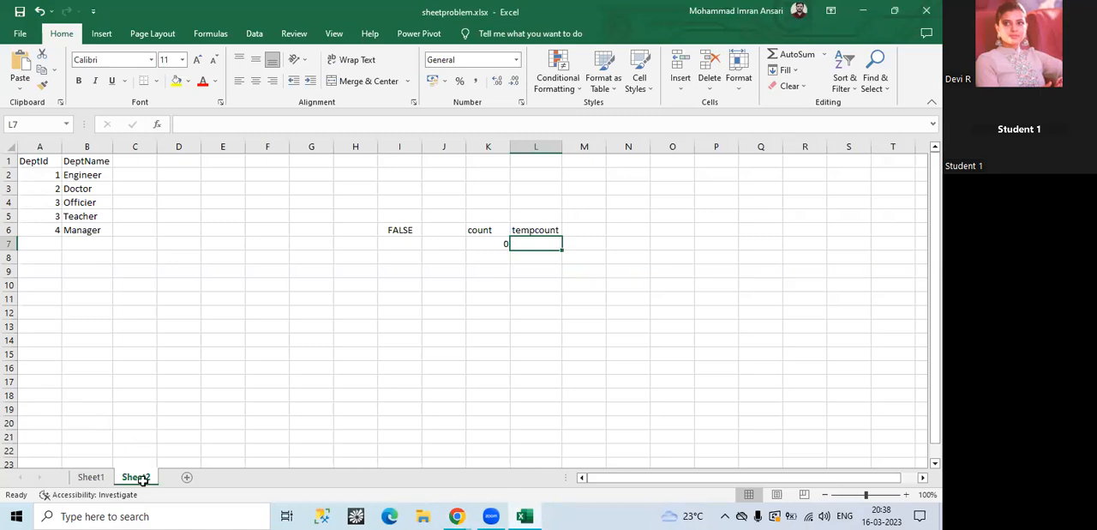
{"action": "double_click", "coordinate": [534, 247]}
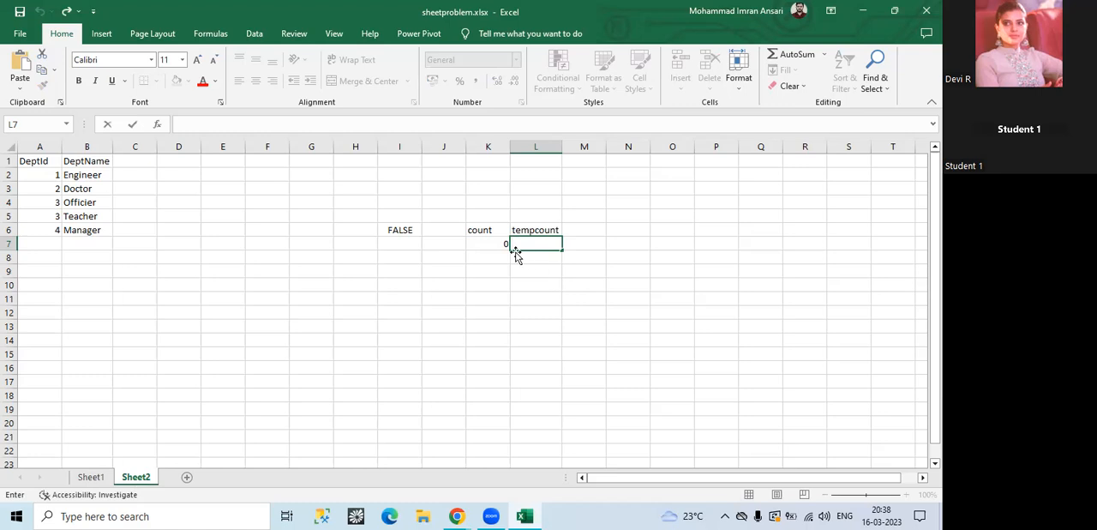
{"action": "key", "text": "Escape"}
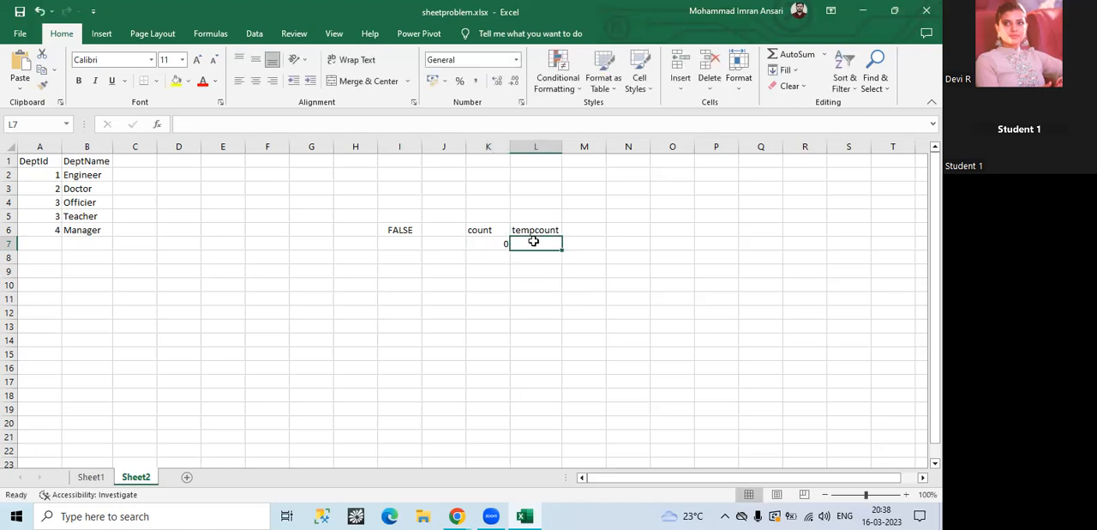
{"action": "type", "text": "1"}
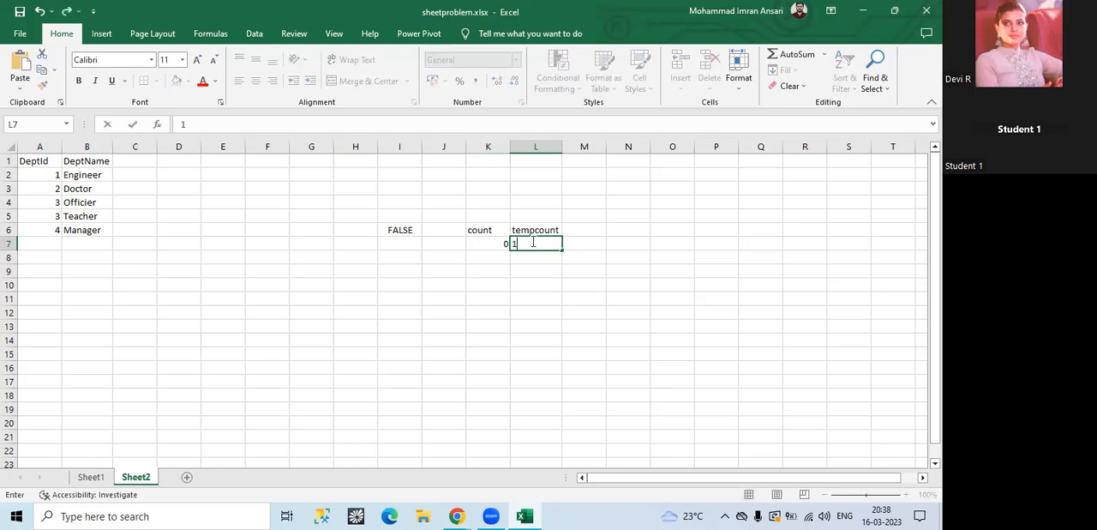
{"action": "left_click", "coordinate": [579, 241]}
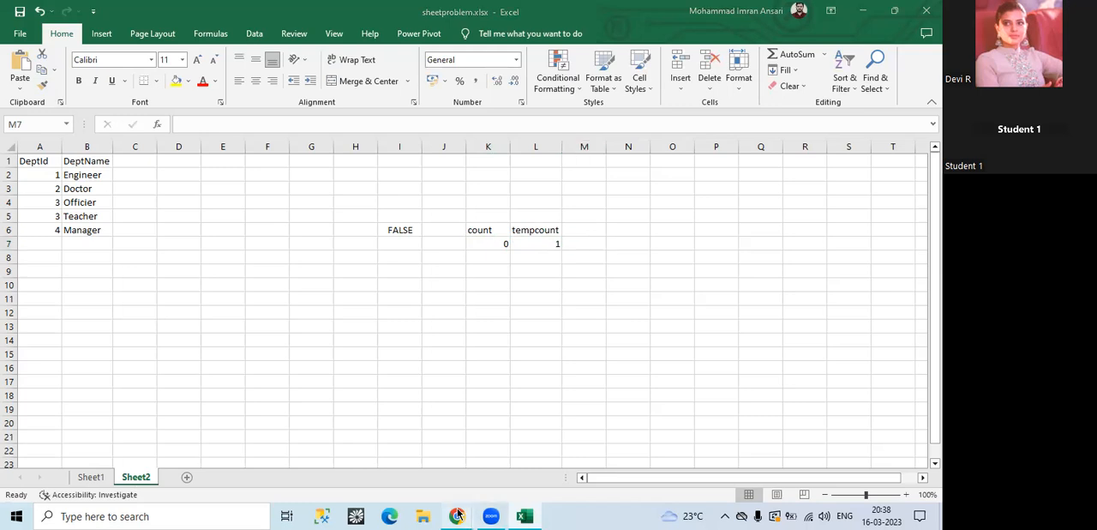
Step: Return to Data Factory, close the TempCounter expression without changes, and view the sink settings of Copy data1
{"action": "mouse_move", "coordinate": [476, 512]}
{"action": "left_click", "coordinate": [482, 459]}
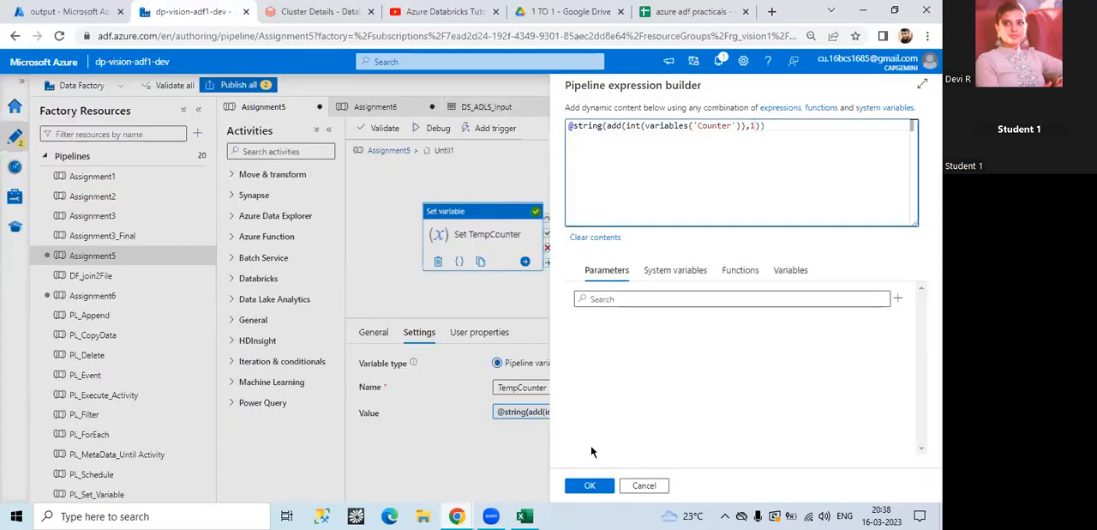
{"action": "left_click", "coordinate": [644, 485]}
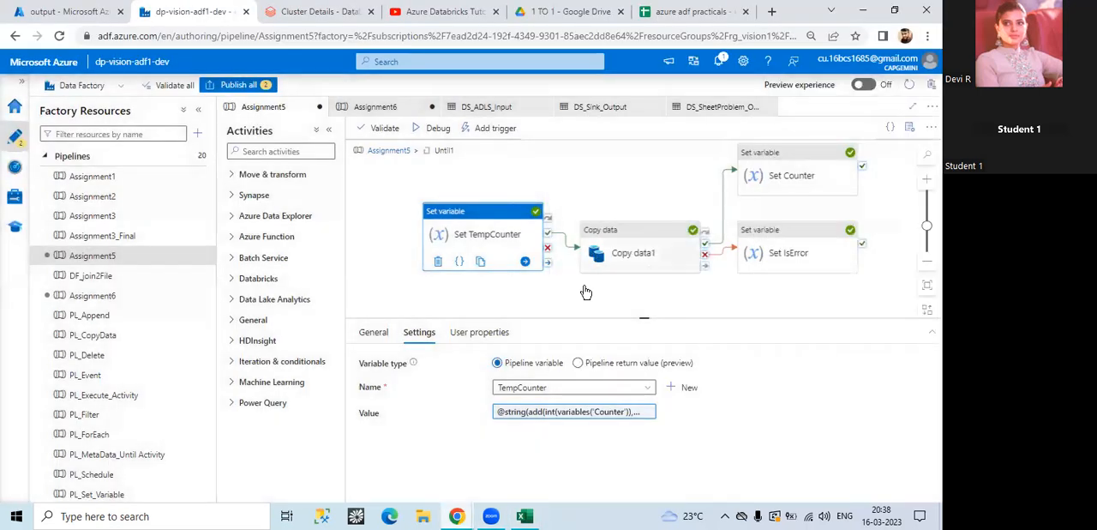
{"action": "left_click", "coordinate": [621, 254]}
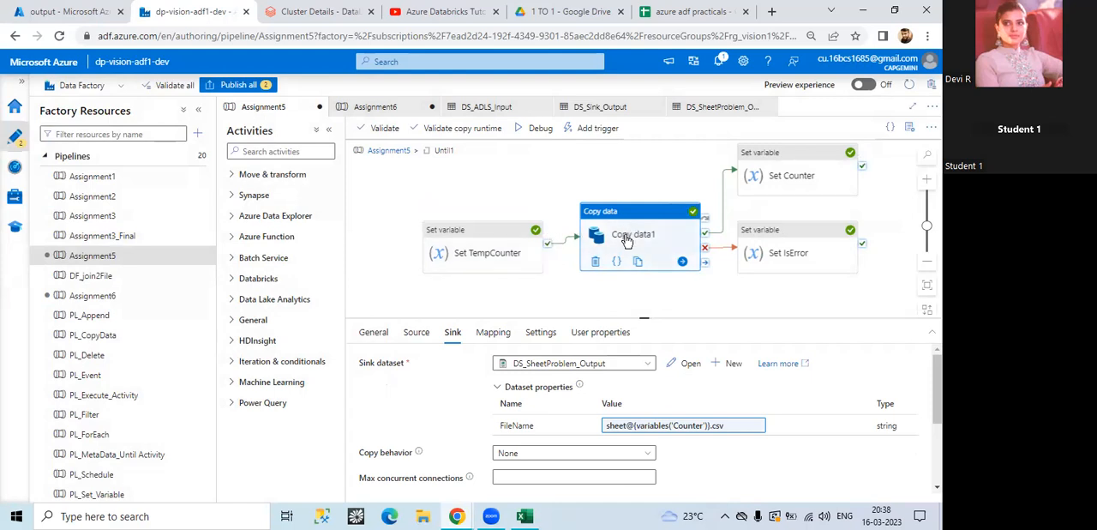
Step: Examine the variable name and value in the Set Counter activity's settings, checking the count label in Excel's Sheet2 before returning to Data Factory
{"action": "left_click", "coordinate": [788, 174]}
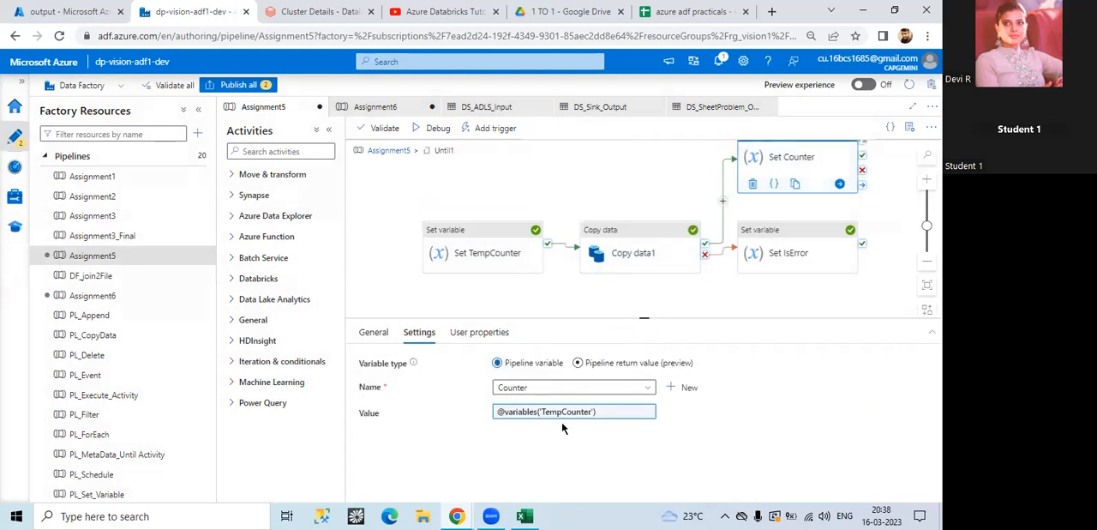
{"action": "left_click_drag", "start_coordinate": [531, 387], "coordinate": [491, 391]}
{"action": "left_click", "coordinate": [525, 516]}
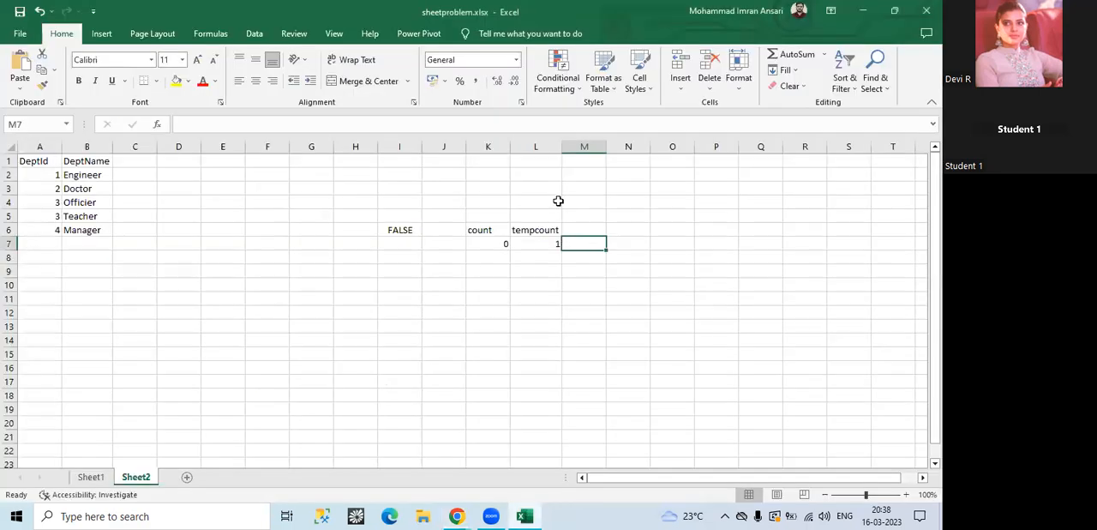
{"action": "left_click", "coordinate": [479, 230]}
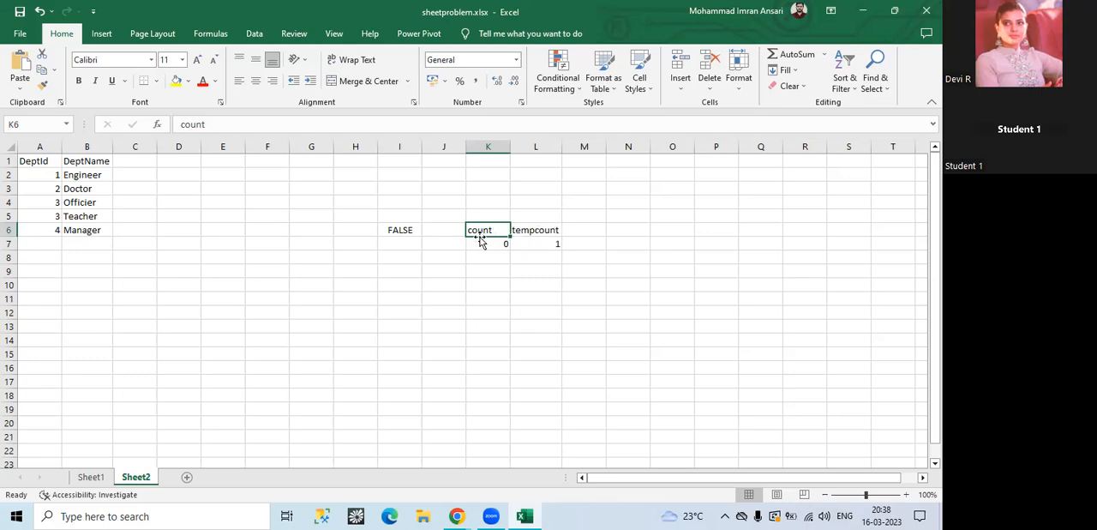
{"action": "mouse_move", "coordinate": [465, 515]}
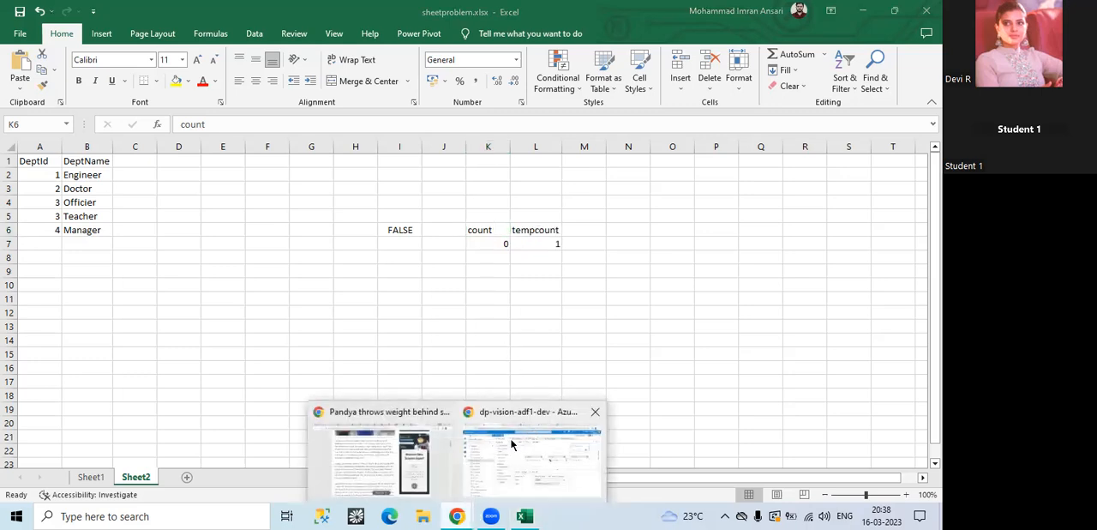
{"action": "left_click", "coordinate": [518, 446]}
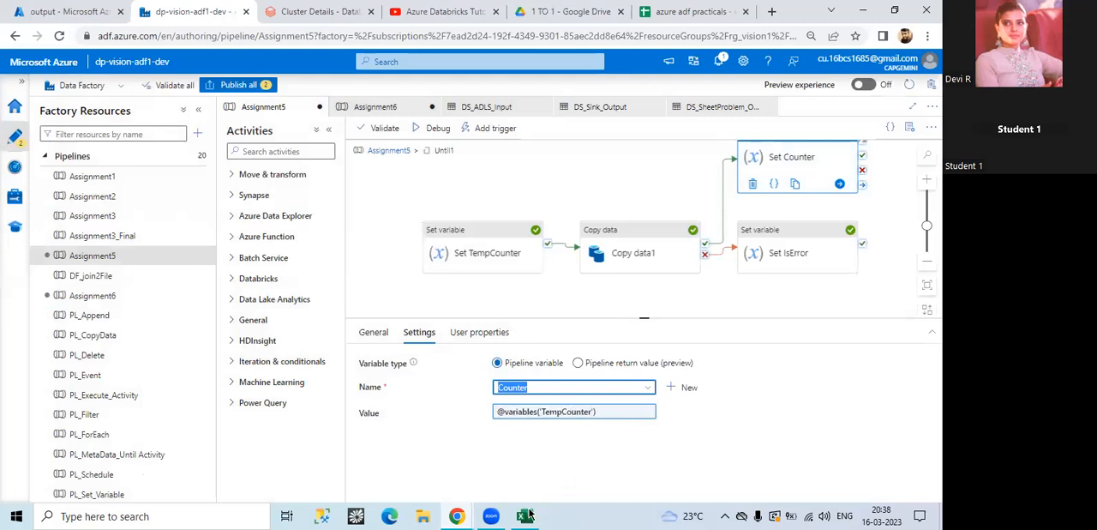
Step: Switch to Excel, add a second count label in M6 of Sheet2 with 1 below it in M7, and glance at Sheet1
{"action": "mouse_move", "coordinate": [504, 508]}
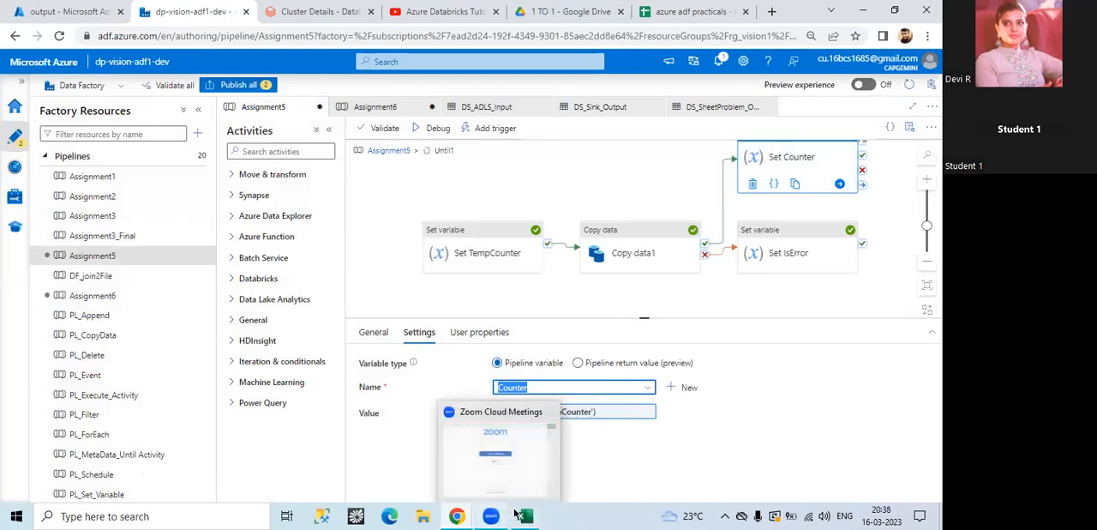
{"action": "left_click", "coordinate": [520, 479]}
{"action": "double_click", "coordinate": [578, 228]}
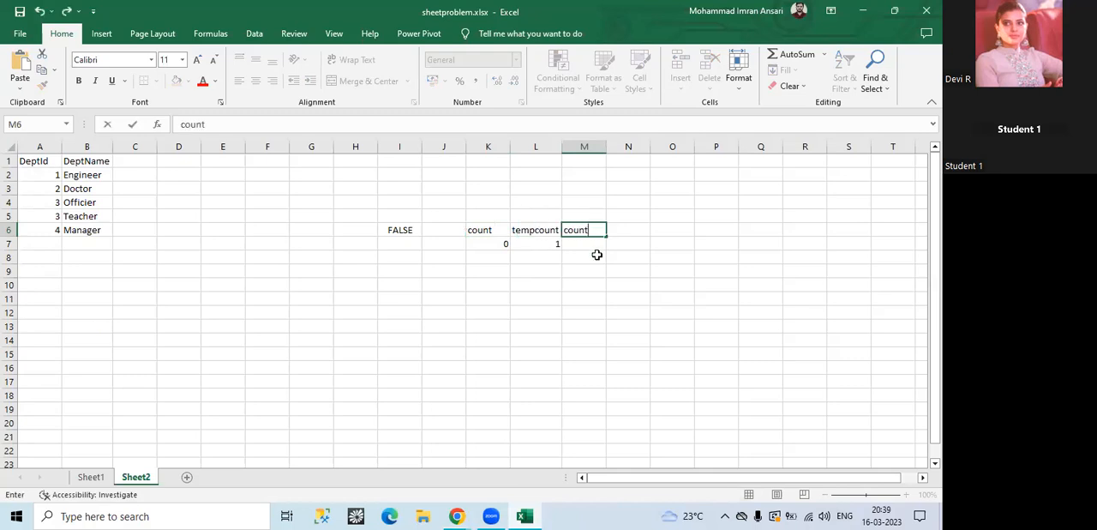
{"action": "key", "text": "Return"}
{"action": "type", "text": "1"}
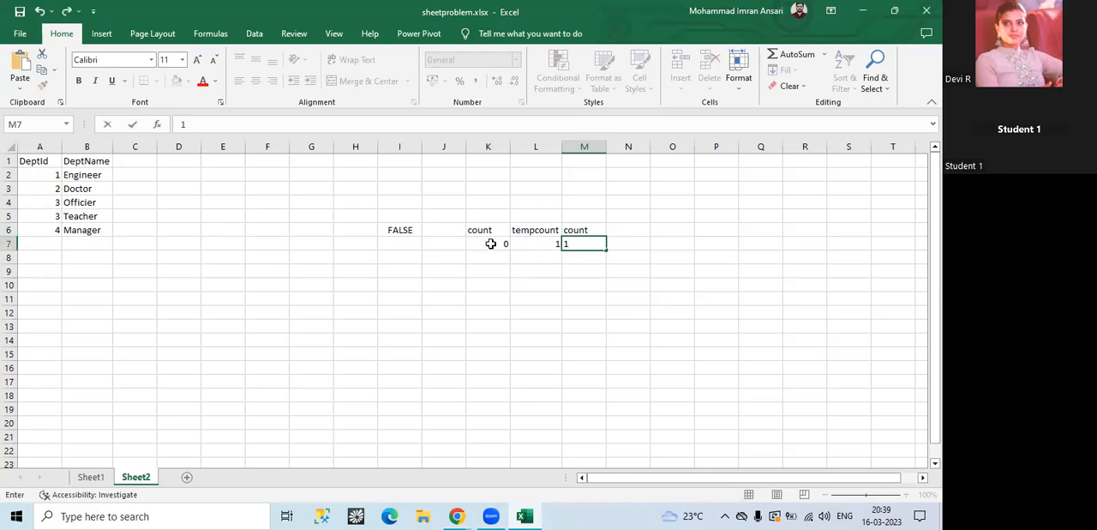
{"action": "left_click", "coordinate": [90, 477]}
{"action": "left_click", "coordinate": [135, 477]}
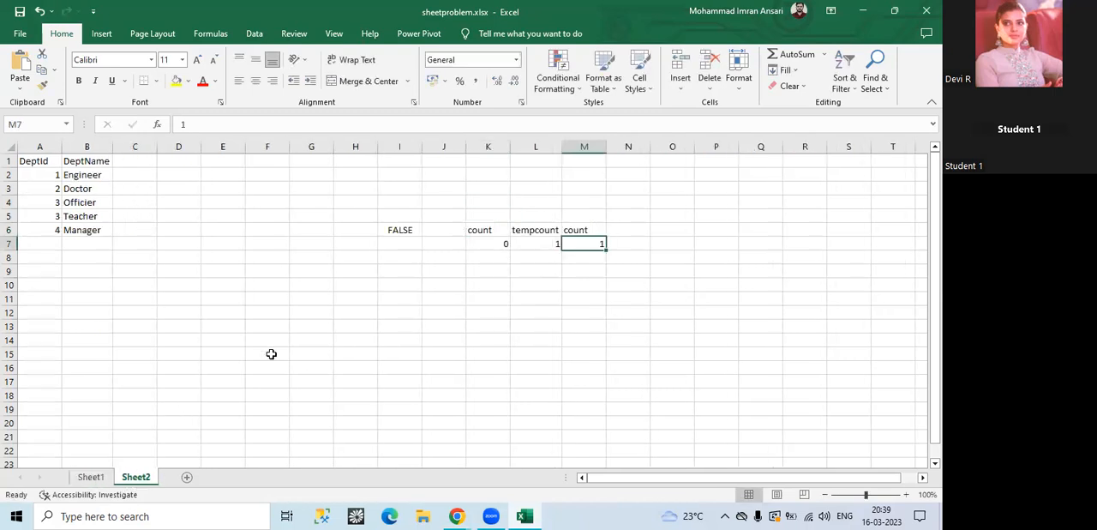
Step: Review the tempcount value and second count label, and enter 1 in cell K8 for the second iteration's starting count
{"action": "left_click", "coordinate": [552, 243]}
{"action": "left_click", "coordinate": [583, 231]}
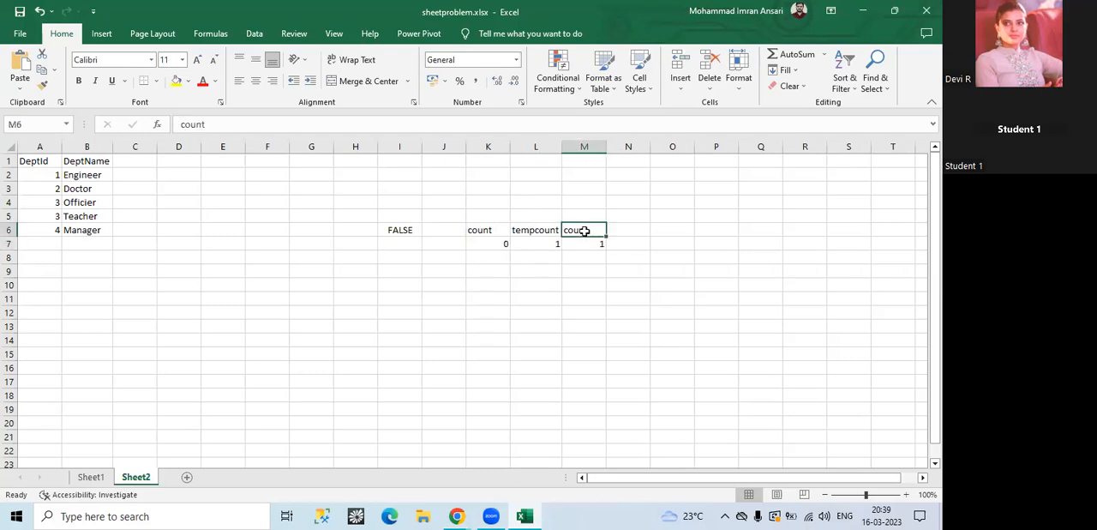
{"action": "left_click", "coordinate": [501, 259]}
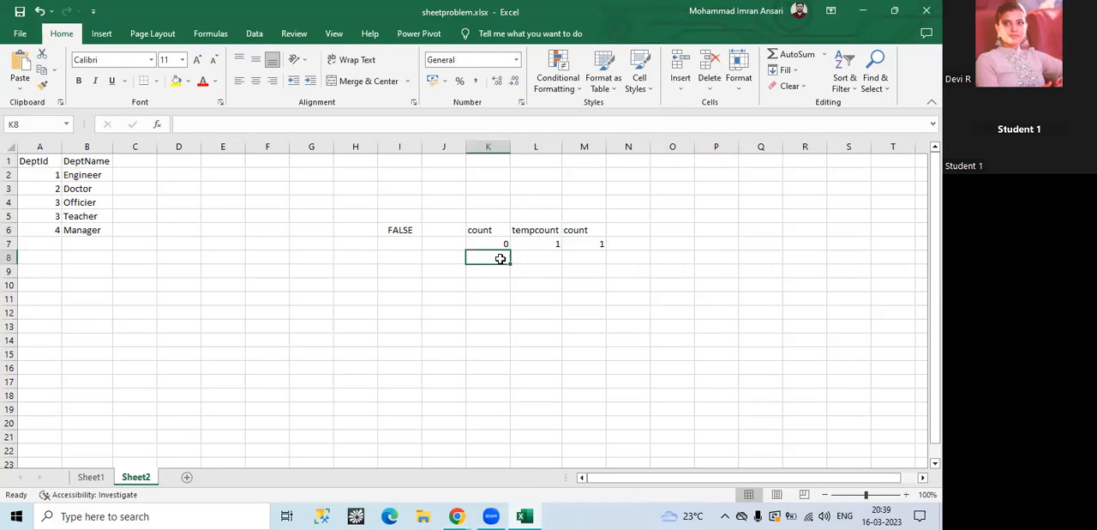
{"action": "type", "text": "1"}
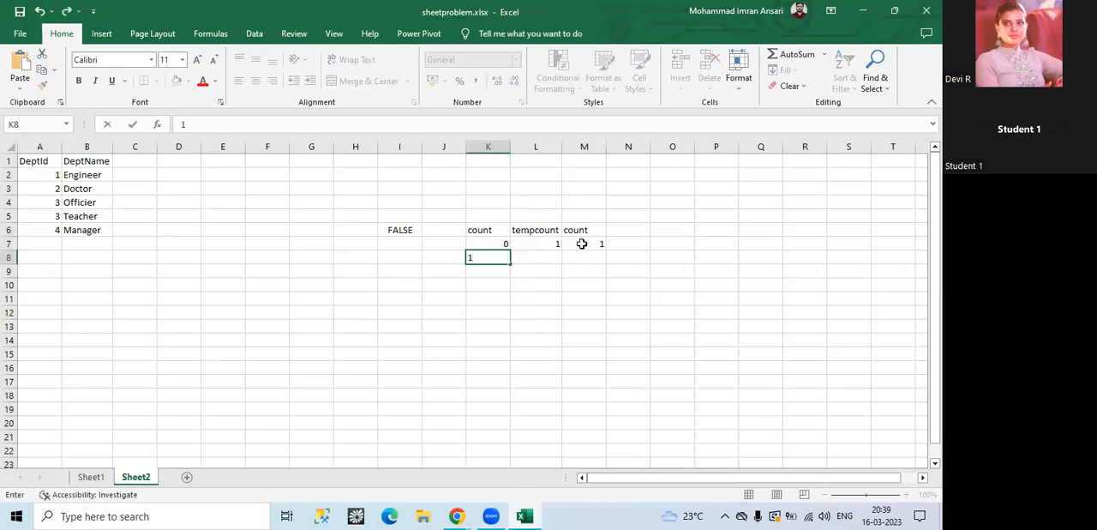
{"action": "left_click", "coordinate": [392, 368]}
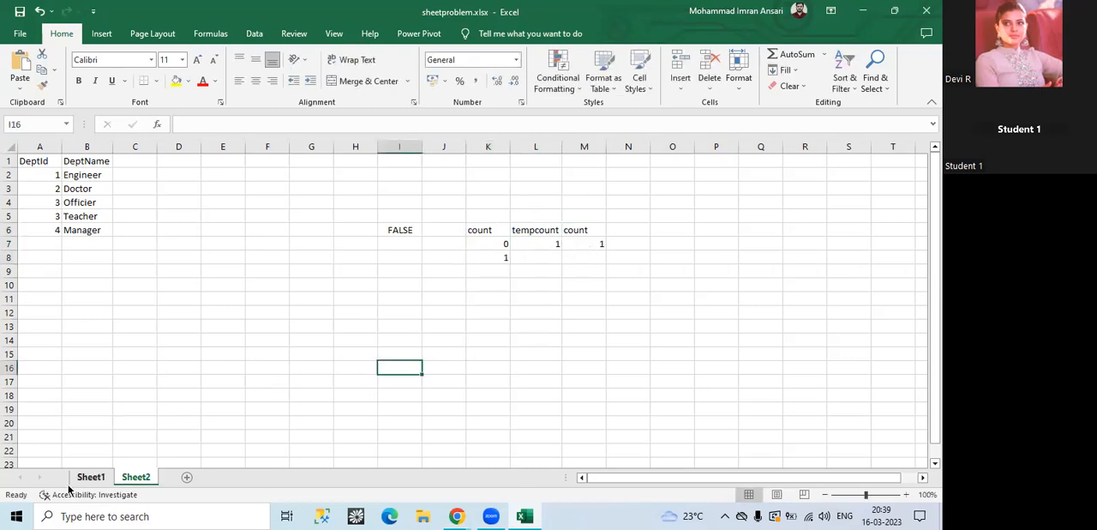
Step: Glance at Sheet1, return to Sheet2 and enter 2 in both L8 and M8 as the second iteration's tempcount and count
{"action": "left_click", "coordinate": [97, 481]}
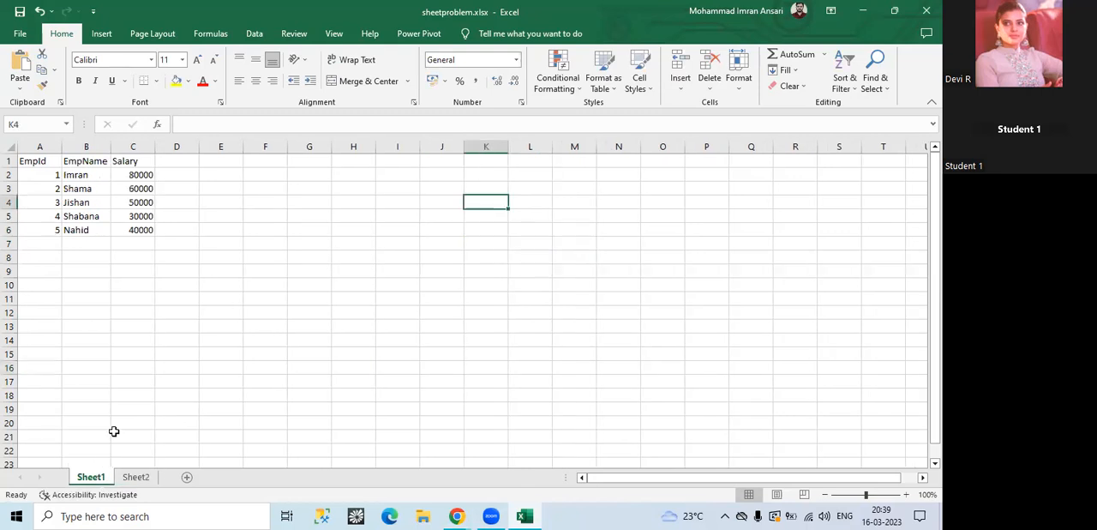
{"action": "left_click", "coordinate": [134, 480]}
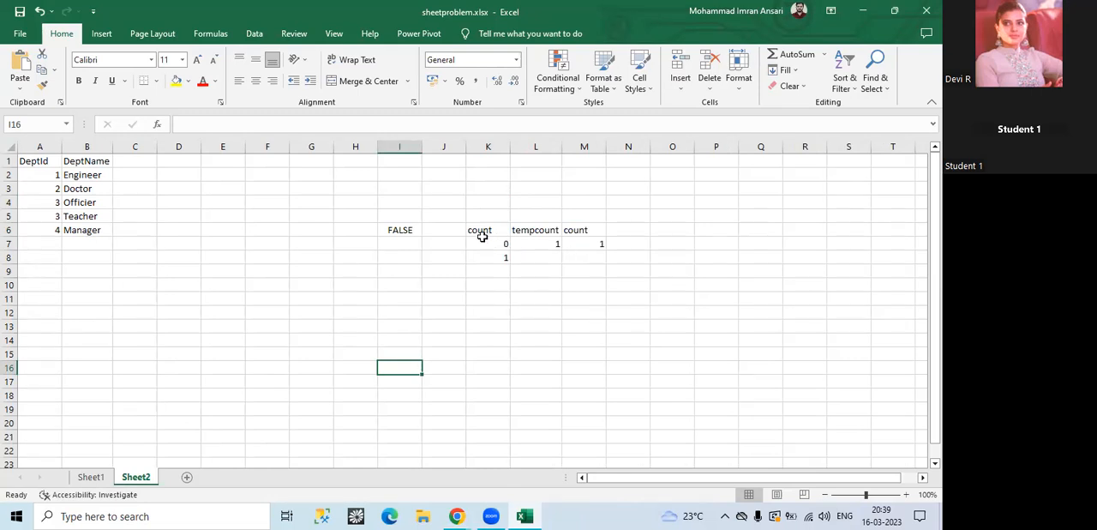
{"action": "left_click", "coordinate": [501, 259]}
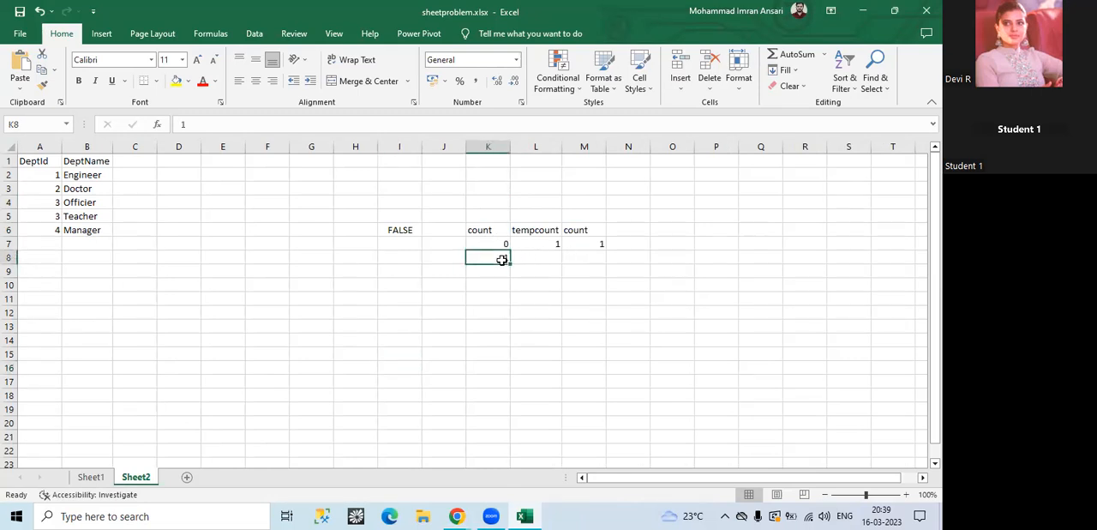
{"action": "left_click", "coordinate": [539, 257]}
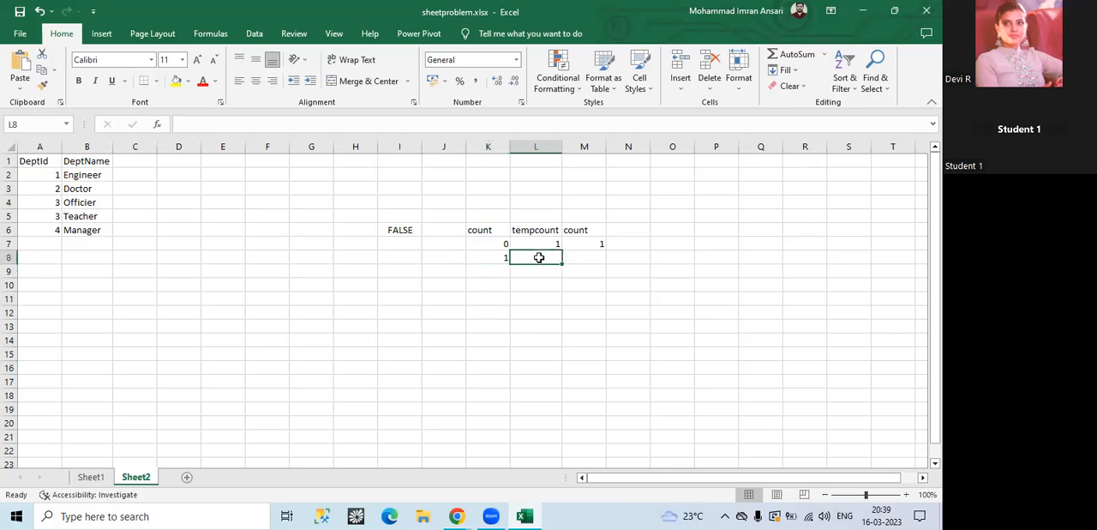
{"action": "type", "text": "2"}
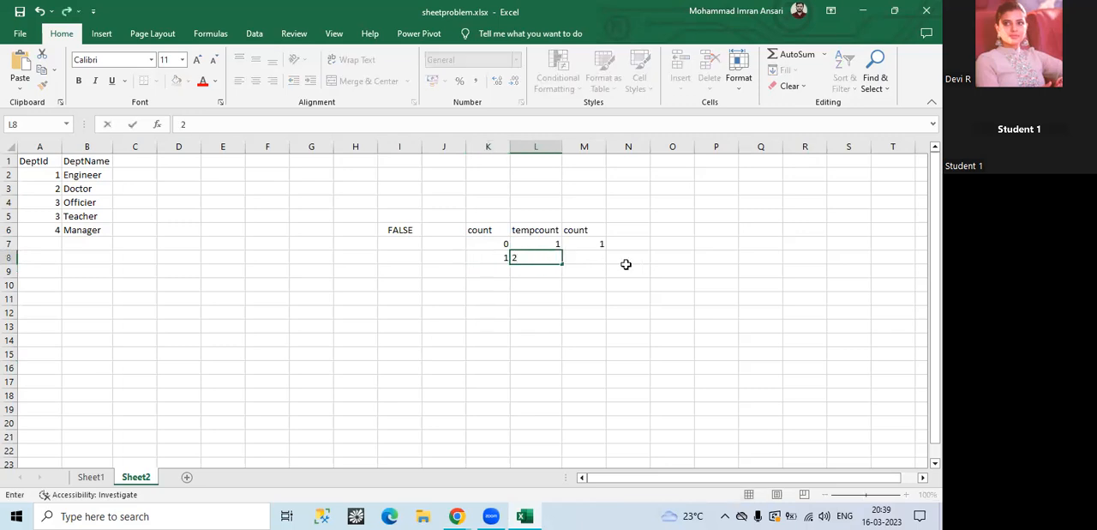
{"action": "left_click", "coordinate": [591, 257]}
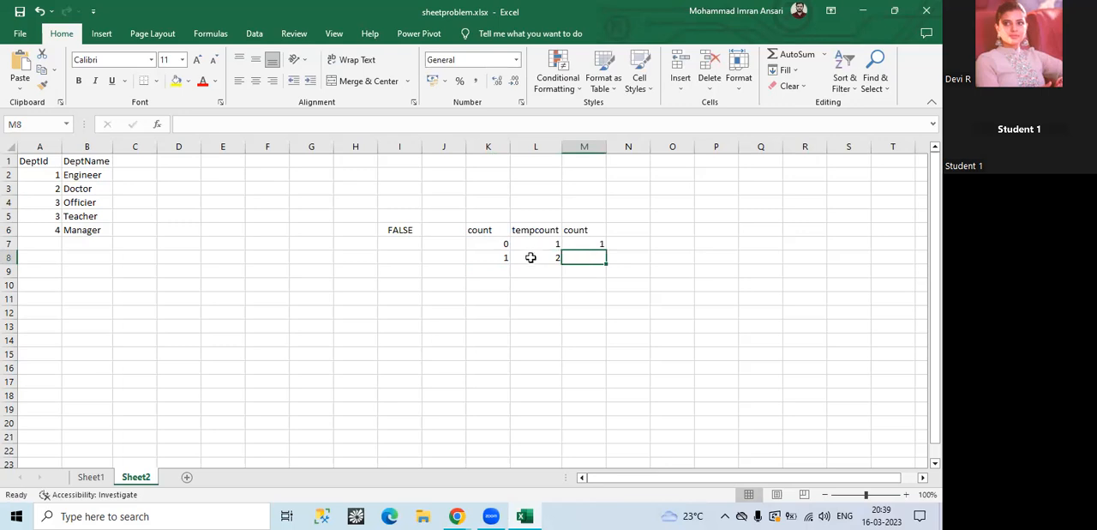
{"action": "type", "text": "2"}
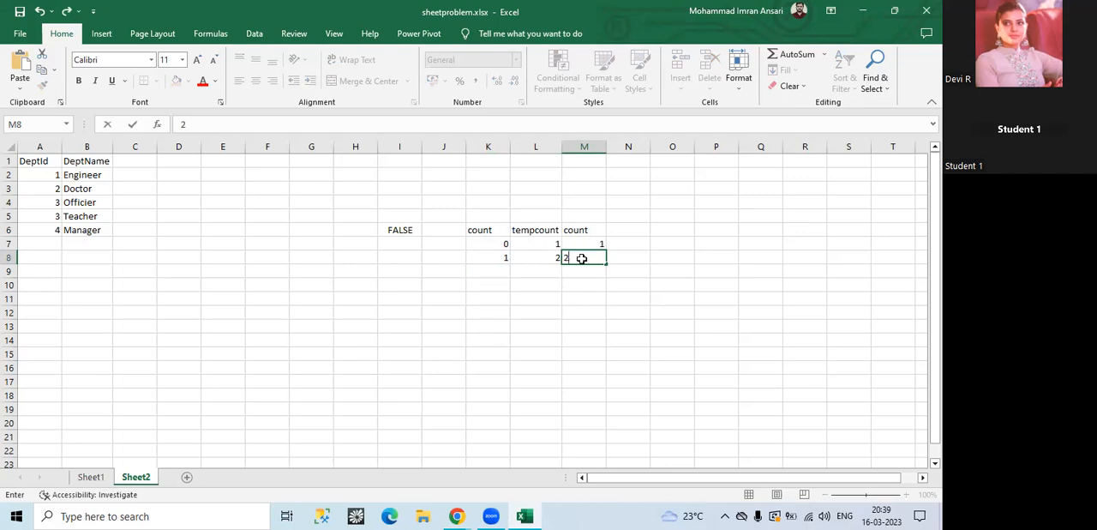
{"action": "key", "text": "Return"}
{"action": "key", "text": "Return"}
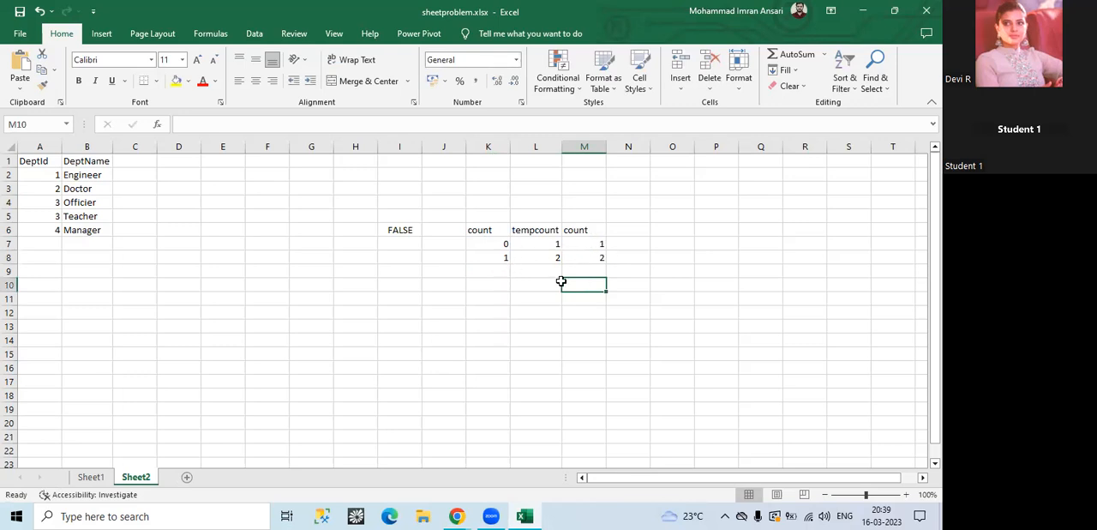
Step: Enter 2 in cell K9 of Sheet2 as the third iteration's starting count
{"action": "left_click", "coordinate": [500, 274]}
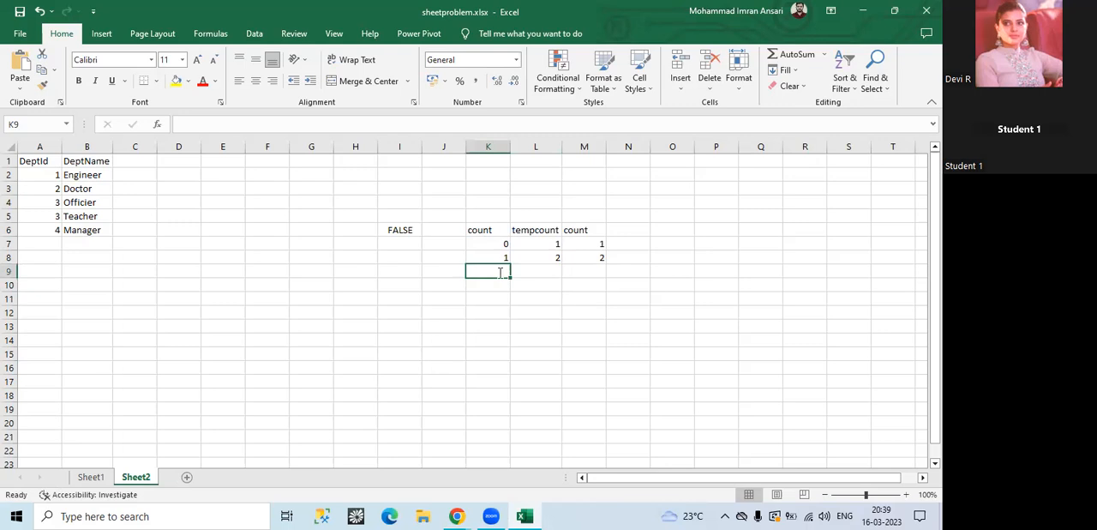
{"action": "type", "text": "2"}
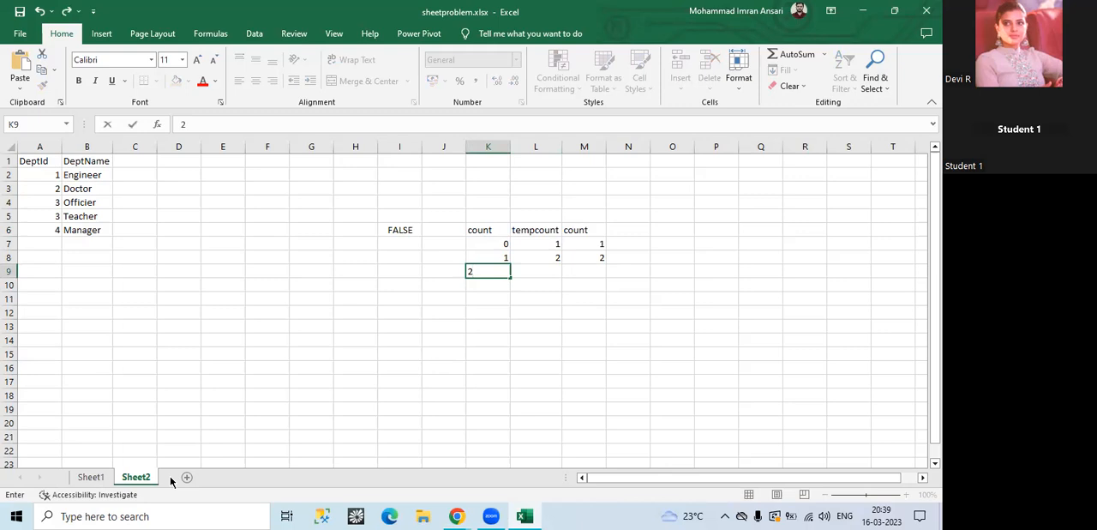
{"action": "left_click", "coordinate": [534, 271]}
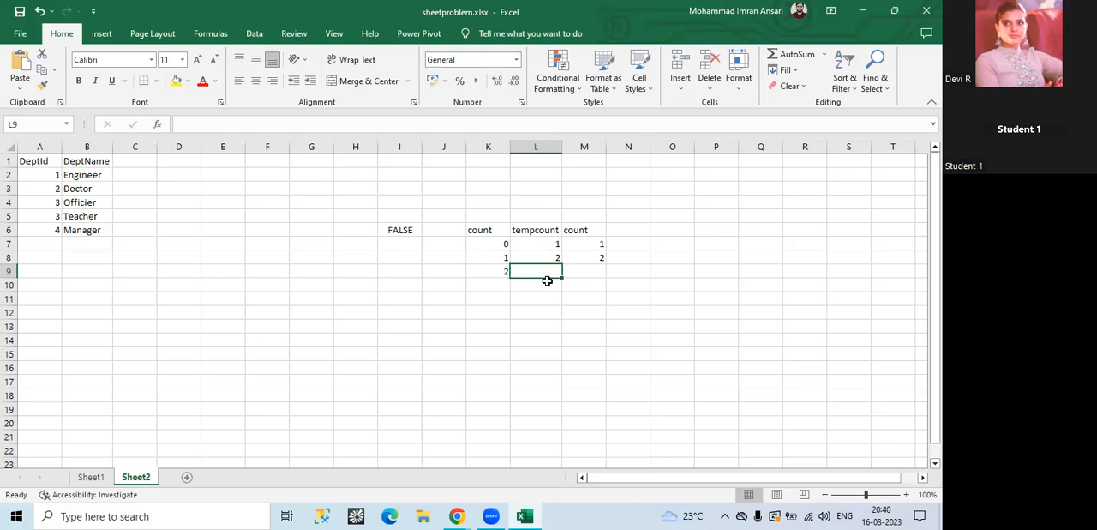
Step: Switch to Data Factory and view the variable settings of the Set IsError activity
{"action": "left_click", "coordinate": [456, 515]}
{"action": "left_click", "coordinate": [512, 465]}
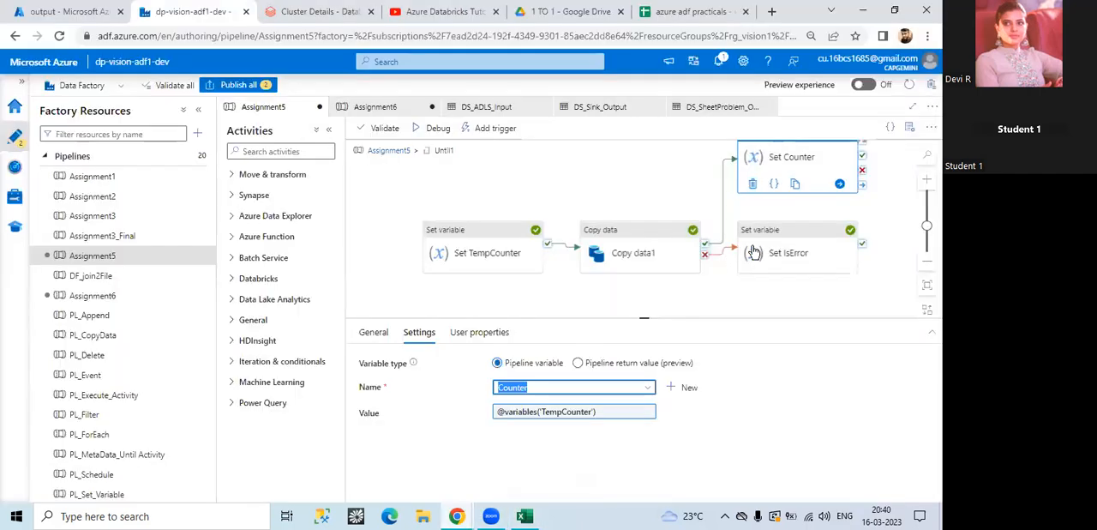
{"action": "left_click", "coordinate": [789, 236]}
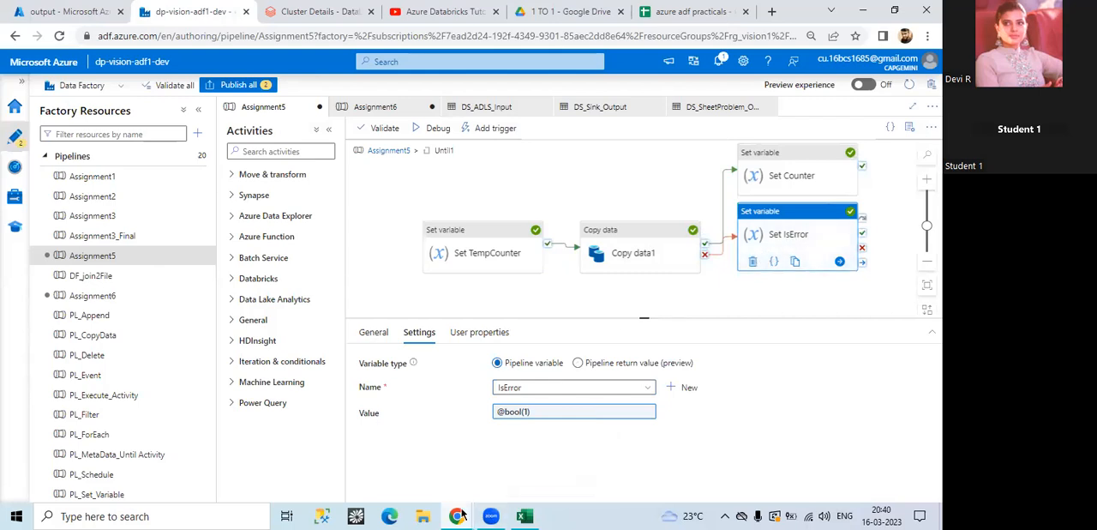
Step: Return to Excel, clear the tracing notes in I6:M9 of Sheet2, and undo the deletion
{"action": "left_click", "coordinate": [524, 515]}
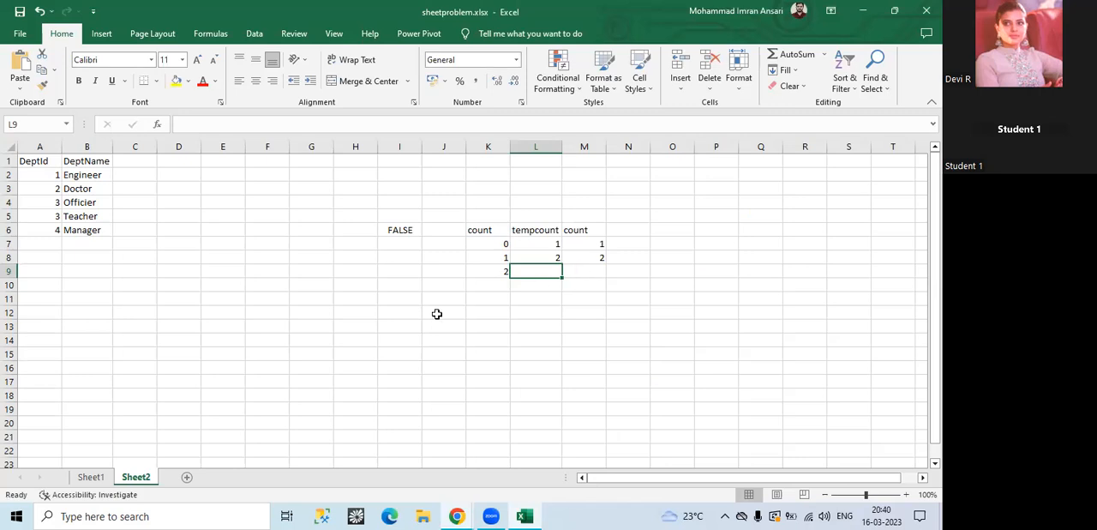
{"action": "left_click", "coordinate": [387, 229]}
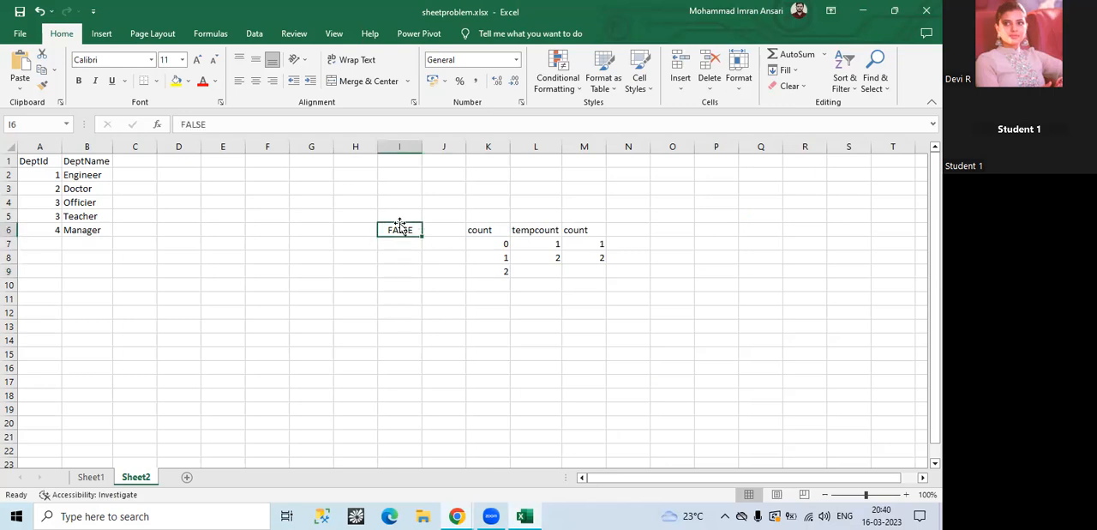
{"action": "key", "text": "shift+Right"}
{"action": "key", "text": "shift+Right"}
{"action": "key", "text": "shift+Right"}
{"action": "key", "text": "shift+Right"}
{"action": "key", "text": "shift+Down"}
{"action": "key", "text": "shift+Down"}
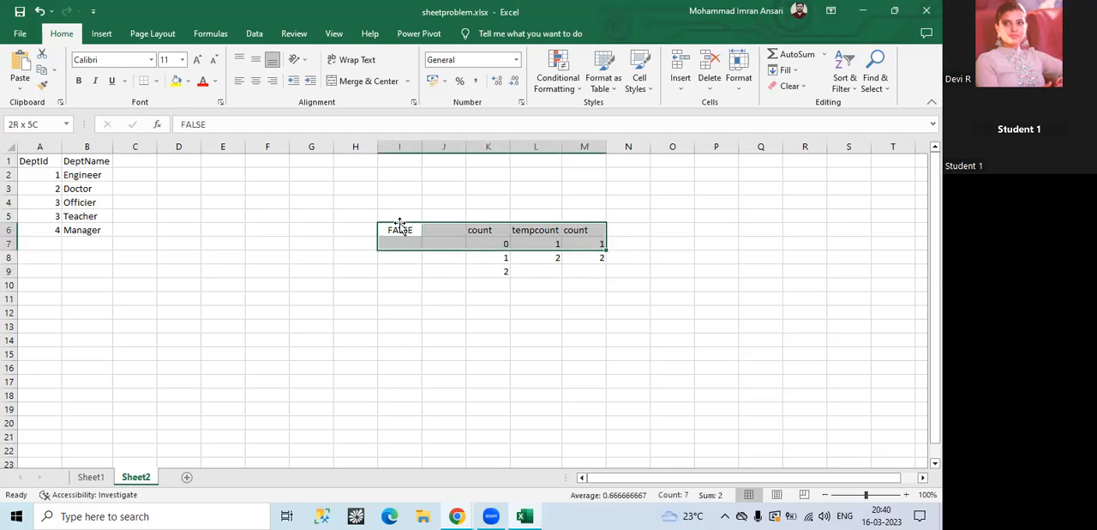
{"action": "key", "text": "shift+Down"}
{"action": "key", "text": "Delete"}
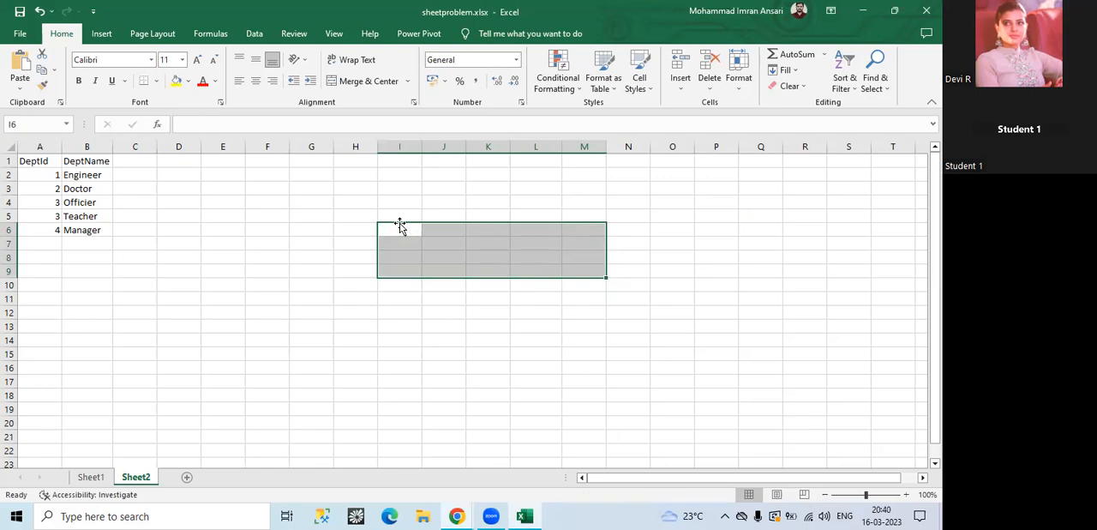
{"action": "left_click", "coordinate": [474, 377]}
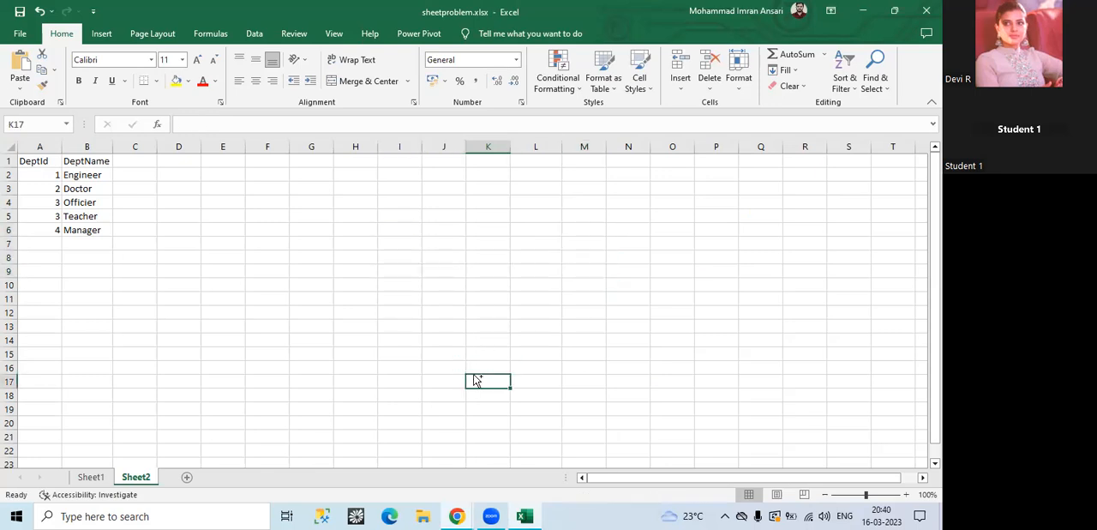
{"action": "key", "text": "ctrl+z"}
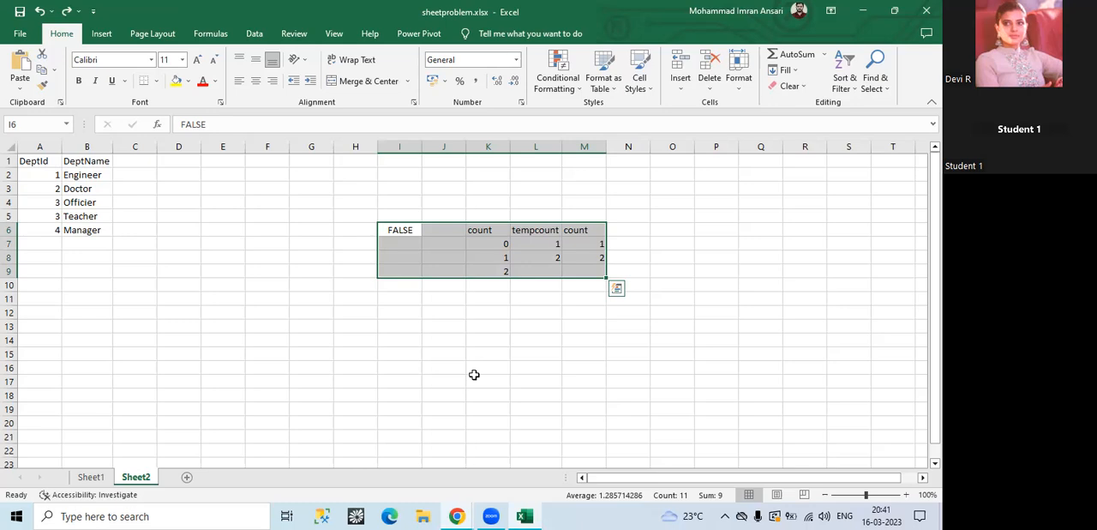
Step: Switch to Data Factory, review the activities inside Until1, go back up to the Assignment5 pipeline and return to Sheet2 in Excel
{"action": "mouse_move", "coordinate": [457, 516]}
{"action": "left_click", "coordinate": [516, 464]}
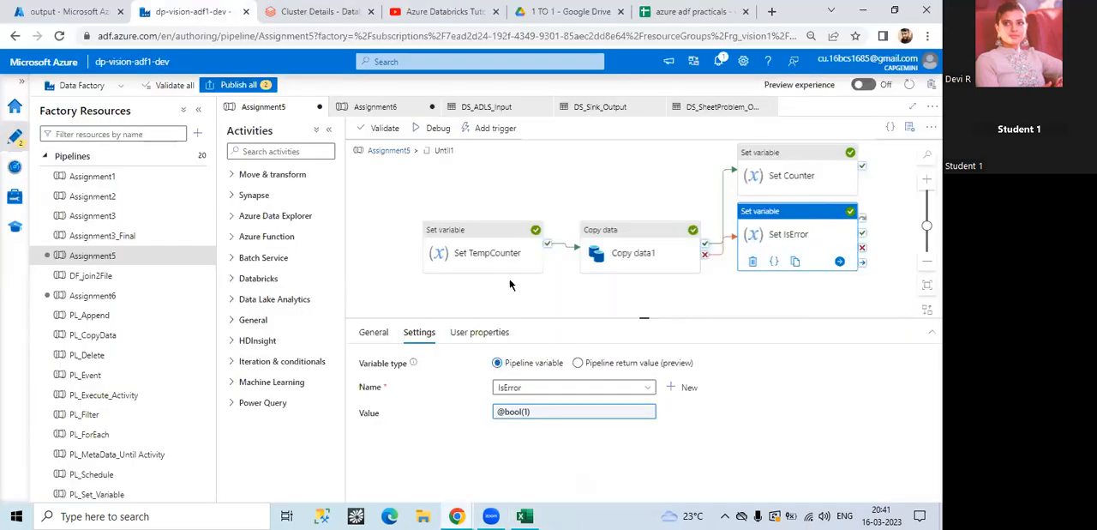
{"action": "left_click_drag", "start_coordinate": [643, 317], "coordinate": [642, 354]}
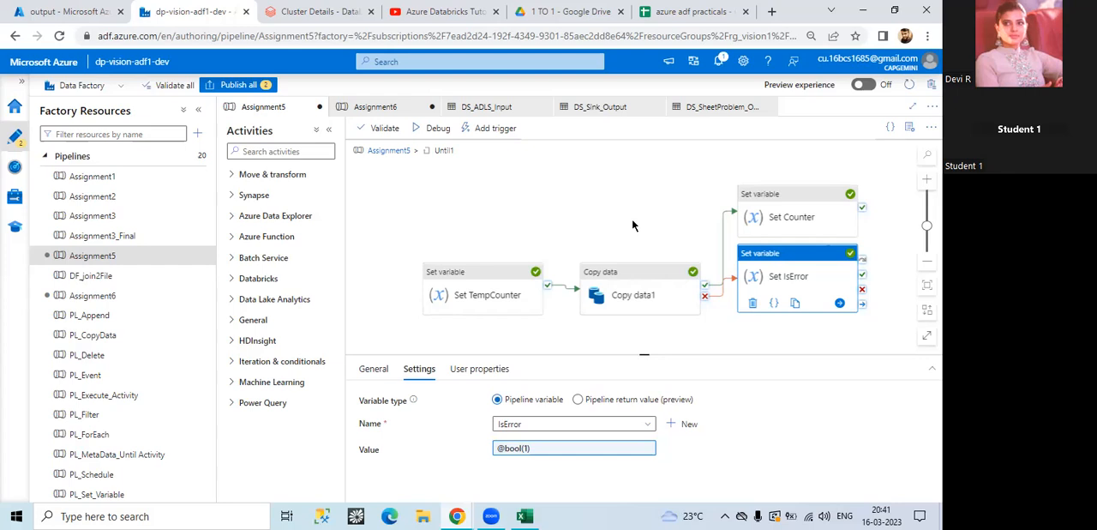
{"action": "left_click_drag", "start_coordinate": [575, 226], "coordinate": [561, 203]}
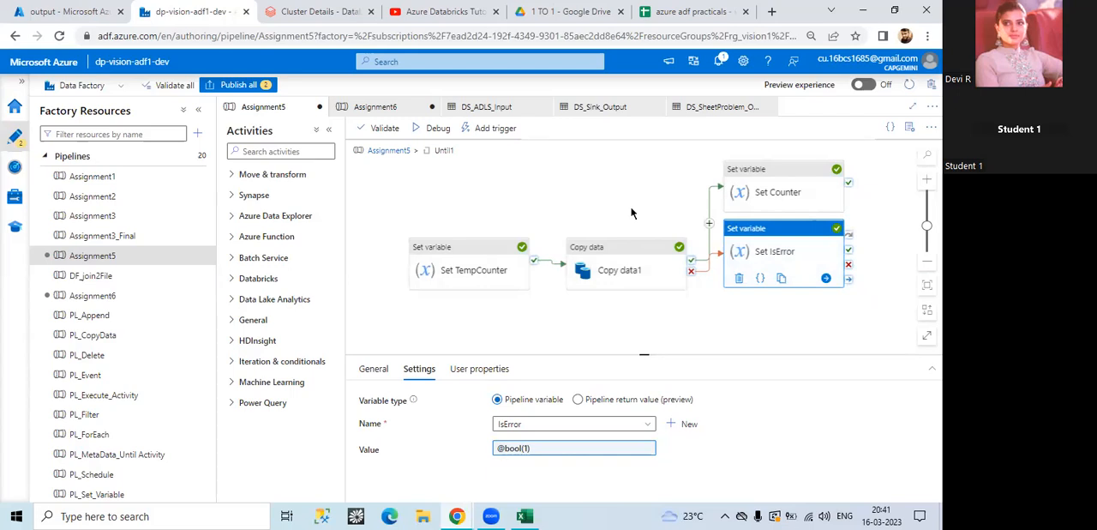
{"action": "left_click", "coordinate": [393, 152]}
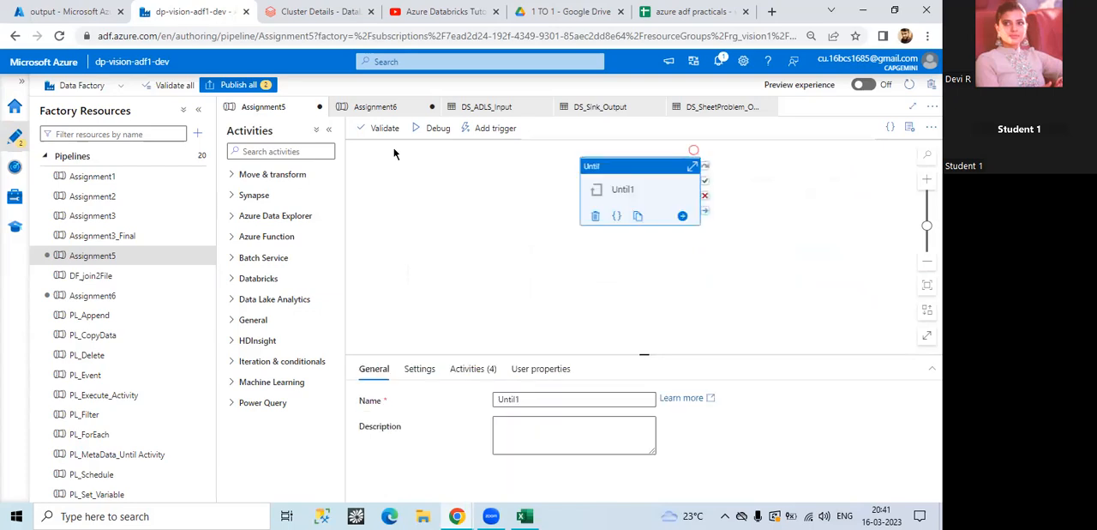
{"action": "left_click", "coordinate": [524, 516]}
{"action": "left_click", "coordinate": [191, 394]}
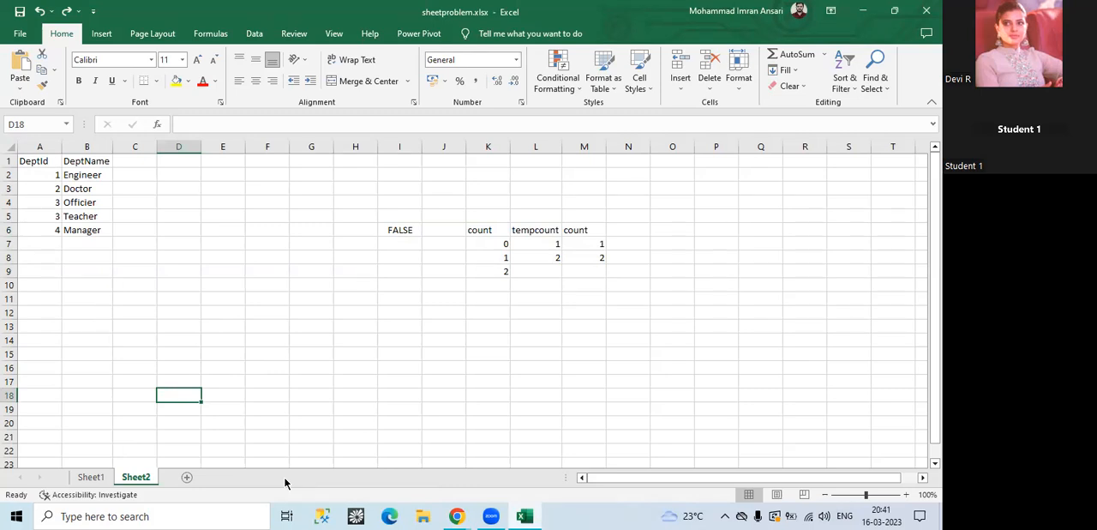
Step: Switch to Data Factory, open the Assignment6 pipeline and view its debug run output
{"action": "left_click", "coordinate": [461, 515]}
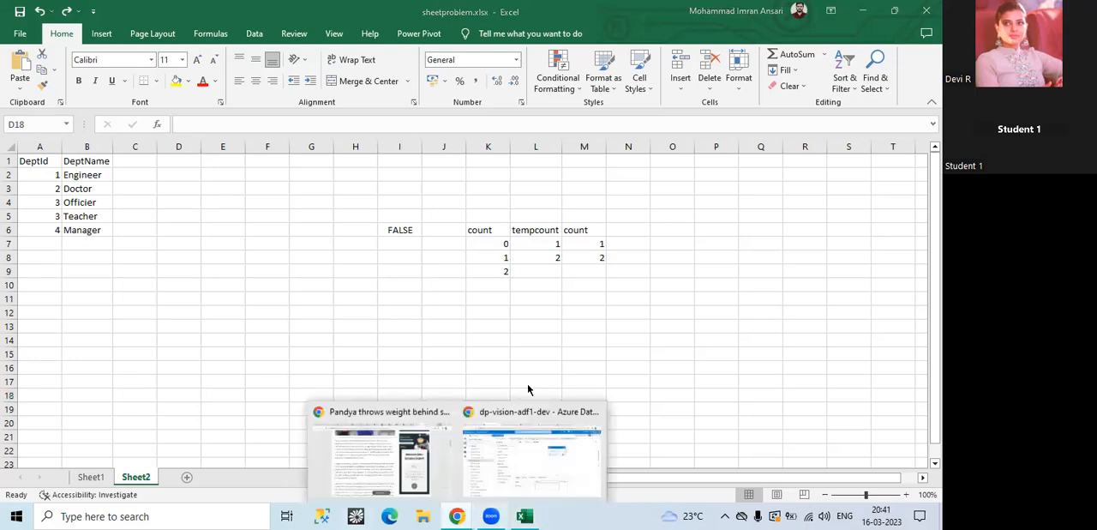
{"action": "left_click", "coordinate": [531, 454]}
{"action": "left_click", "coordinate": [95, 296]}
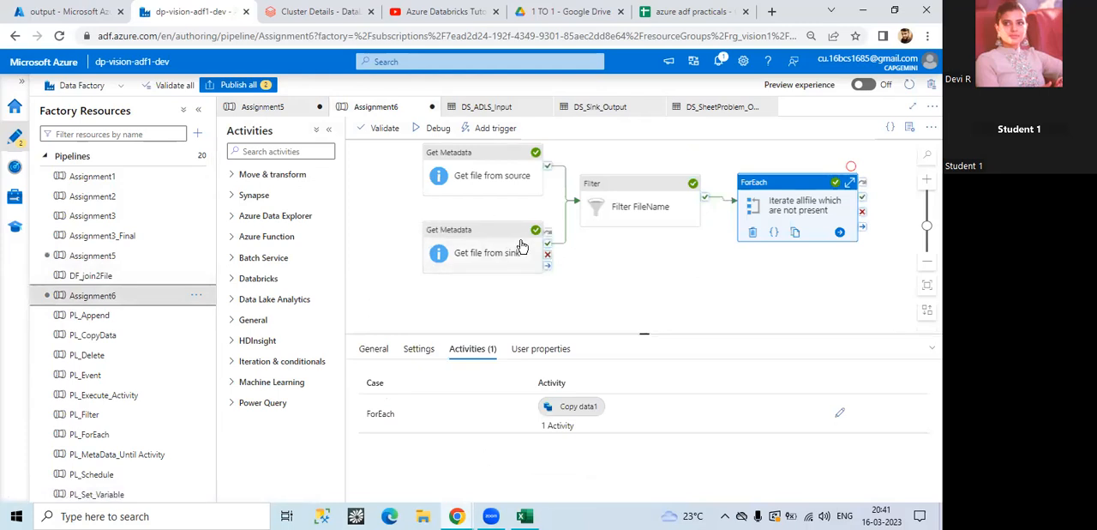
{"action": "scroll", "coordinate": [635, 274], "scroll_direction": "up", "scroll_amount": 1}
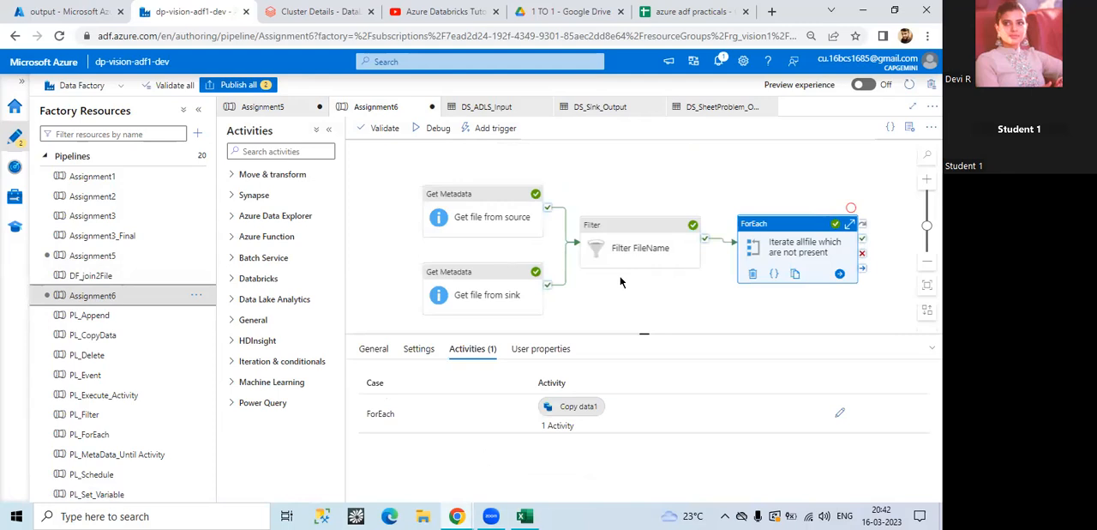
{"action": "left_click", "coordinate": [622, 292]}
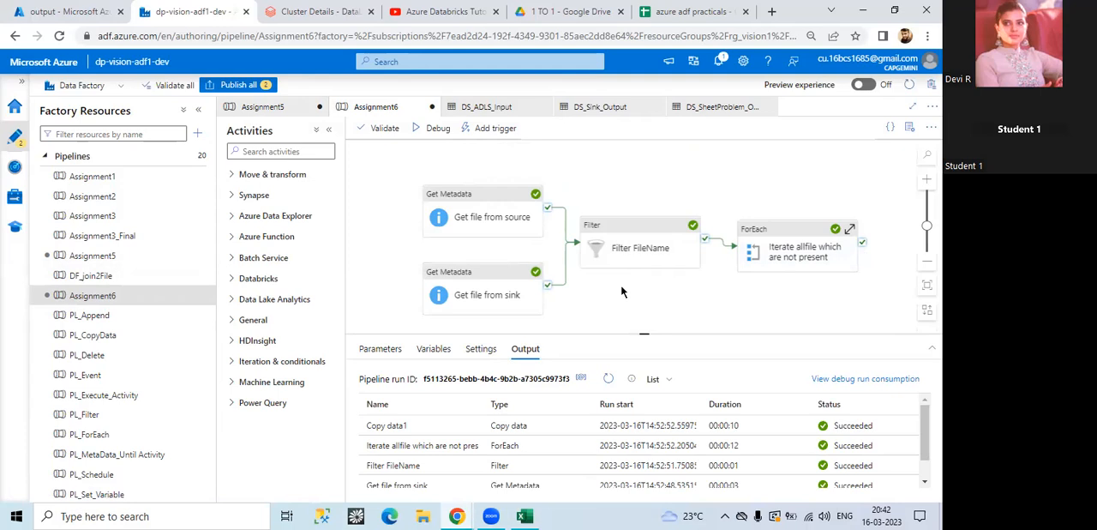
Step: Switch to the azure adf practicals spreadsheet, reload it and review the INTERMEDIATE topics in the ADF sheet
{"action": "left_click", "coordinate": [690, 11]}
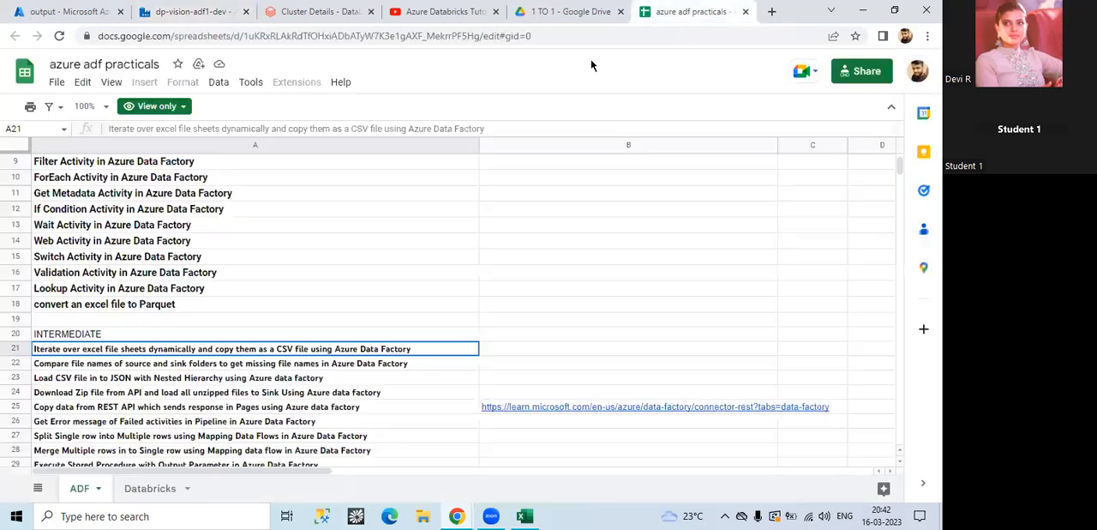
{"action": "left_click", "coordinate": [60, 36]}
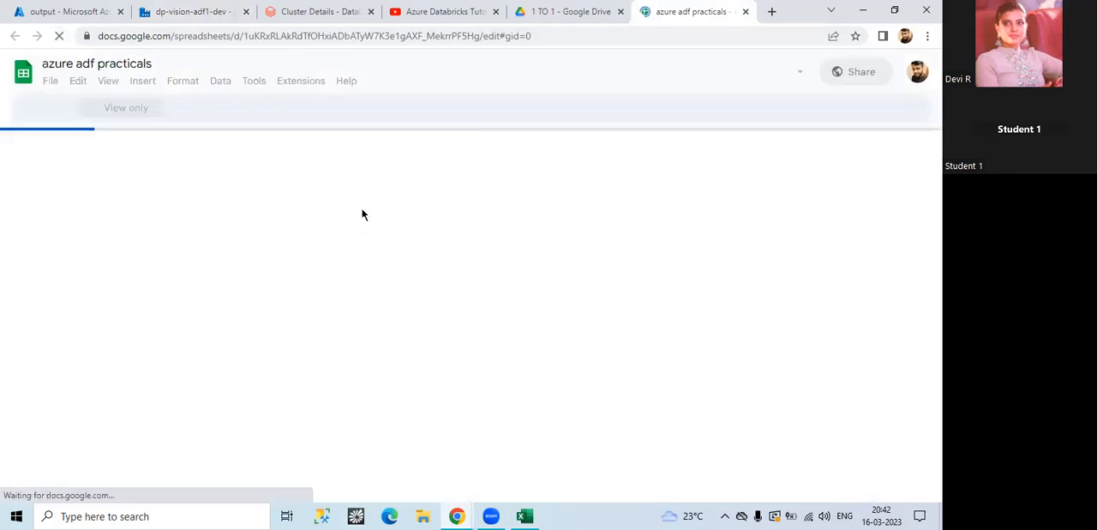
{"action": "scroll", "coordinate": [276, 313], "scroll_direction": "down", "scroll_amount": 2}
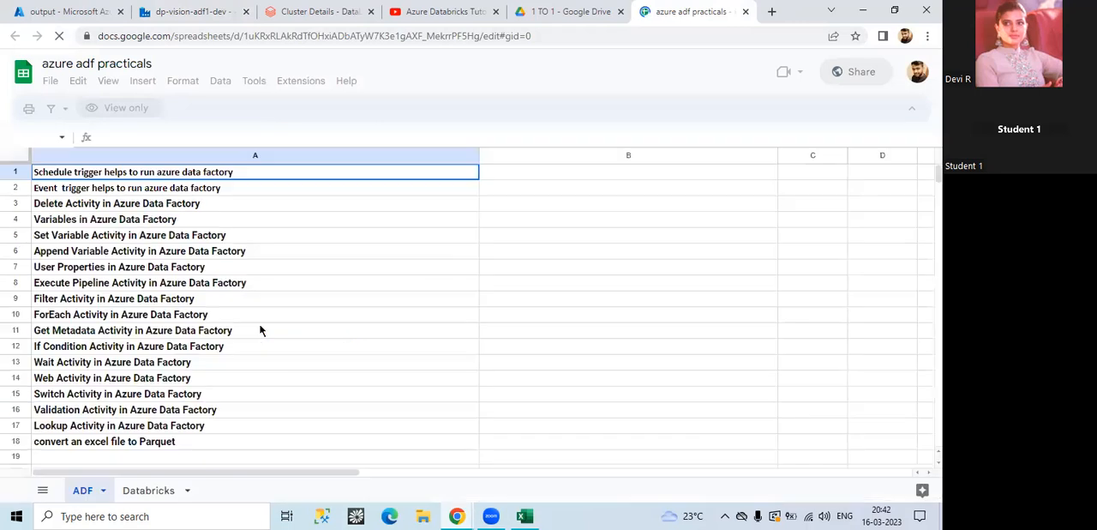
{"action": "scroll", "coordinate": [86, 318], "scroll_direction": "down", "scroll_amount": 3}
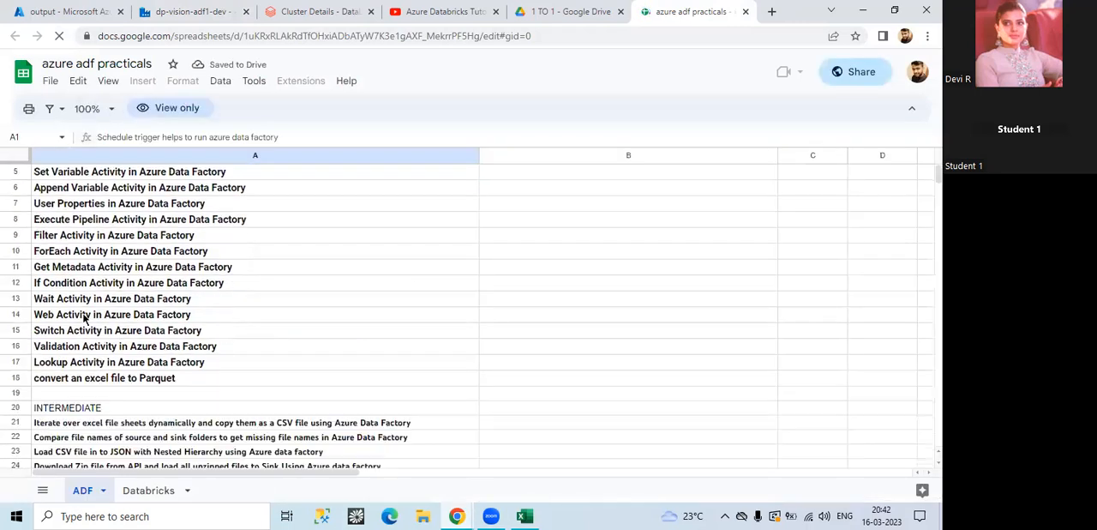
Step: Return to Data Factory and publish the pending changes to the Assignment5 and Assignment6 pipelines
{"action": "left_click", "coordinate": [189, 11]}
{"action": "left_click", "coordinate": [236, 85]}
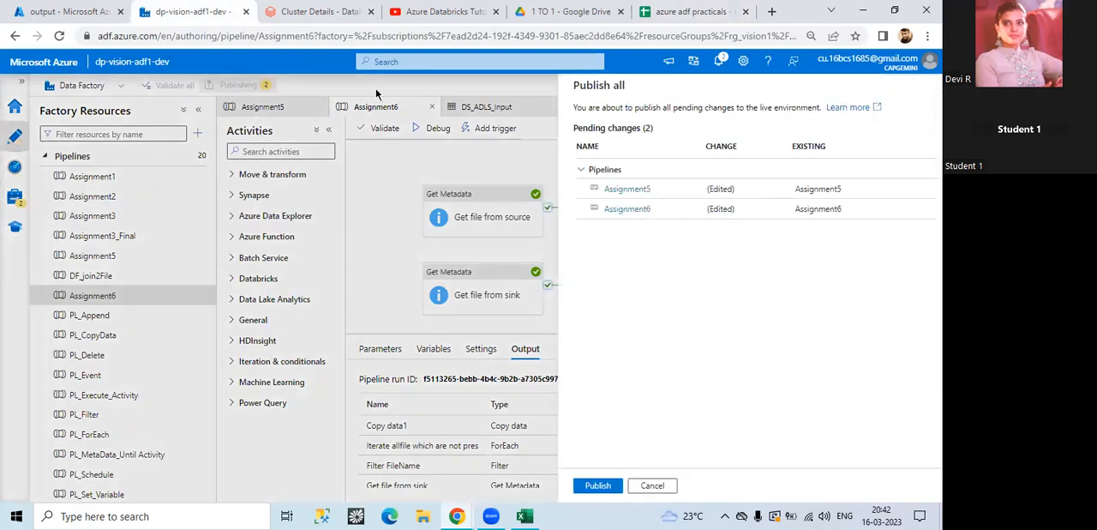
{"action": "left_click", "coordinate": [588, 484]}
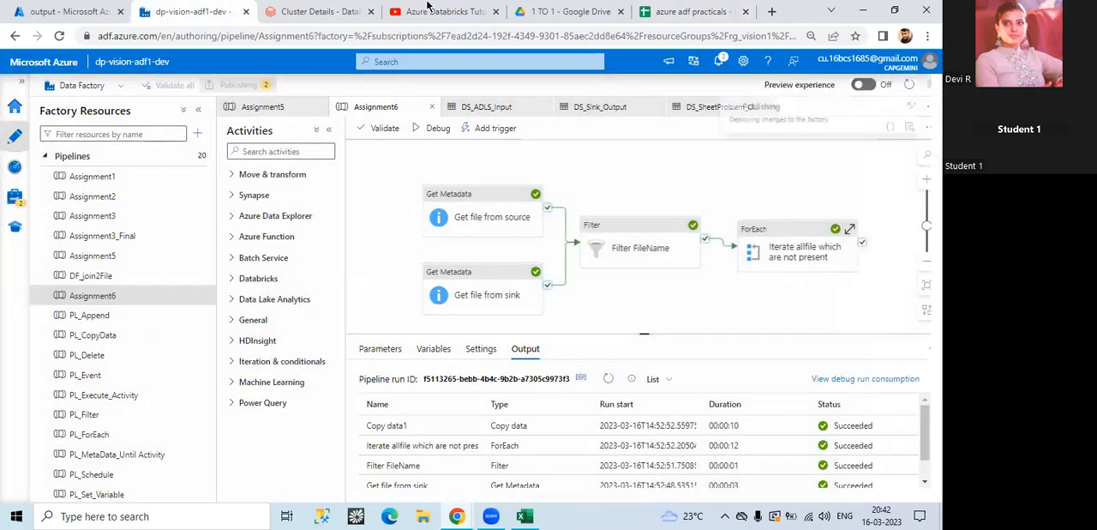
Step: View the Databricks sheet of azure adf practicals, and check the cluster's configuration page in Azure Databricks alongside the tutorial video
{"action": "left_click", "coordinate": [695, 12]}
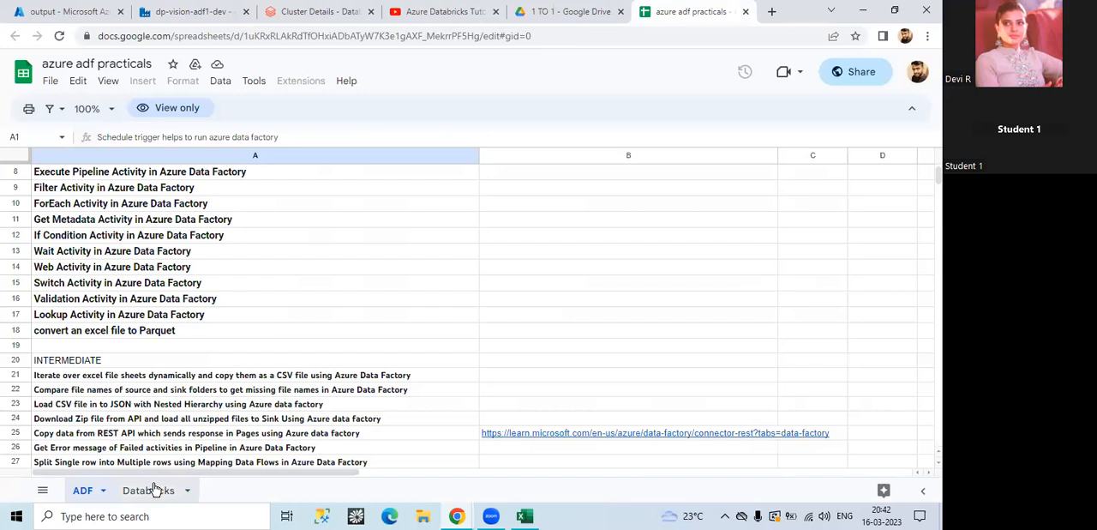
{"action": "left_click", "coordinate": [152, 489]}
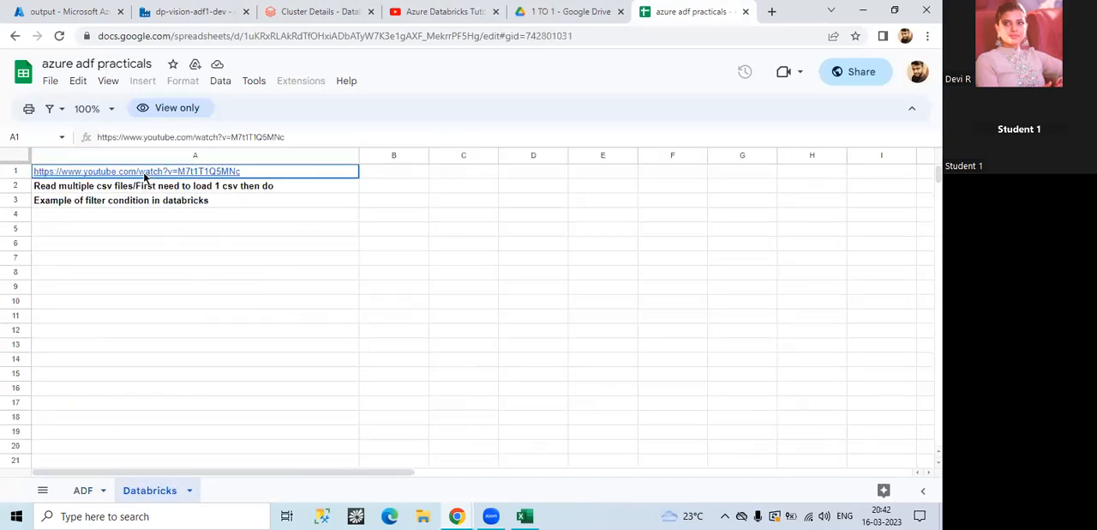
{"action": "left_click", "coordinate": [313, 11]}
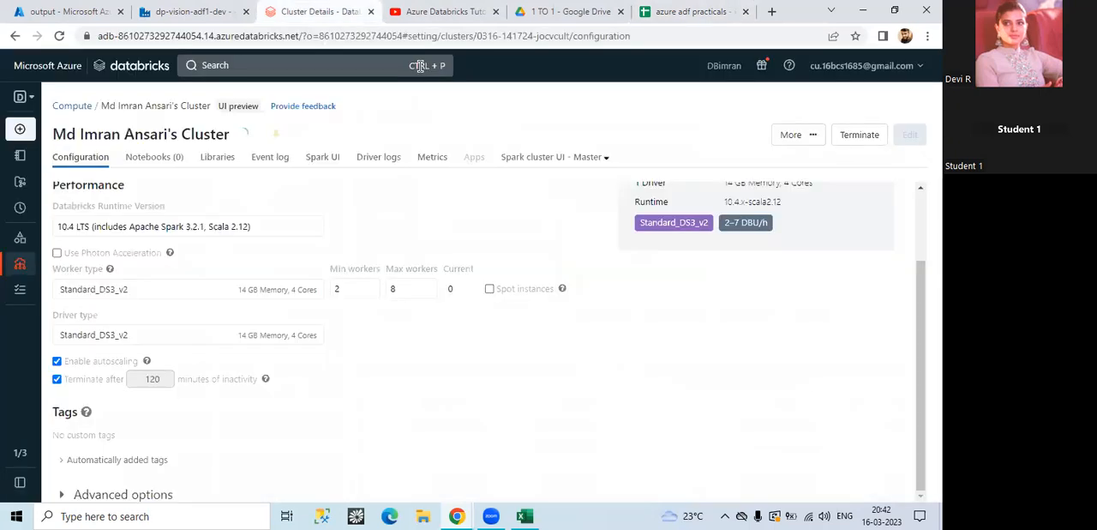
{"action": "left_click", "coordinate": [428, 7]}
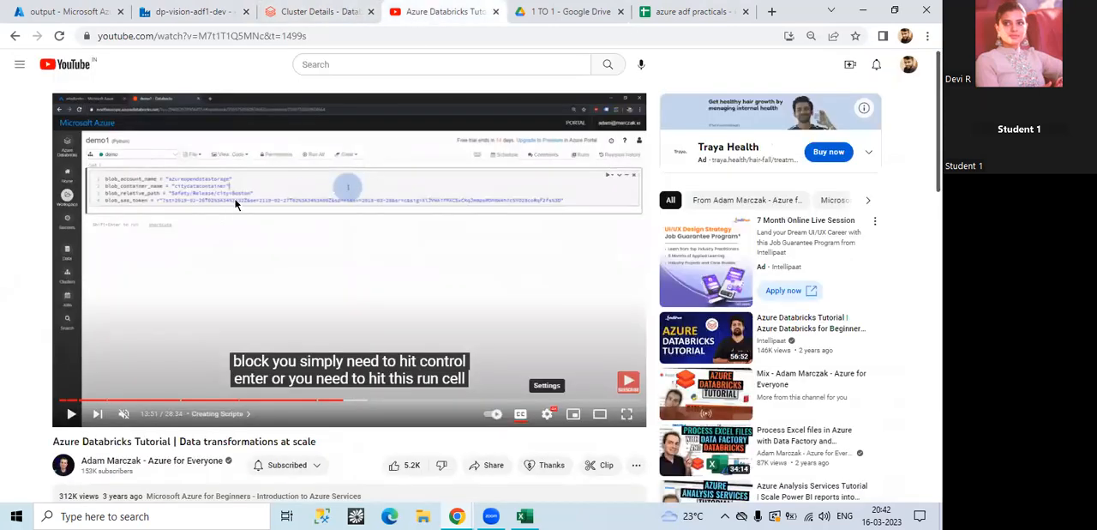
{"action": "left_click", "coordinate": [316, 12]}
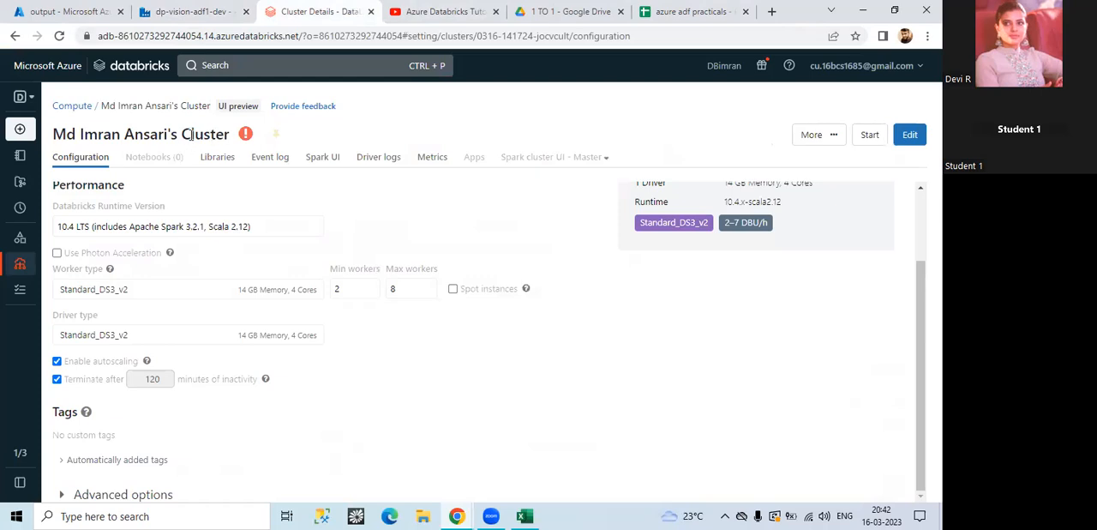